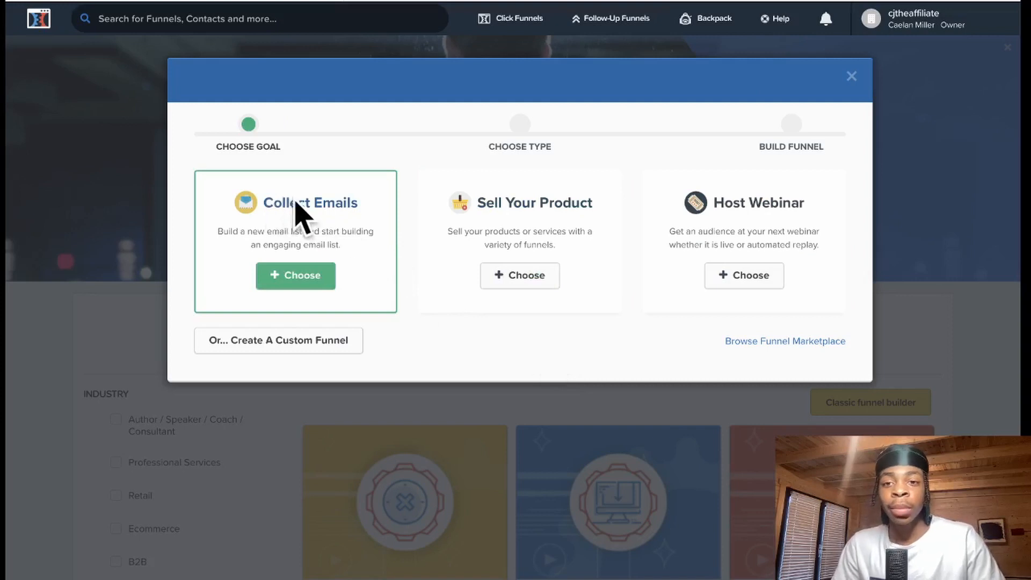
- Create an email-collecting funnel named 'Video' with no group tag
left_click(294, 277)
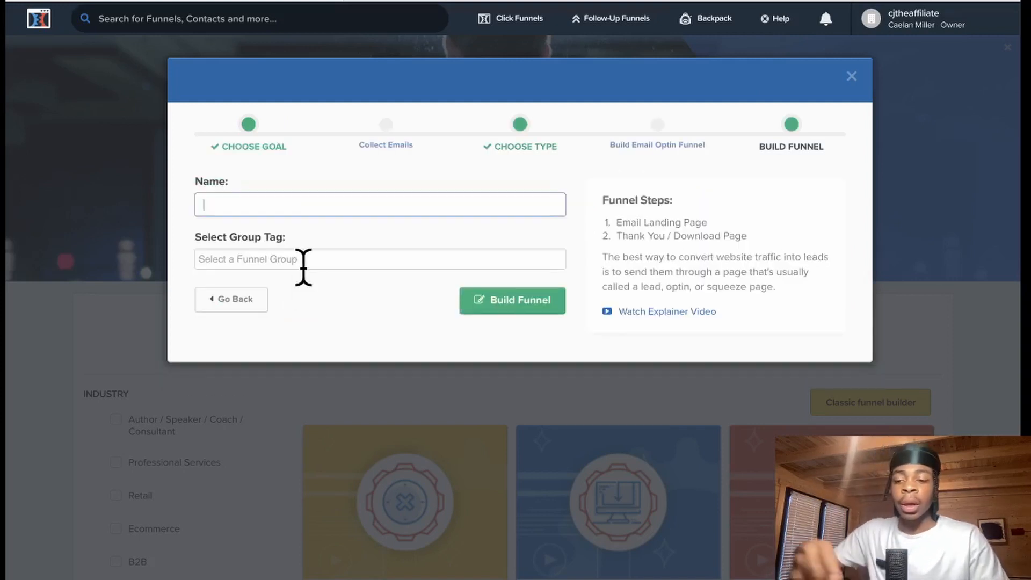
type("Video")
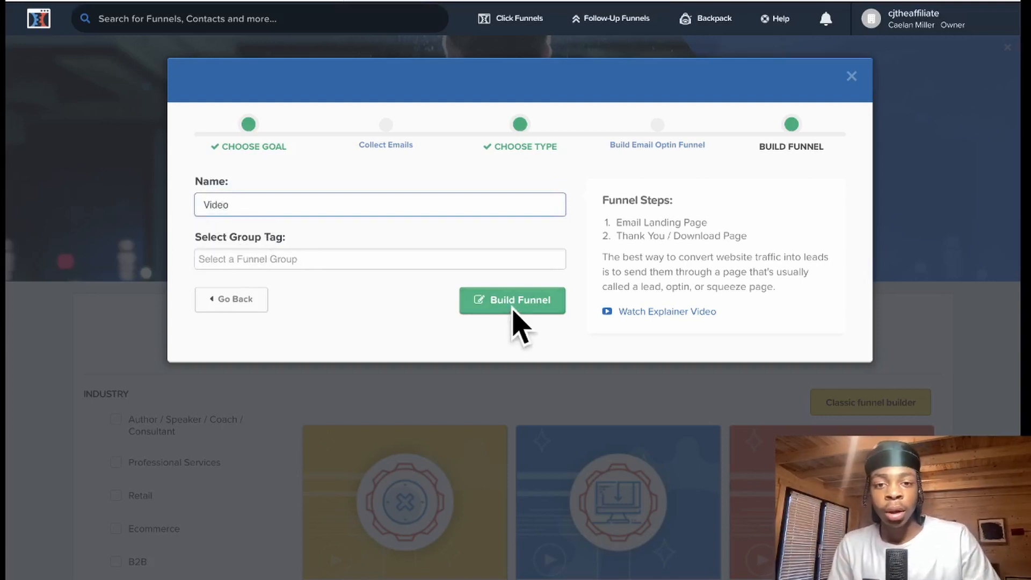
left_click(356, 260)
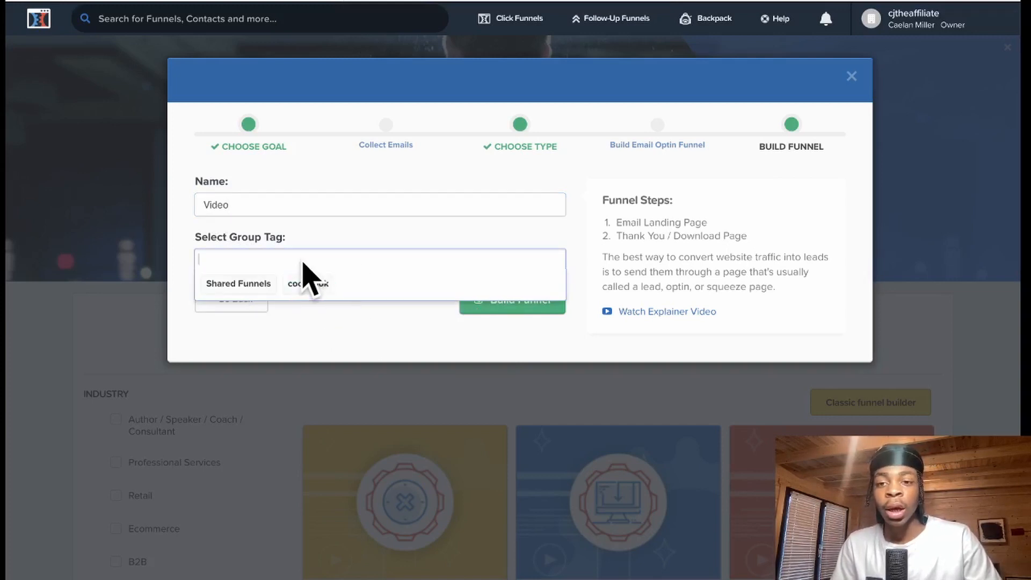
left_click(375, 339)
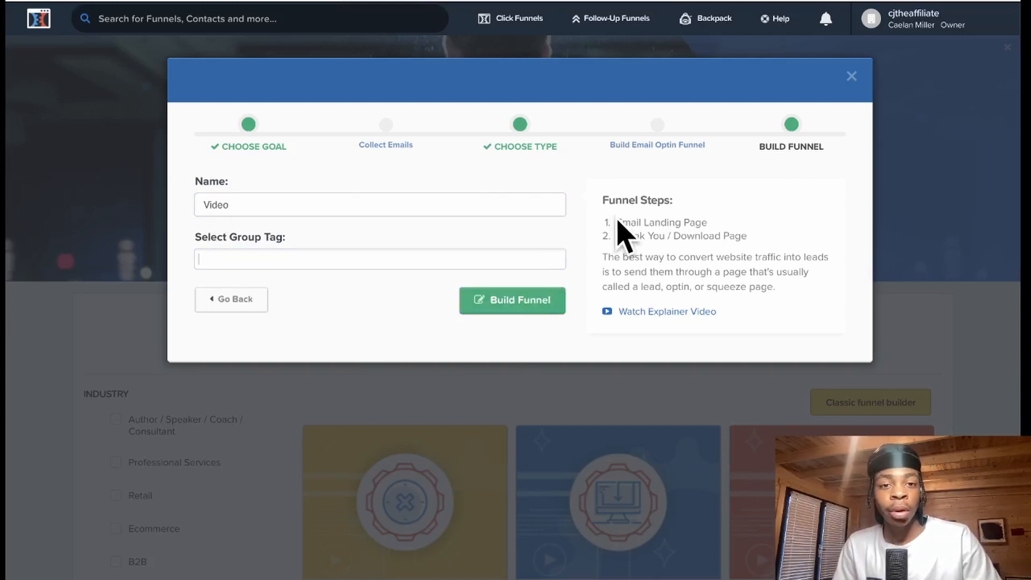
left_click_drag(617, 221, 746, 239)
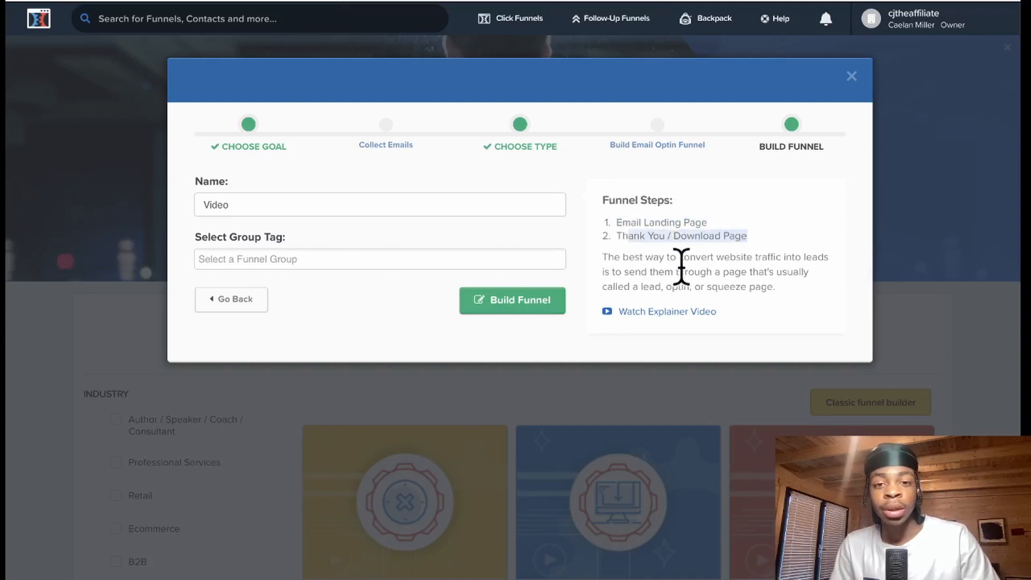
left_click(526, 301)
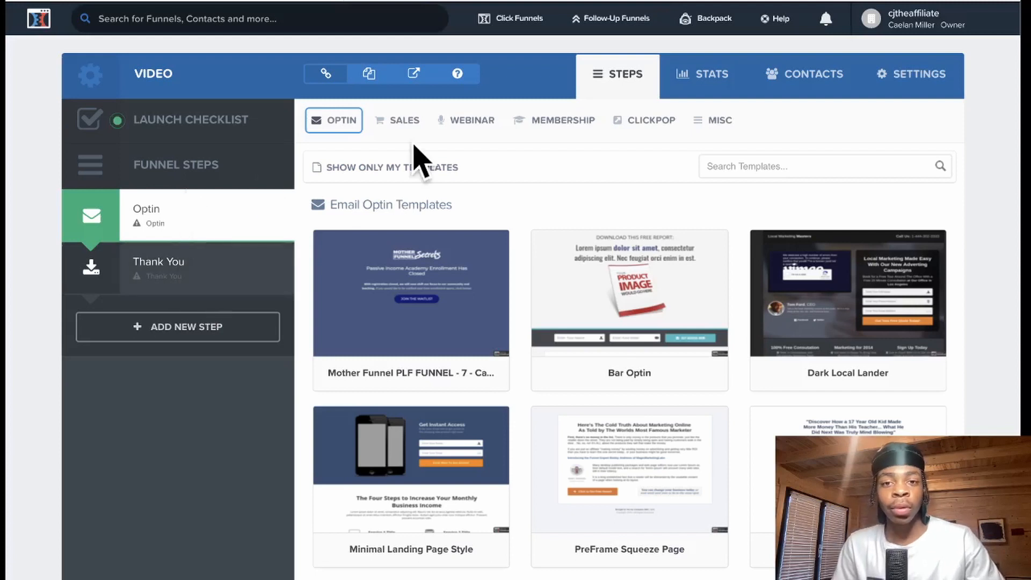
- Apply the Optin Blank Start template from the bottom of the gallery to the Optin step
scroll(556, 185, "down", 1)
mouse_move(686, 240)
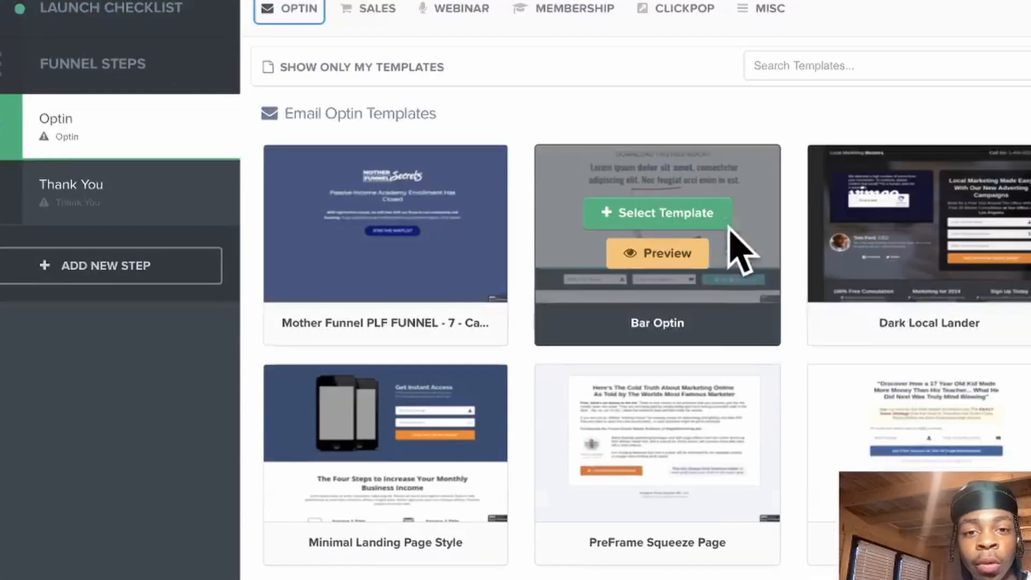
scroll(714, 231, "down", 5)
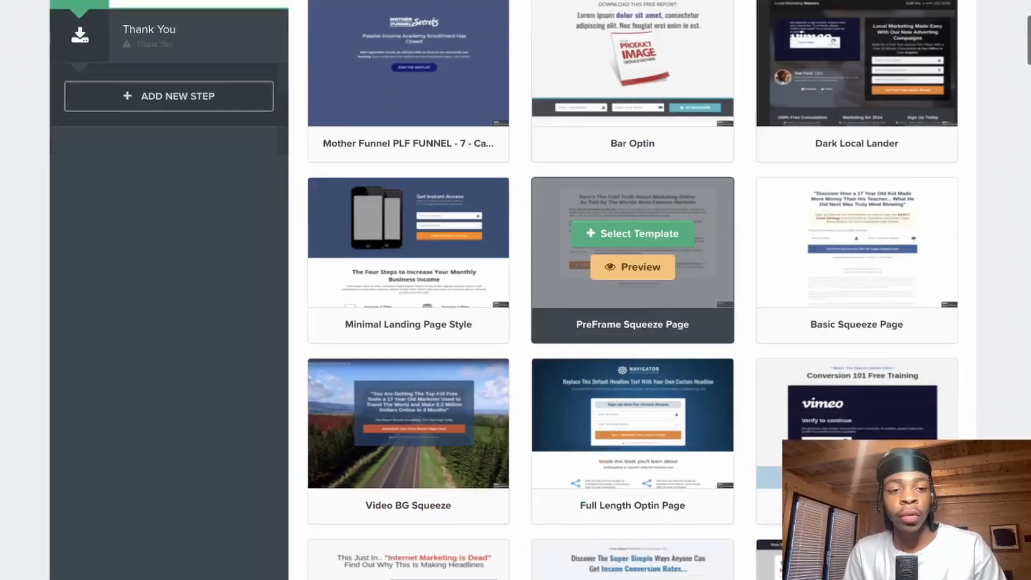
scroll(633, 252, "down", 9)
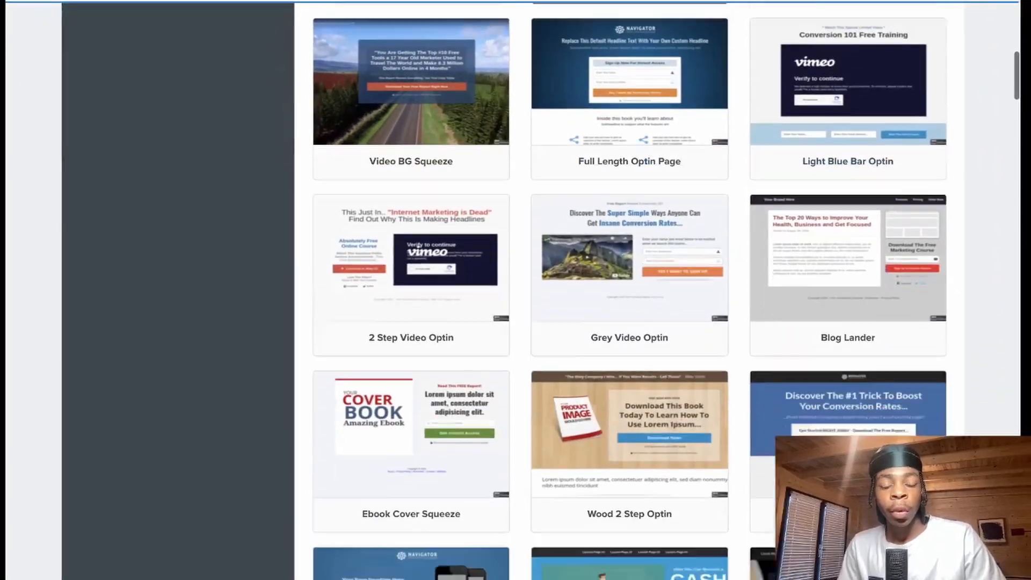
scroll(629, 290, "down", 8)
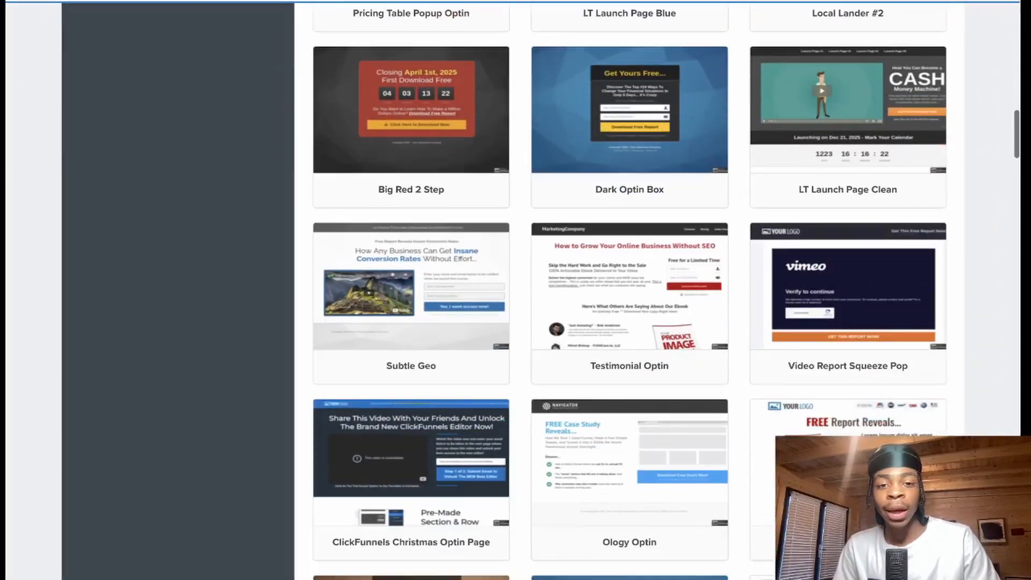
scroll(685, 299, "down", 10)
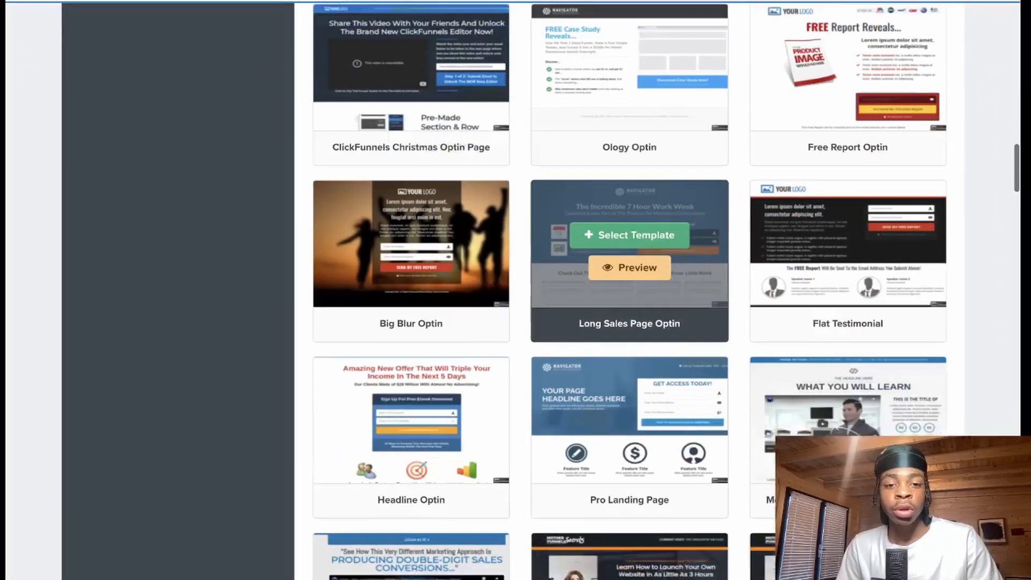
scroll(621, 340, "down", 12)
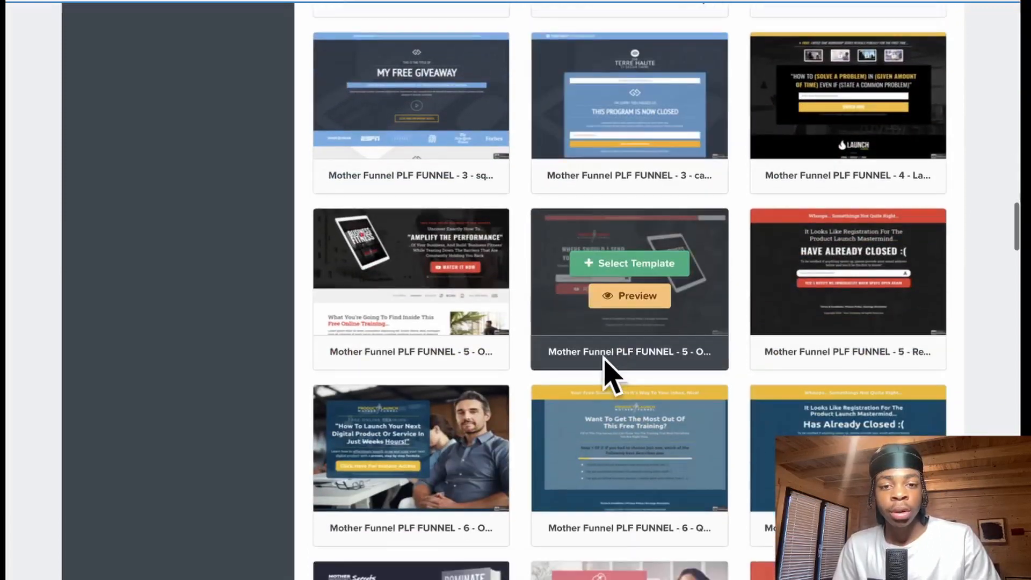
scroll(639, 371, "down", 20)
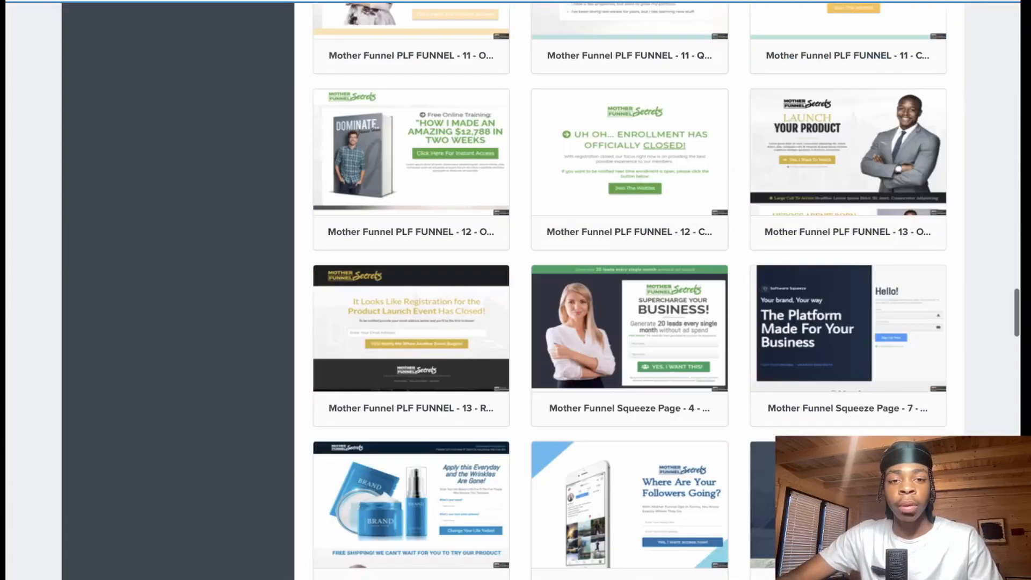
scroll(578, 201, "down", 20)
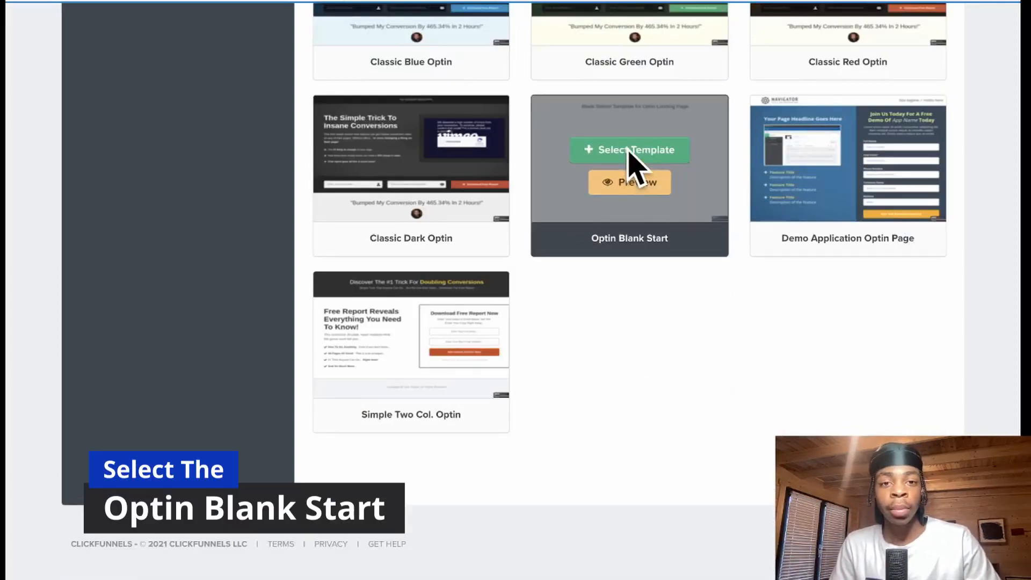
left_click(635, 151)
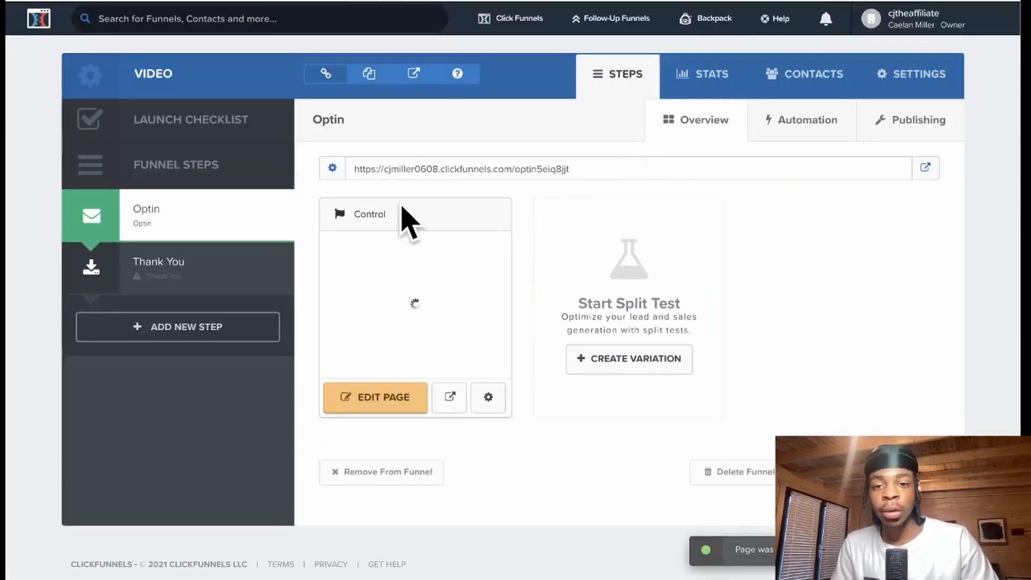
- Apply the Blank Thank You Page template to the Thank You step
left_click(206, 274)
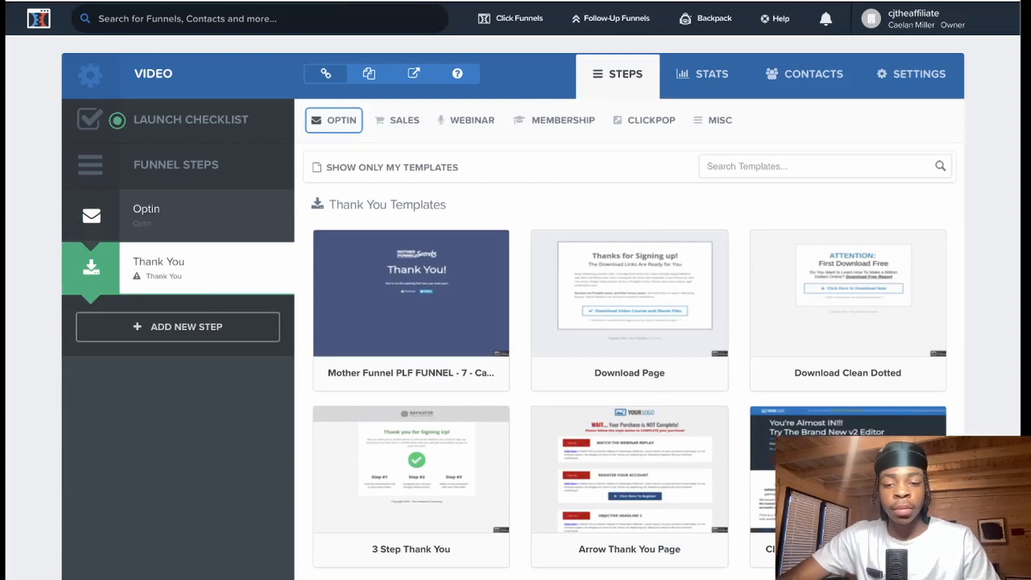
scroll(996, 249, "down", 15)
mouse_move(653, 396)
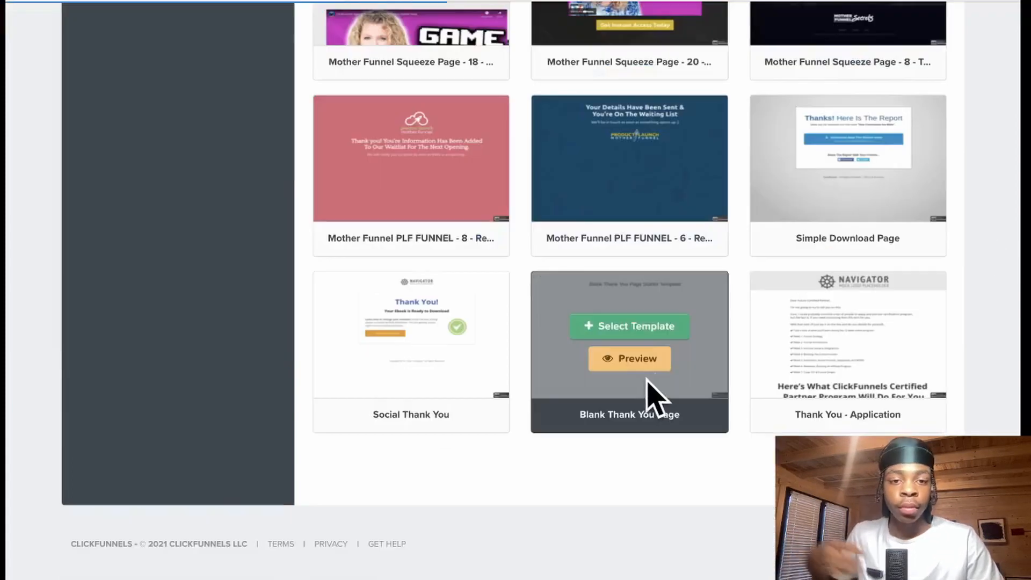
left_click(625, 329)
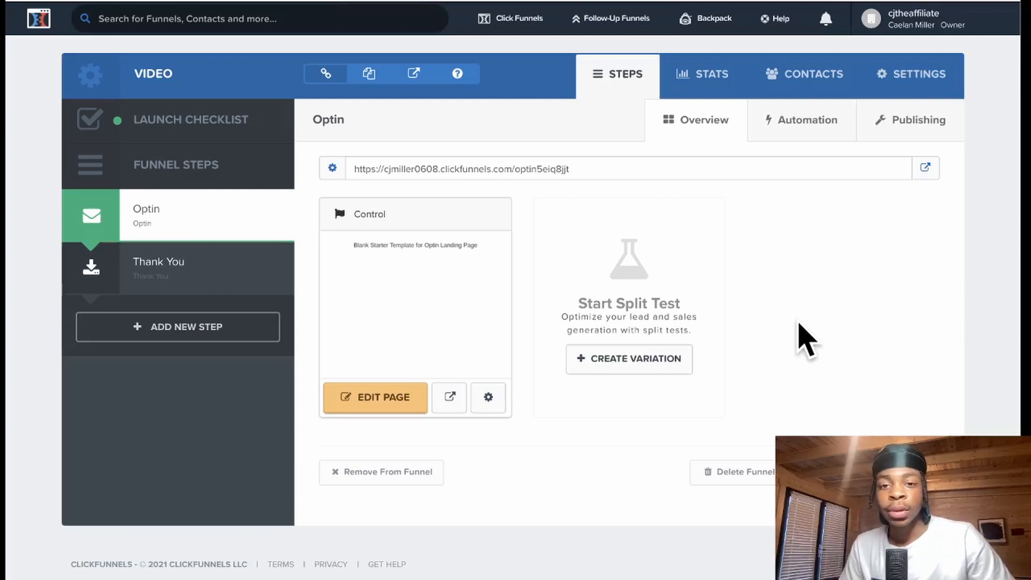
- Open the blank optin page in the editor, preview it on mobile, then return to desktop view
left_click(390, 401)
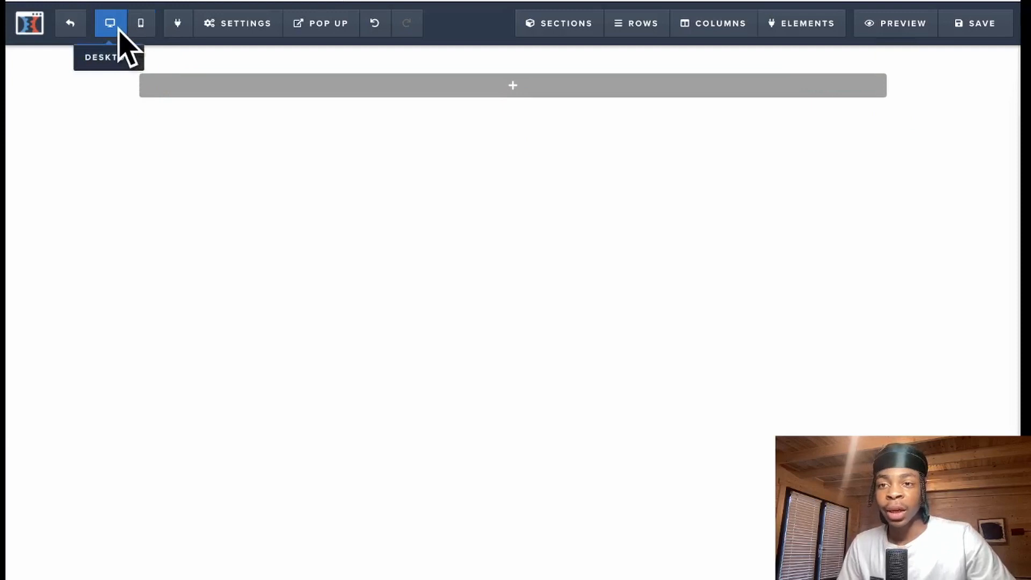
left_click(137, 33)
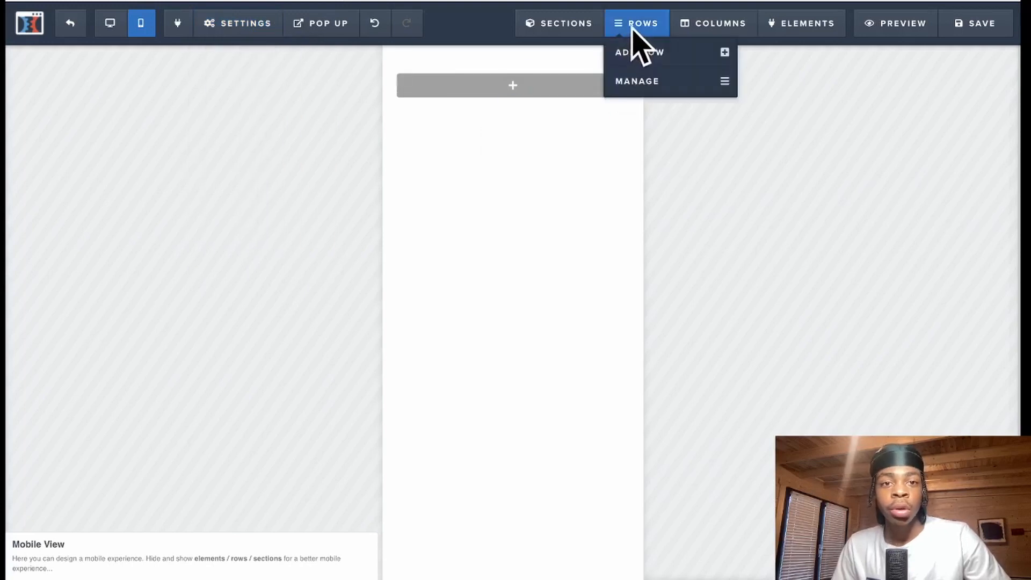
mouse_move(778, 32)
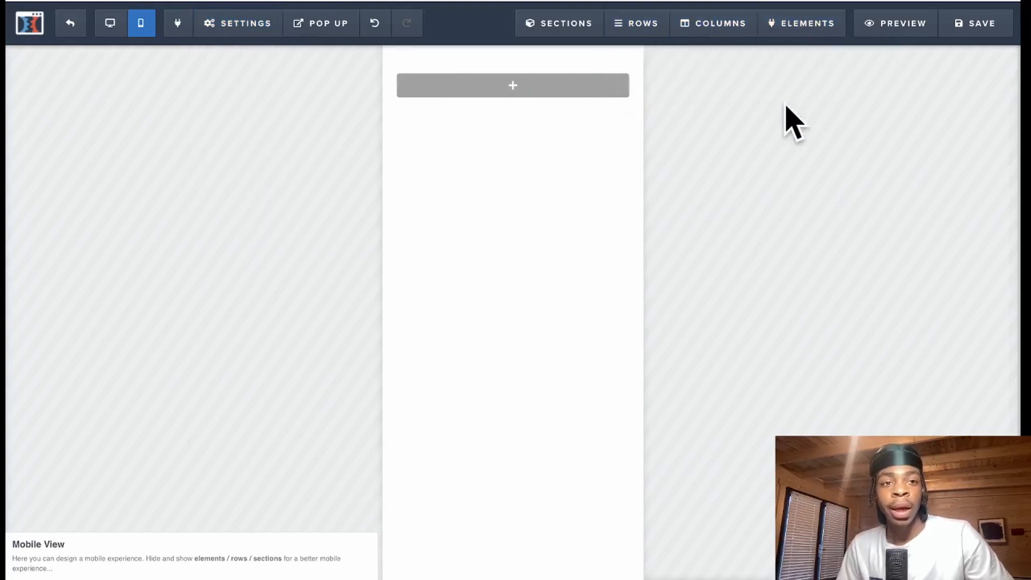
left_click(896, 27)
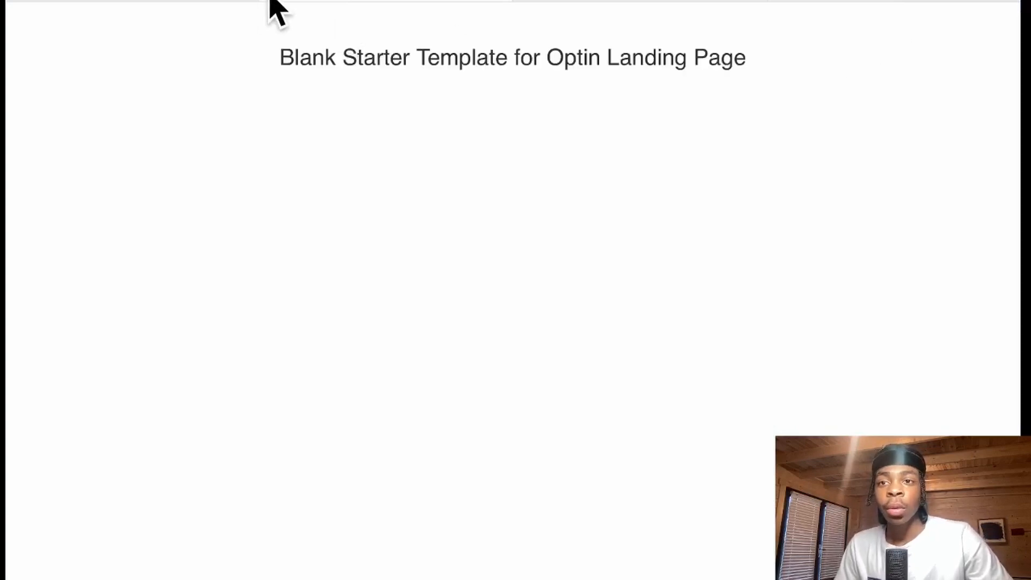
left_click(271, 1)
left_click(110, 26)
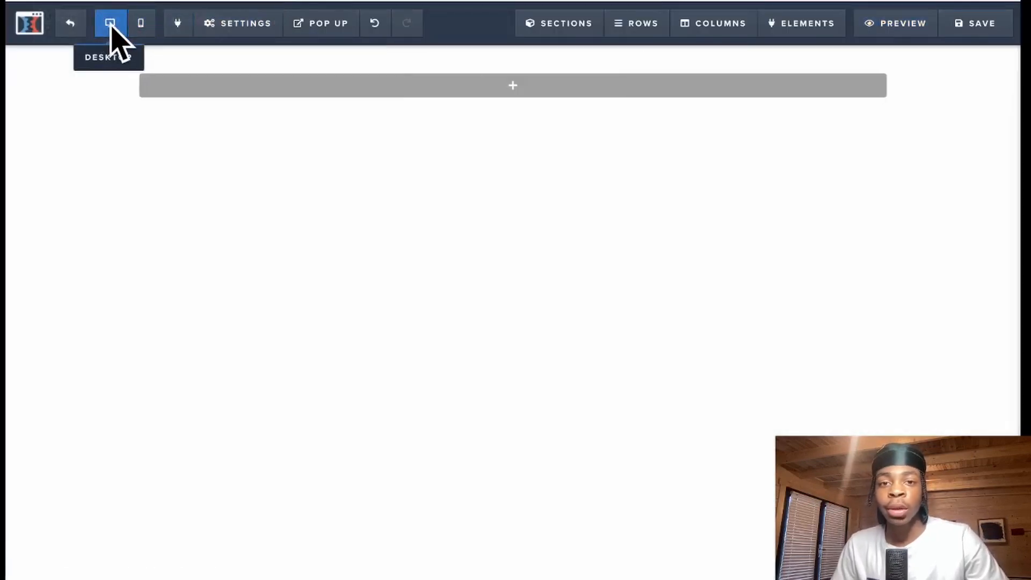
mouse_move(495, 85)
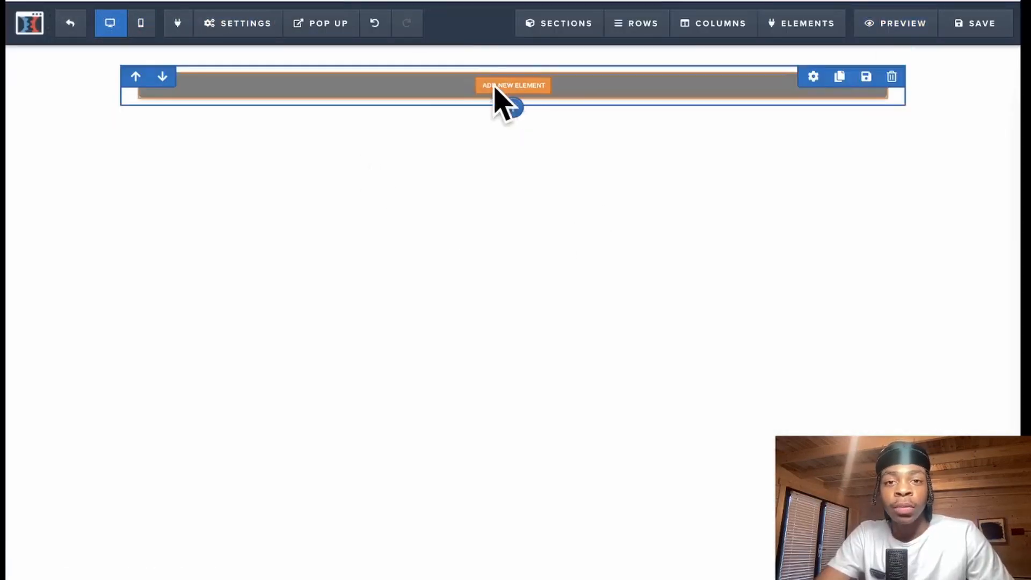
- Browse the media, content and form element categories and add a button element to the row
left_click(529, 87)
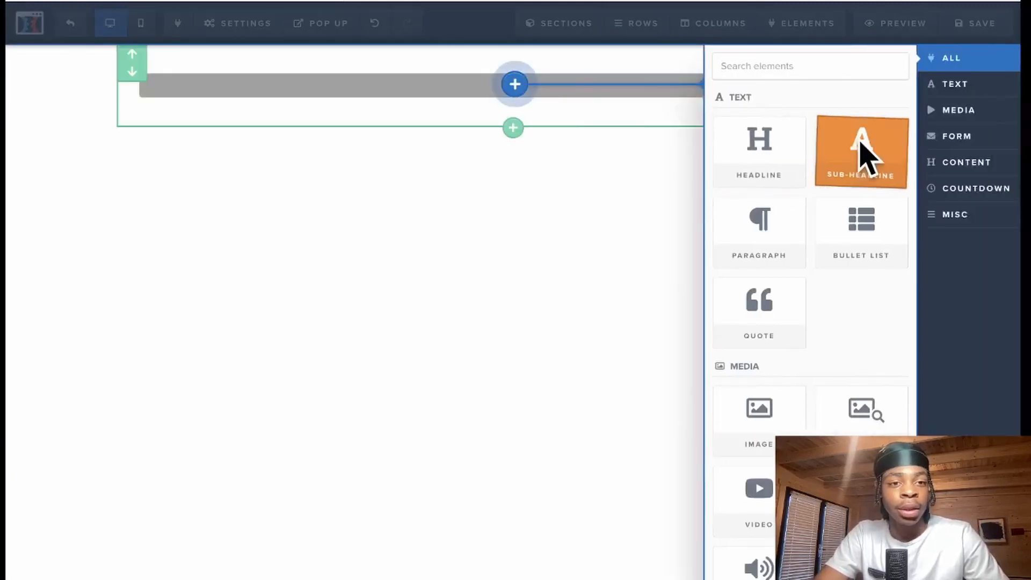
left_click(971, 112)
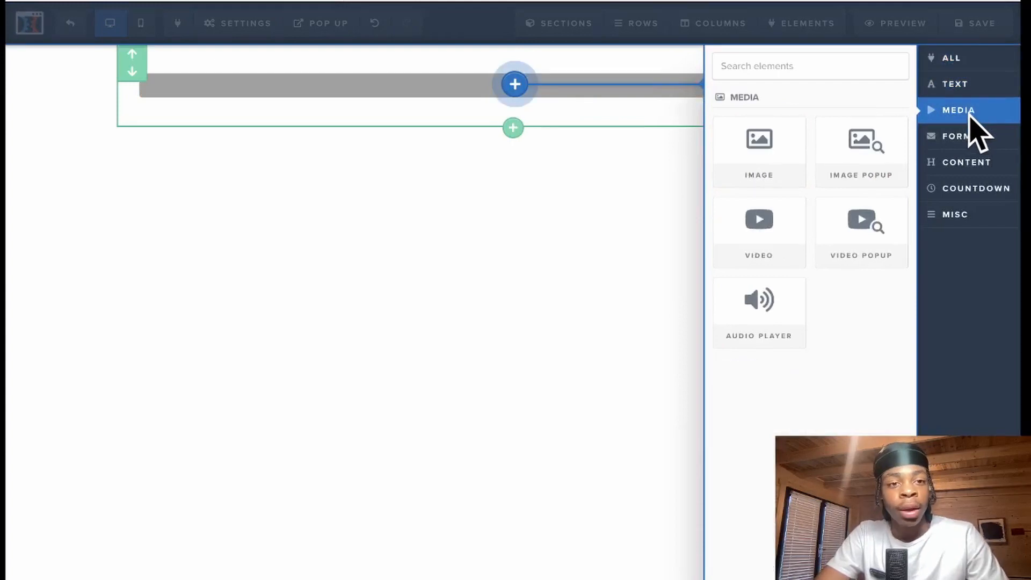
left_click(988, 161)
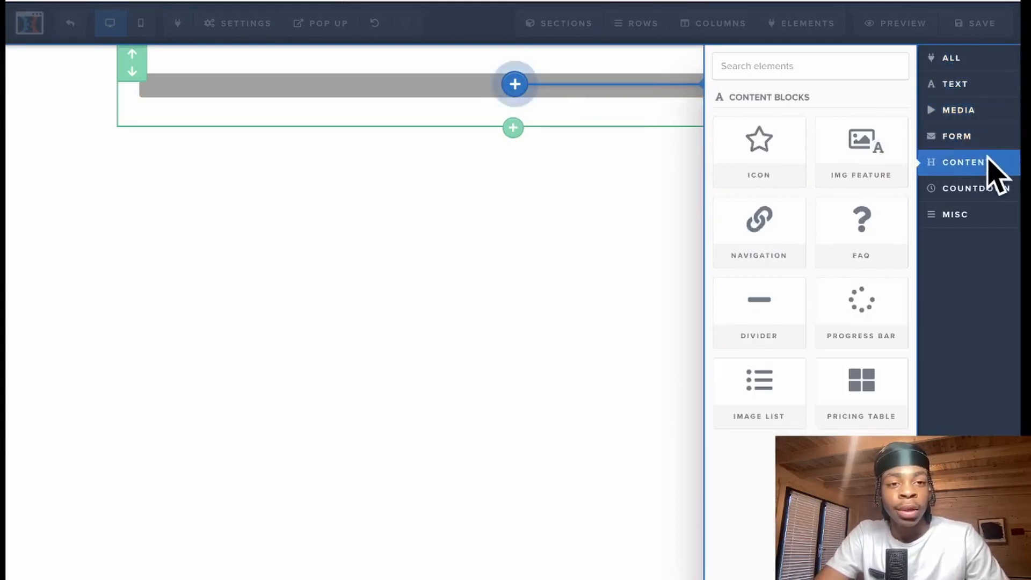
left_click(965, 135)
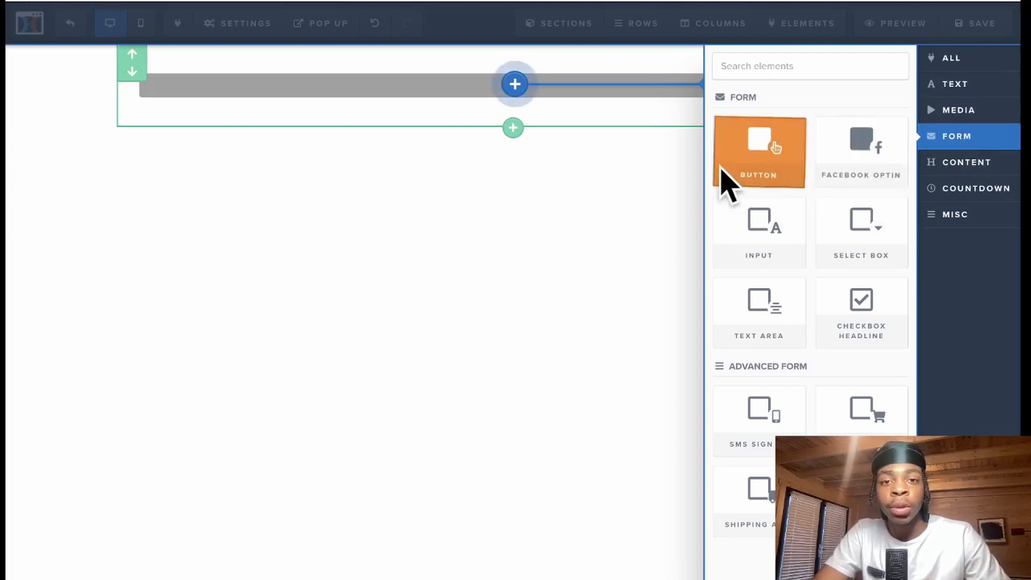
left_click(771, 179)
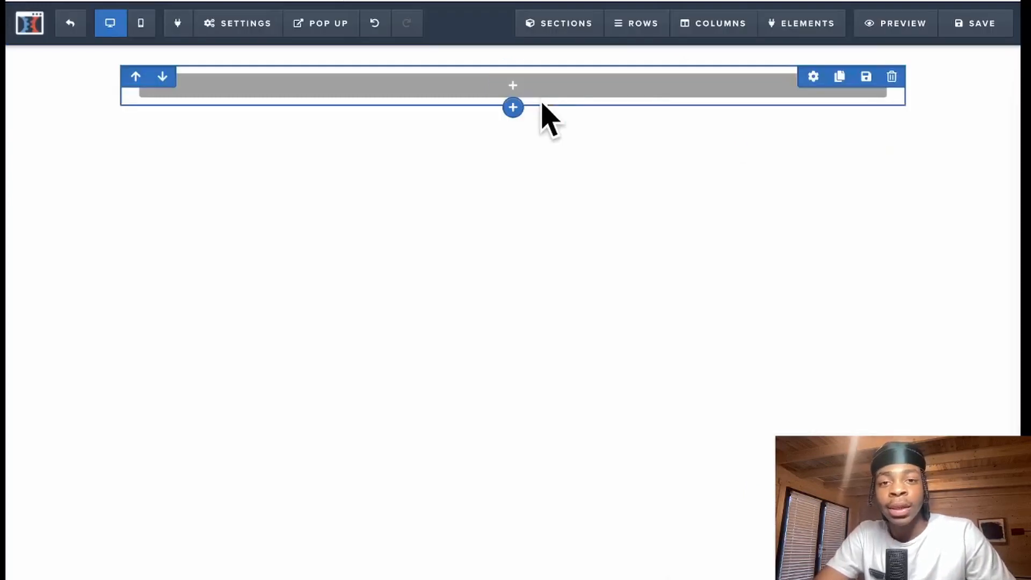
- Add a new row with the chosen column layout and a new section below it
left_click(513, 108)
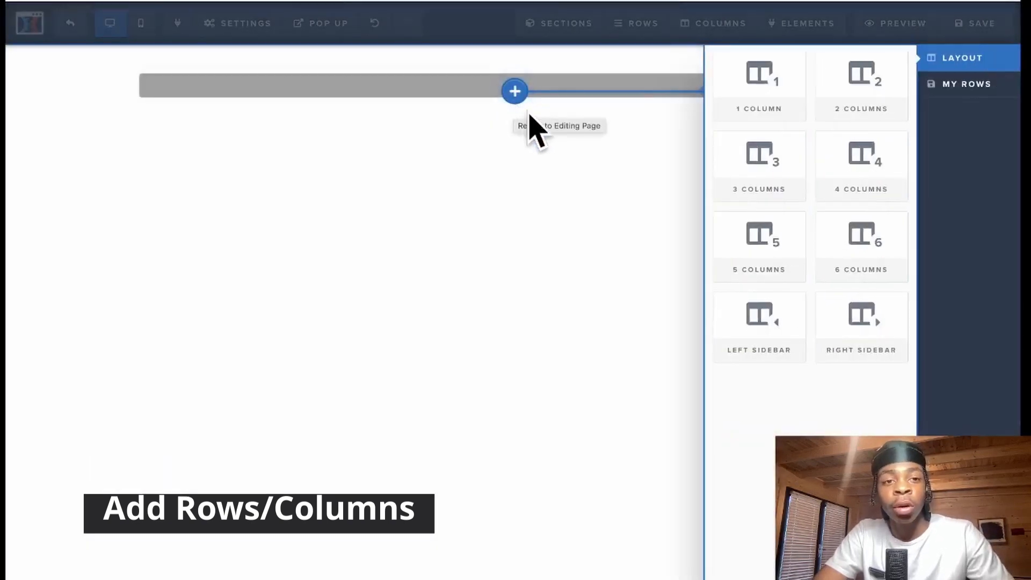
left_click(760, 167)
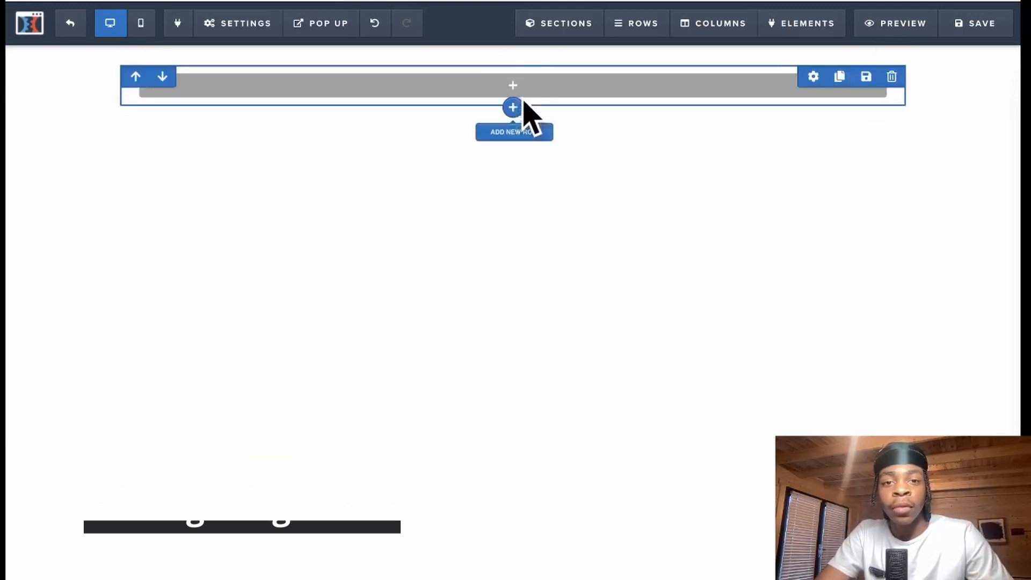
left_click(513, 128)
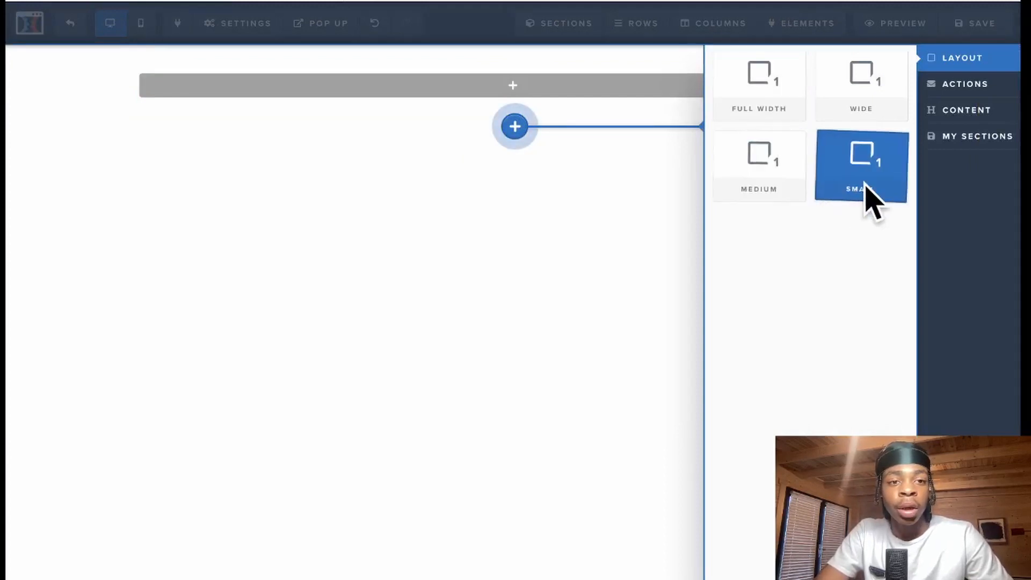
left_click(773, 102)
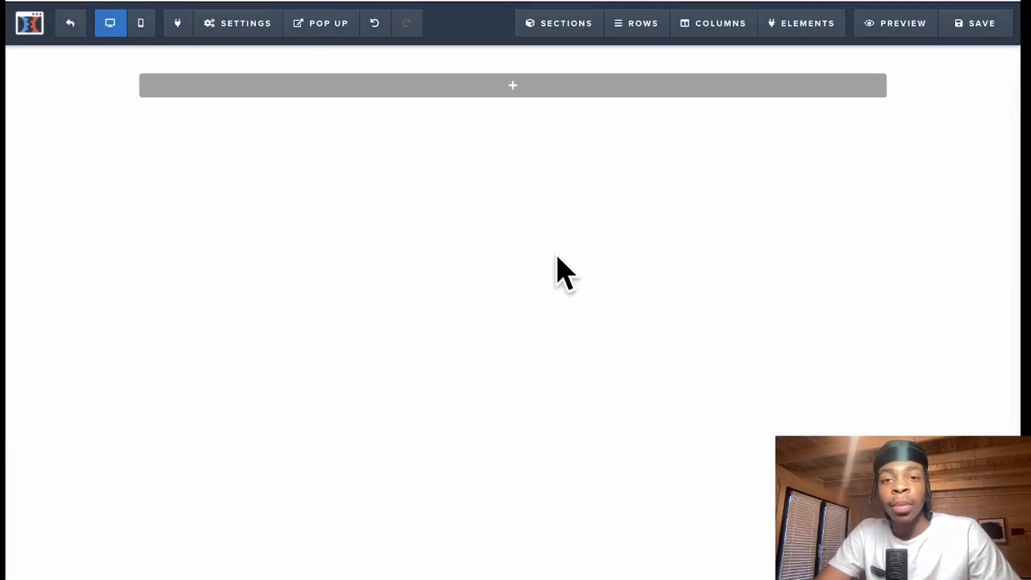
- Add a headline element and replace its placeholder with 'Live The Laptop Lifestyle'
mouse_move(509, 73)
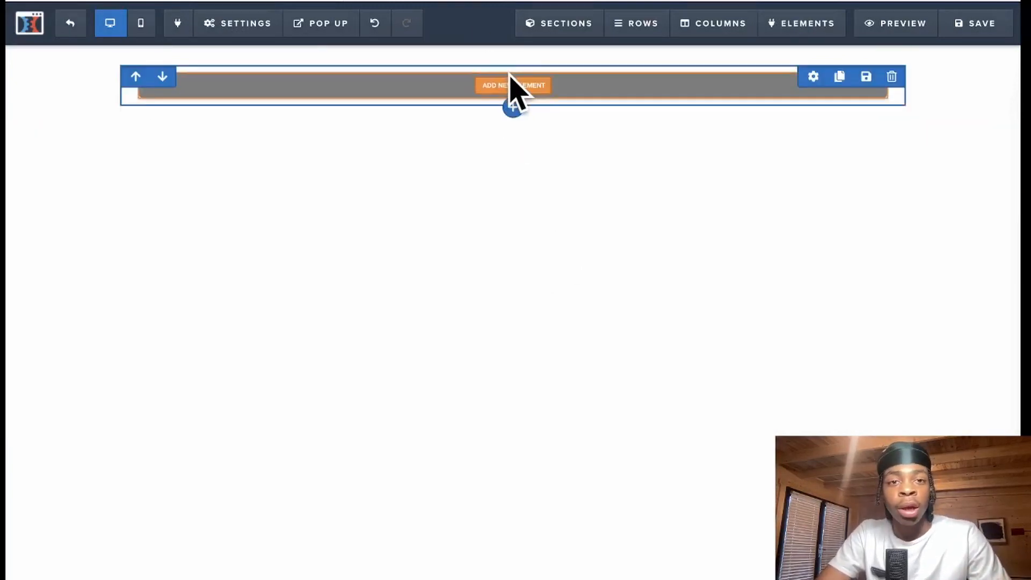
left_click(519, 82)
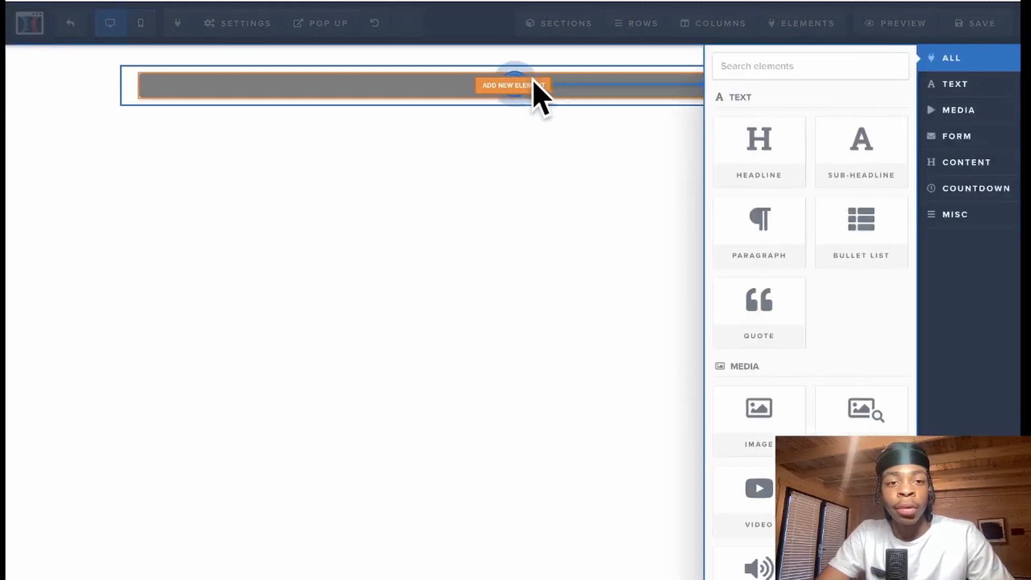
left_click(759, 147)
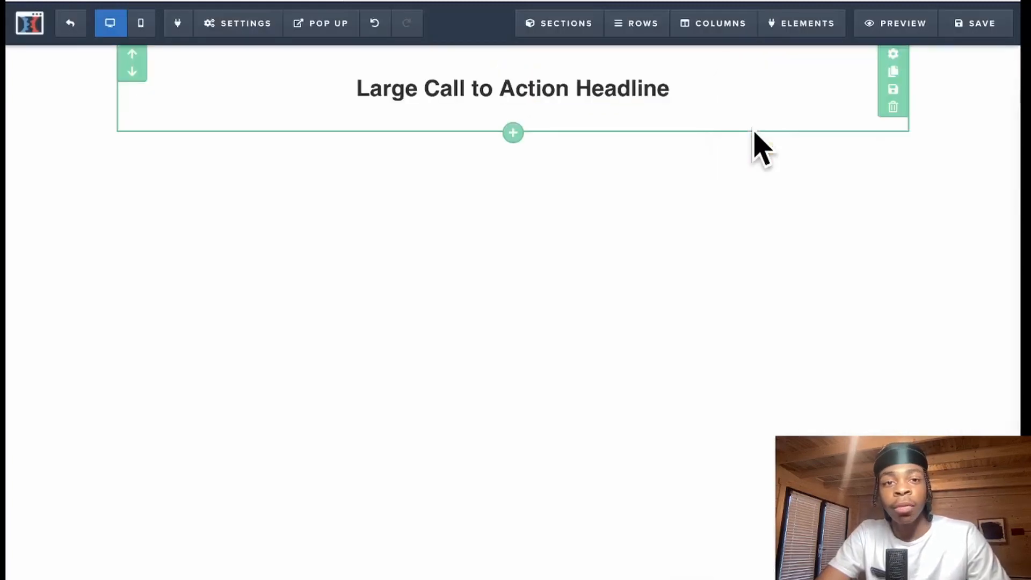
left_click(675, 87)
left_click_drag(676, 86, 398, 92)
key("BackSpace")
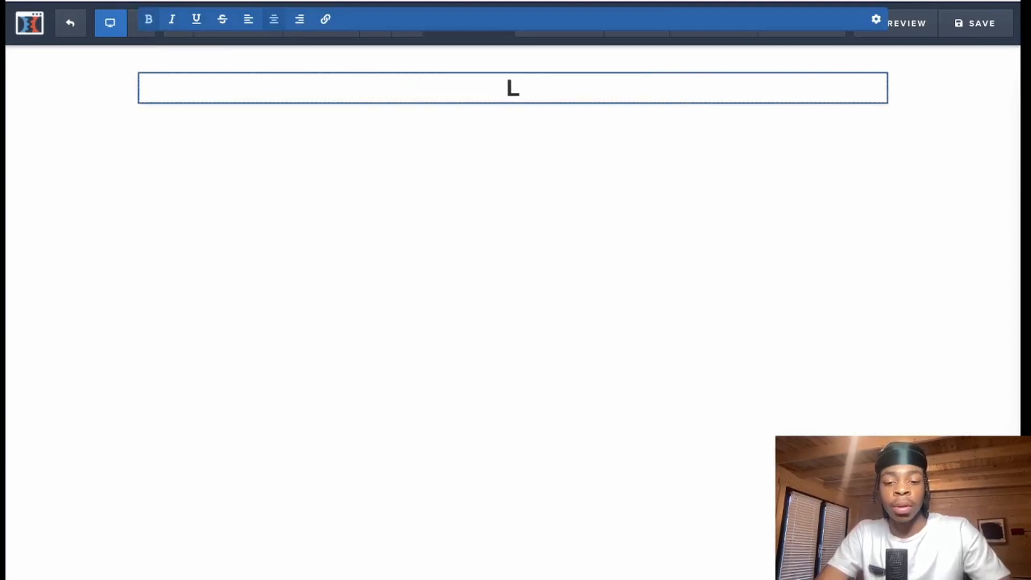
type("ive The Laptop Lifestyle")
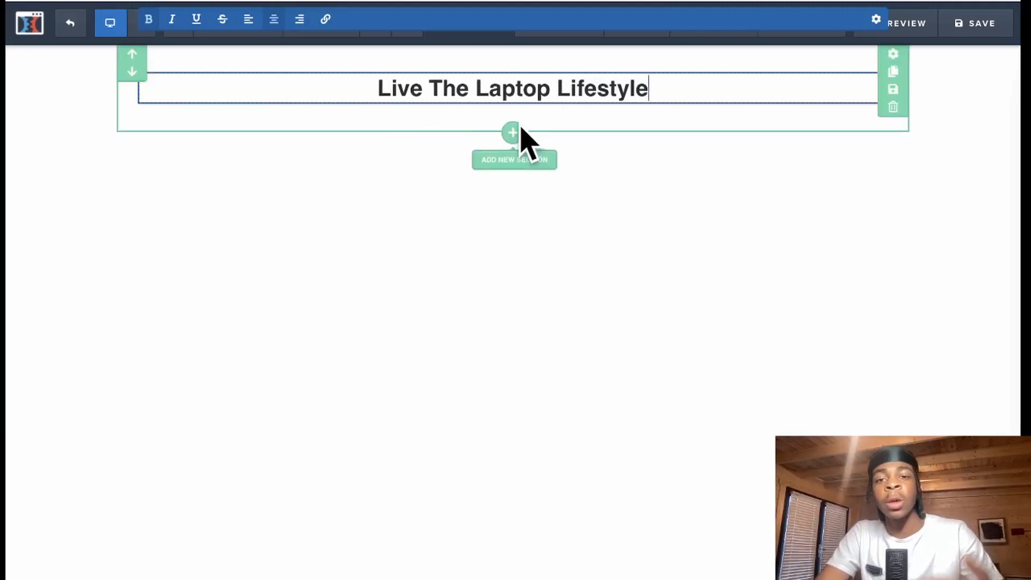
left_click(600, 200)
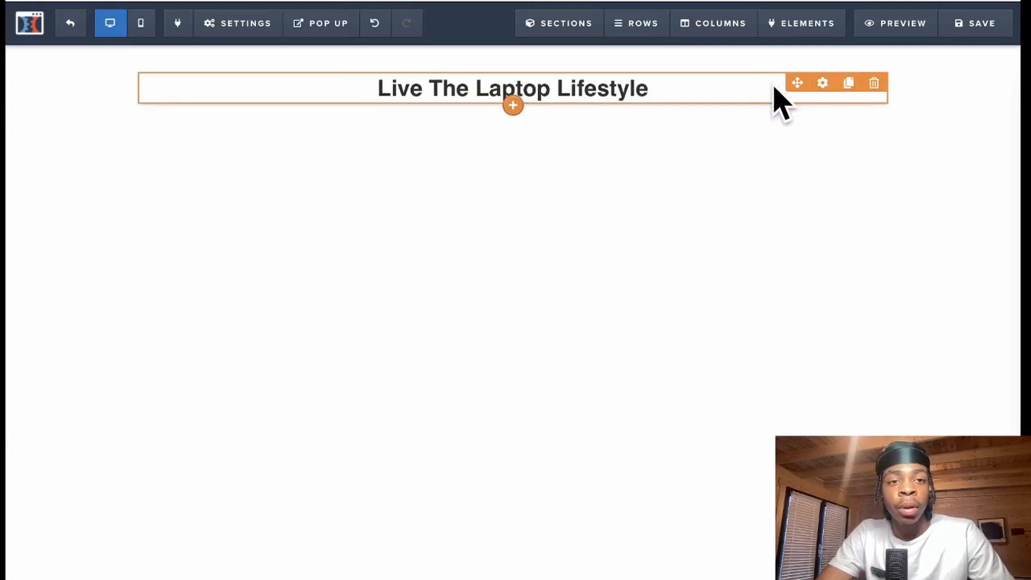
- Raise the headline's font size to 34 px, keeping the default font
left_click(822, 83)
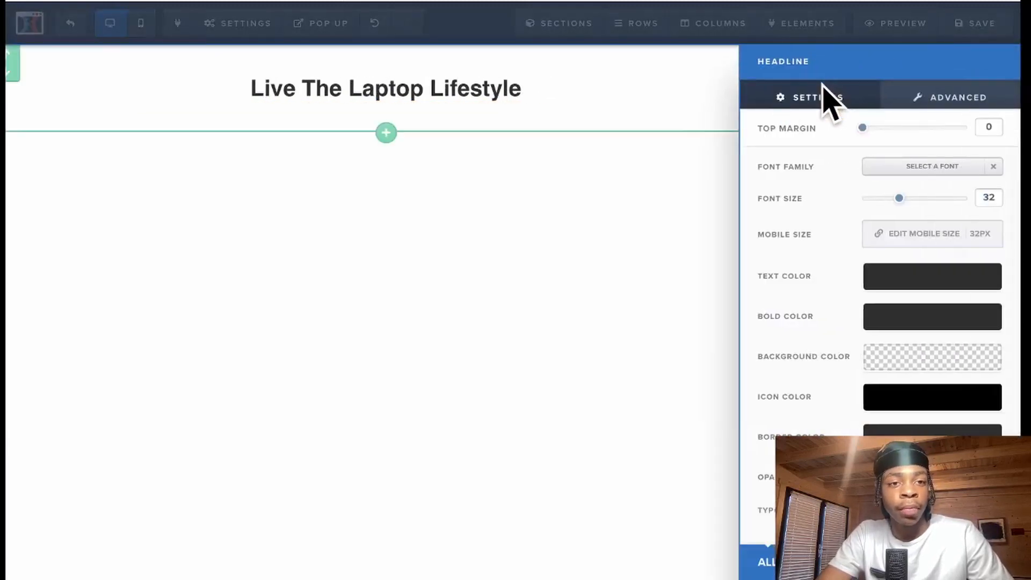
left_click(893, 167)
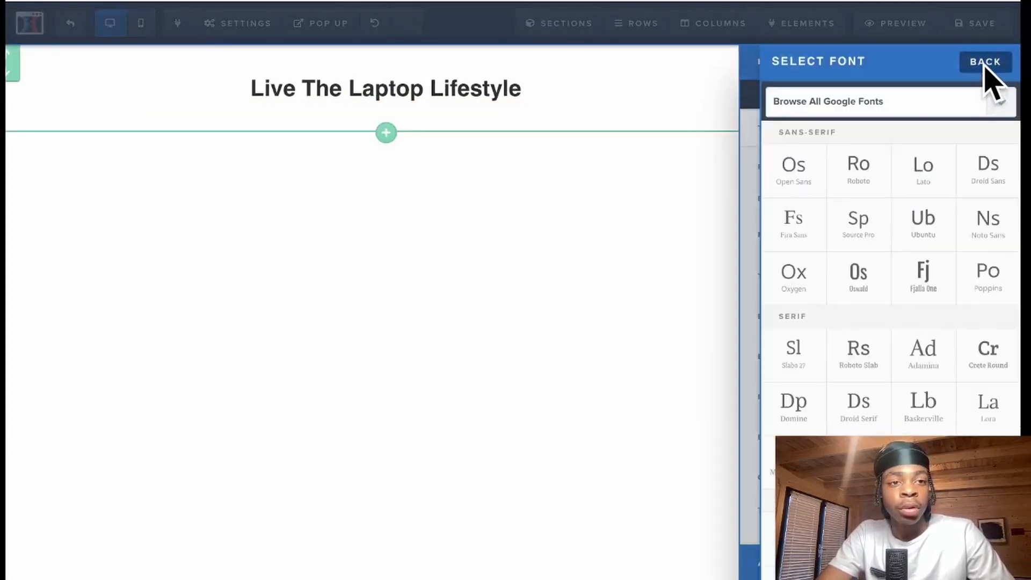
left_click(985, 63)
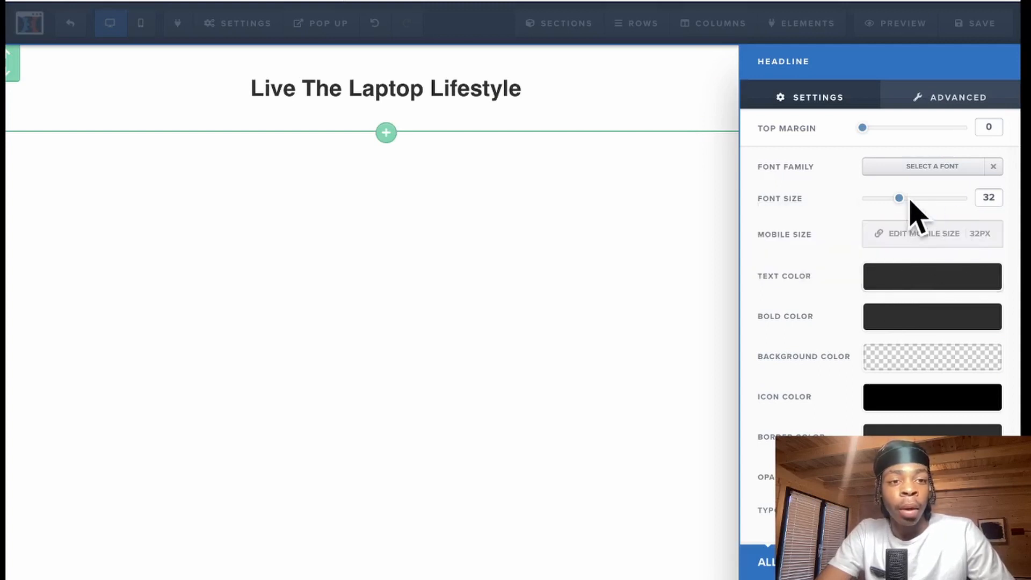
left_click_drag(903, 203, 906, 204)
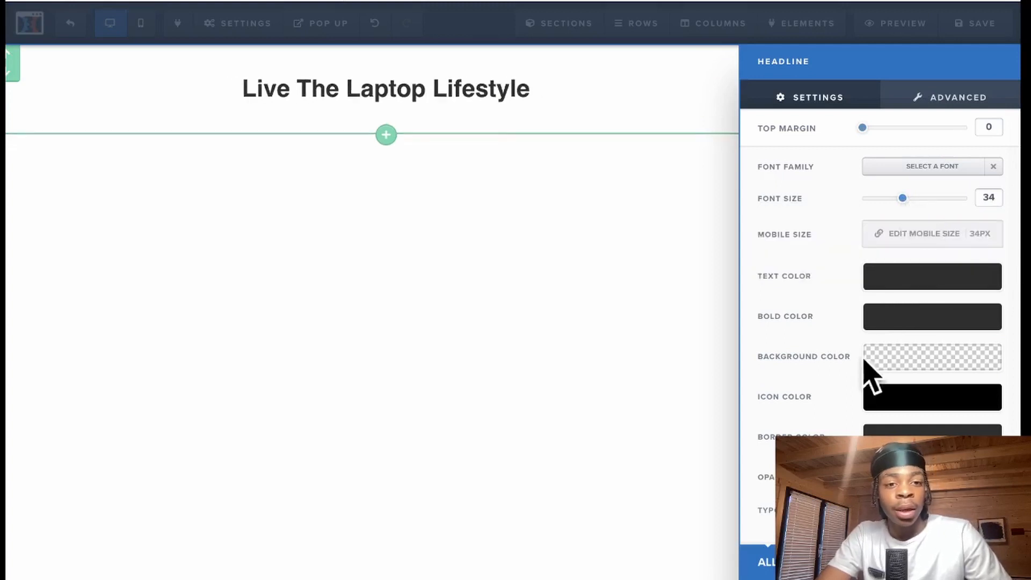
scroll(832, 398, "down", 1)
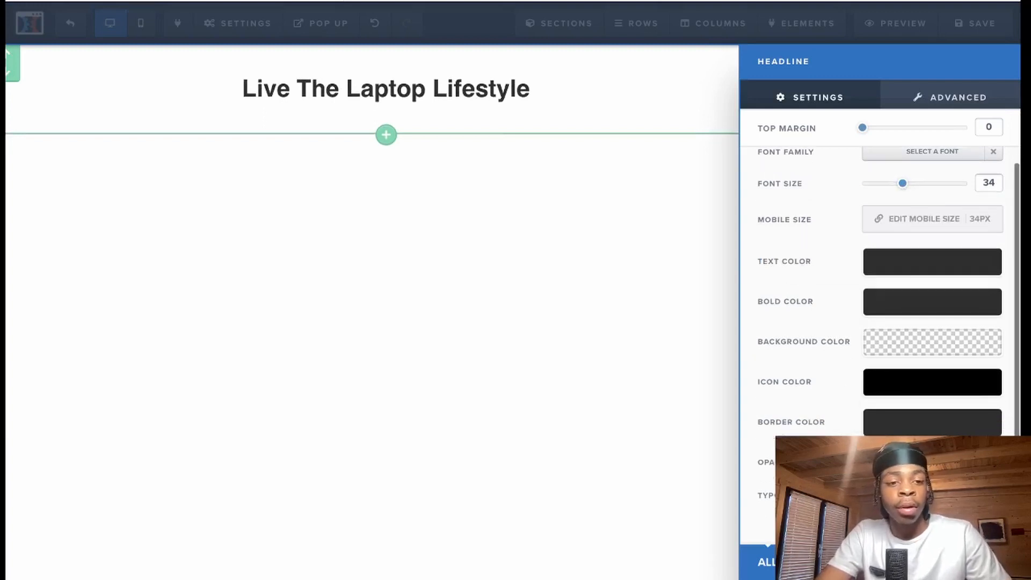
left_click(921, 99)
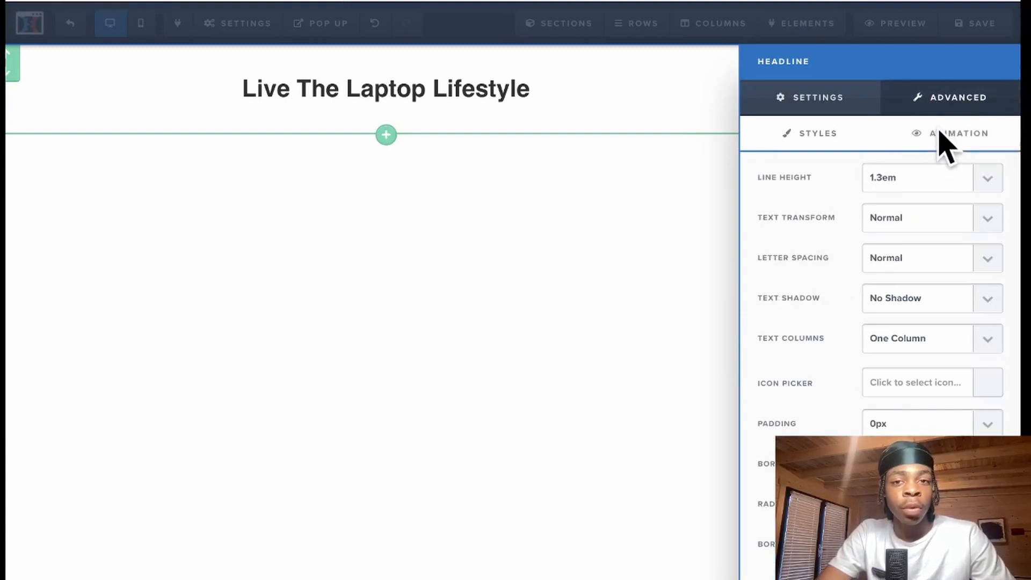
left_click(445, 99)
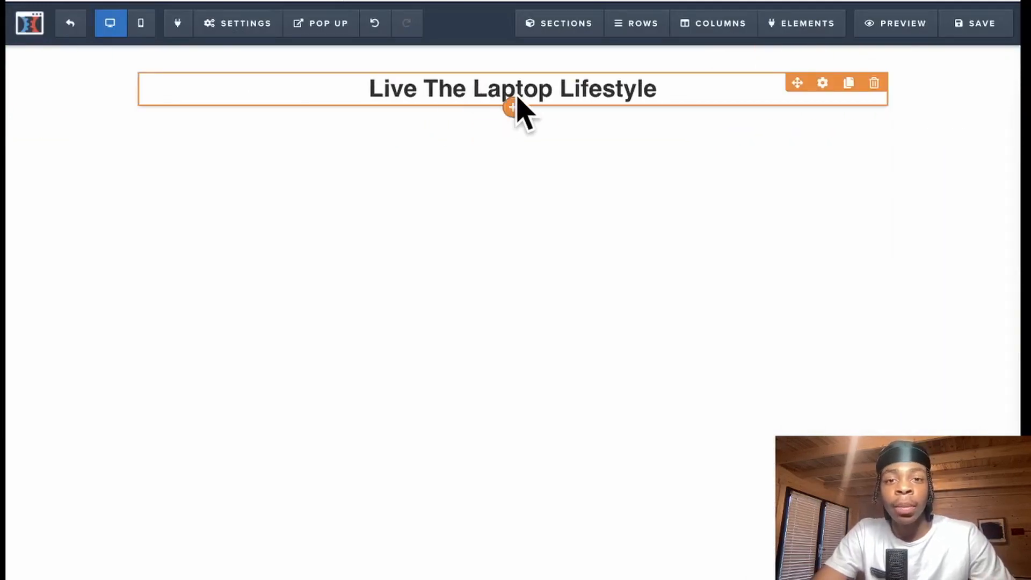
- Add a sub-headline under the headline and replace its text with pasted lorem ipsum
left_click(513, 109)
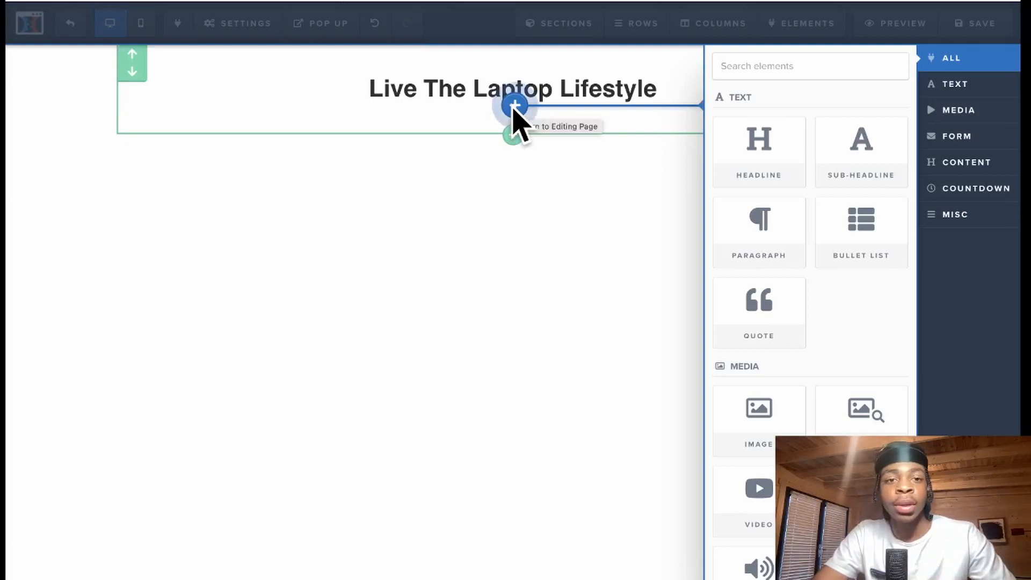
left_click(862, 163)
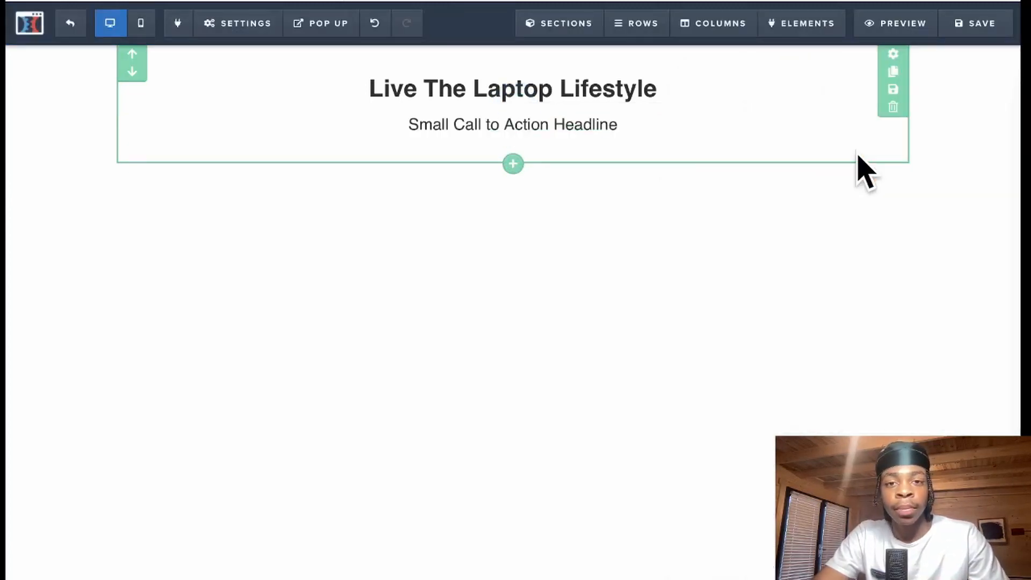
double_click(601, 125)
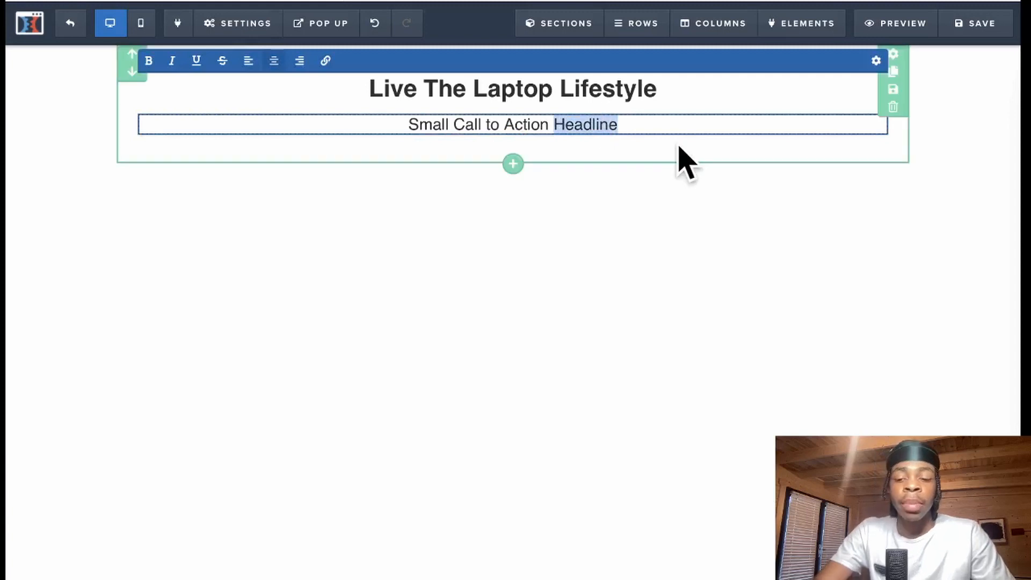
key("ctrl+a")
key("BackSpace")
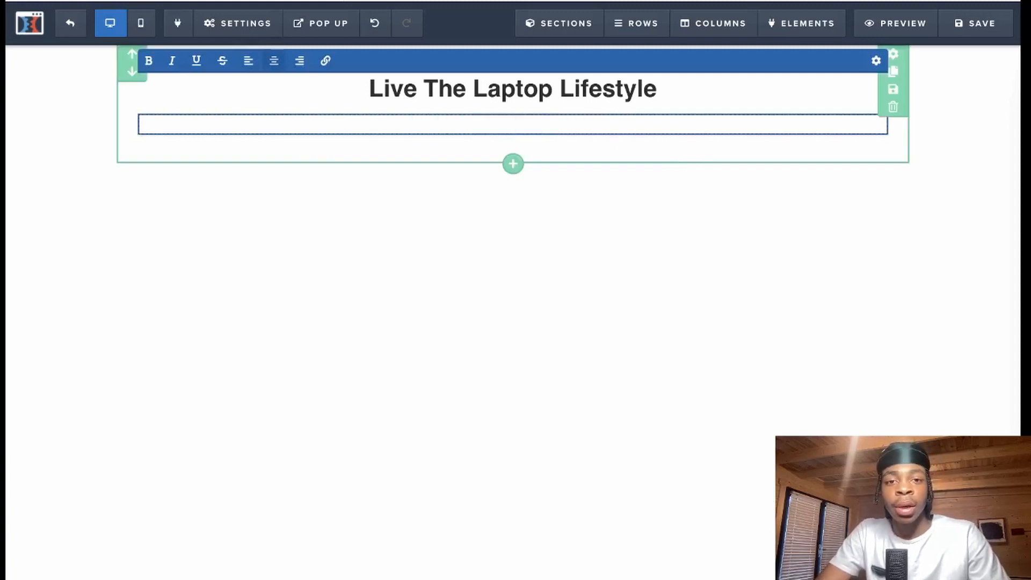
type("Lorem ipsum dolor sit amet, consectetur adipiscing elit. Fusce gravida nunc ac convallis viverra. Ut velit quam, pulvinar eget mauris sit amet, euismod varius elit. Nam pellentesque ultrices neque eget porttitor. Proin et malesuada magna, vel pharetra felis. Nam euismod felis at justo sagittis lacinia. Praesent placerat turpis id dictum ornare. Nunc a ultricies mauris. Proin euismod eget massa non dignissim. Pellentesque habitant morbi tristique senectus et netus et malesuada fames ac turpis egestas. In bibendum, est vitae vestibulum tempus, nisl nulla dapibus libero, ut tempus tellus ligula vel dui. Praesent vel felis a dui ultrices ultrices.")
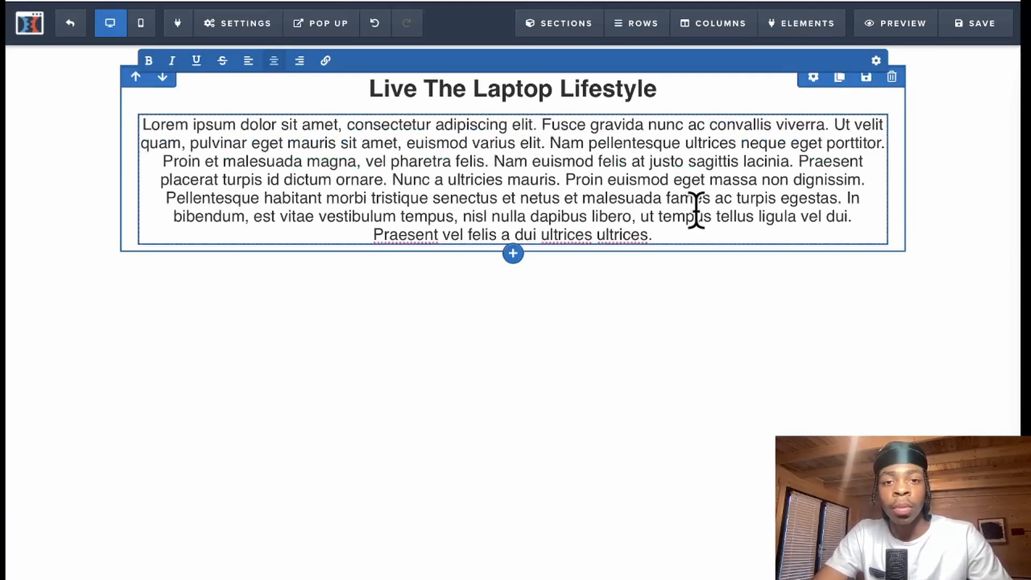
- Split the lorem ipsum into three paragraphs at 'Nam pellentesque' and 'Pellentesque'
left_click(549, 142)
key("Return")
key("Return")
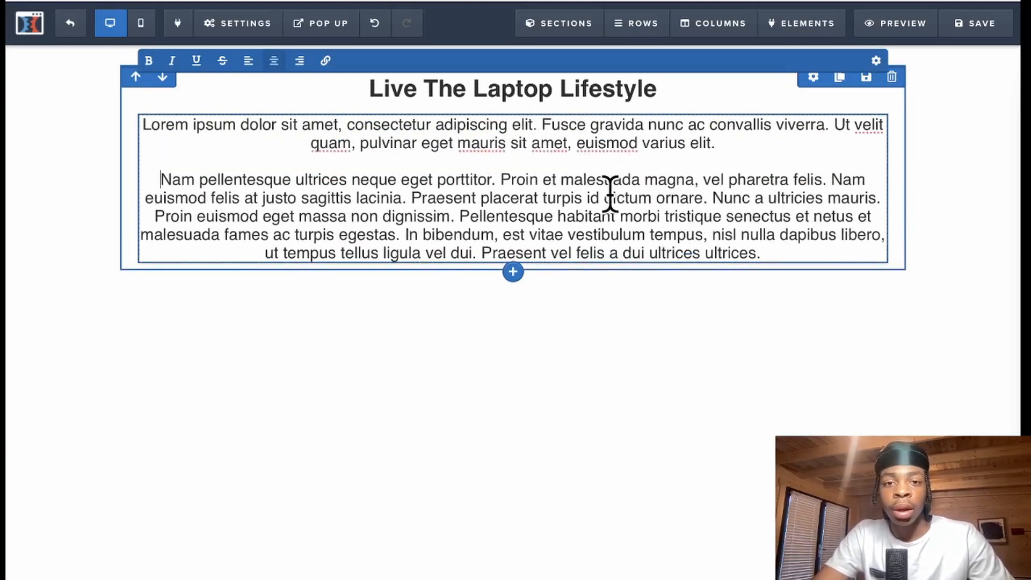
left_click(461, 217)
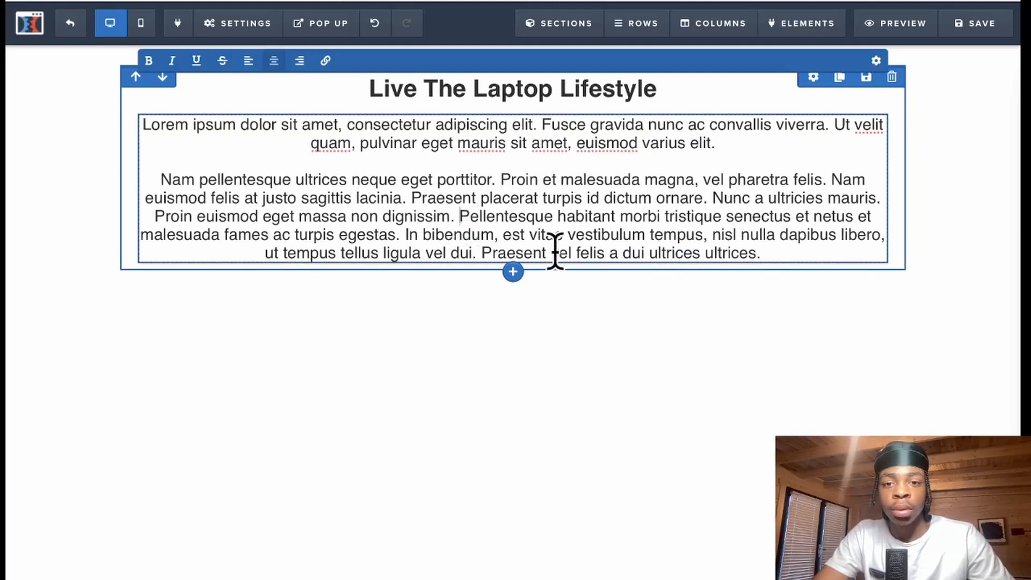
key("Return")
key("Return")
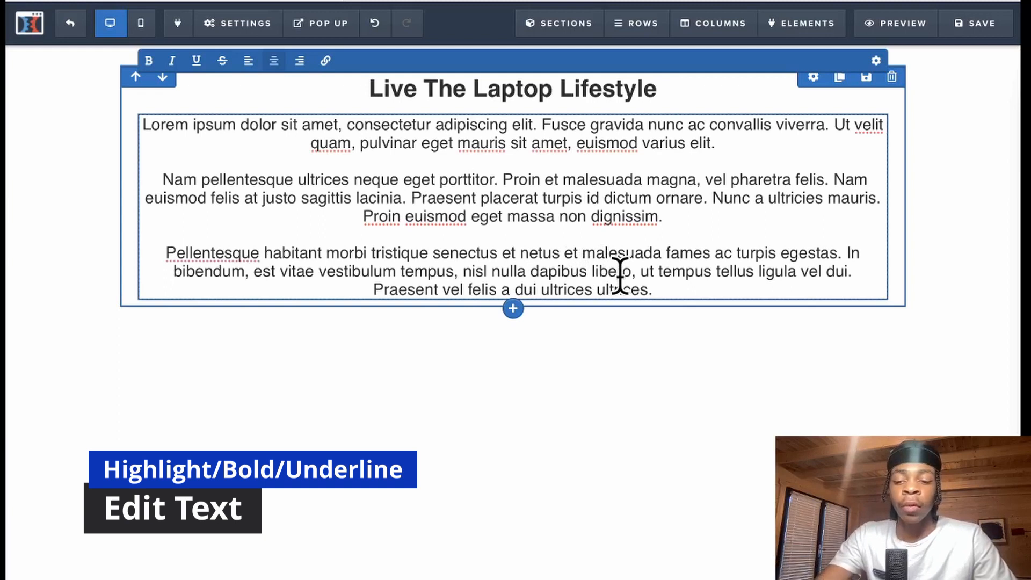
key("ctrl+a")
- Try bold, underline and alignment options on the paragraphs, leaving them centred and unformatted
left_click(149, 60)
left_click(149, 60)
left_click(195, 61)
left_click(195, 62)
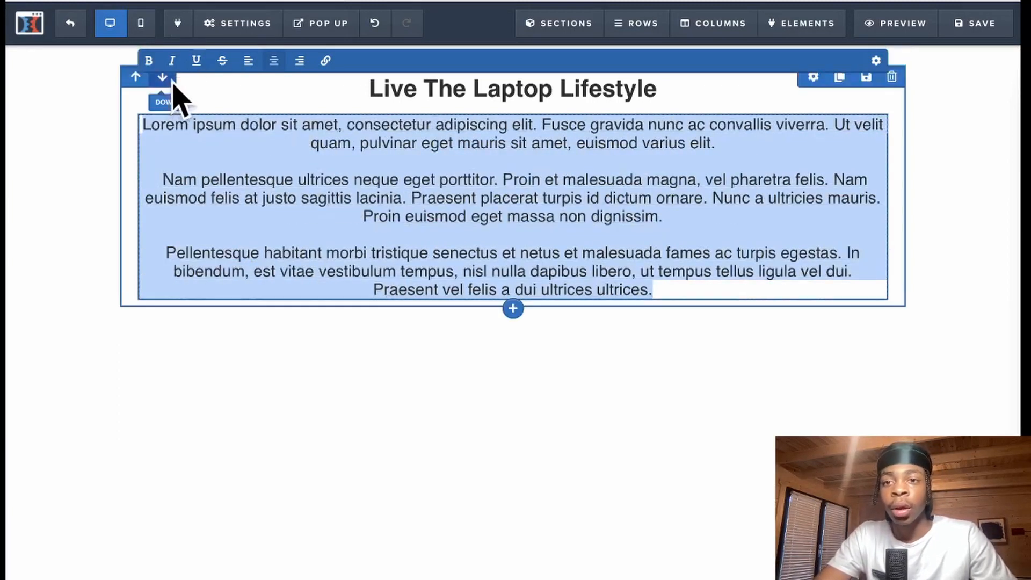
left_click(251, 63)
left_click(299, 63)
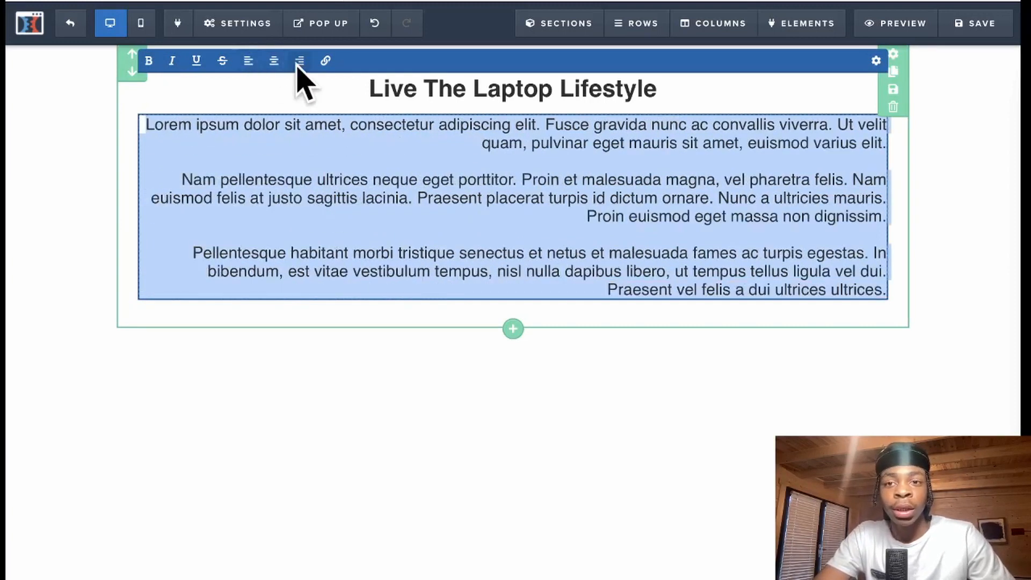
left_click(279, 62)
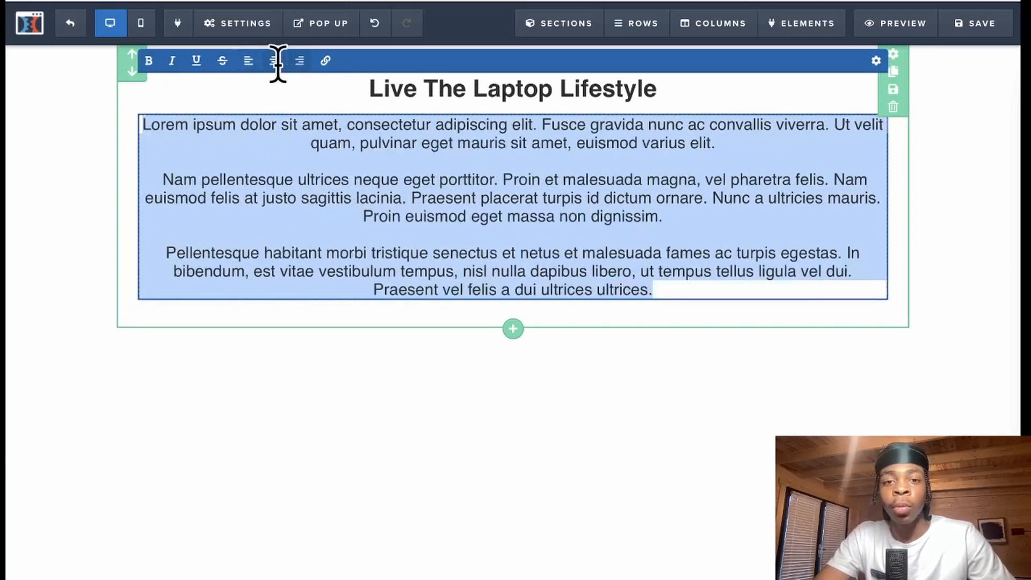
left_click(516, 226)
- Bold 'ipsum dolor' and turn 'Proin et malesuada' into a link
left_click(196, 137)
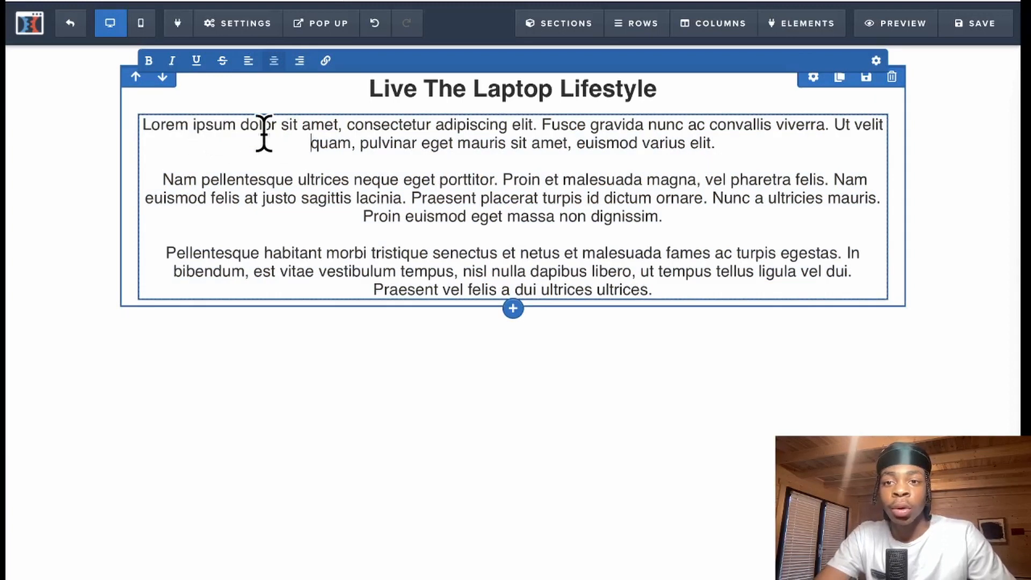
mouse_move(273, 133)
left_mouse_down()
mouse_move(203, 138)
mouse_move(277, 127)
left_mouse_up()
left_click(343, 154)
left_click(149, 61)
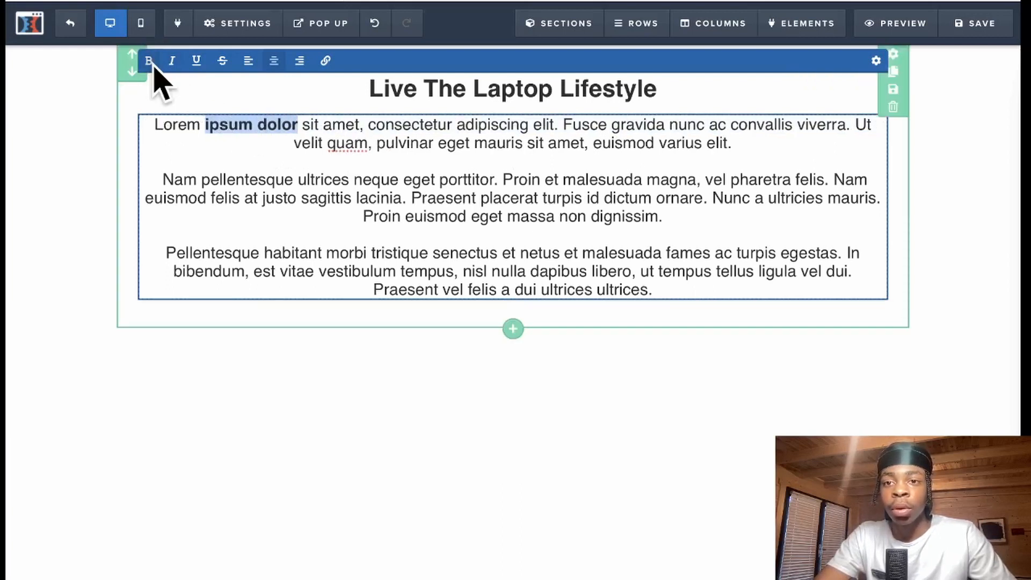
left_click(148, 61)
left_click(334, 202)
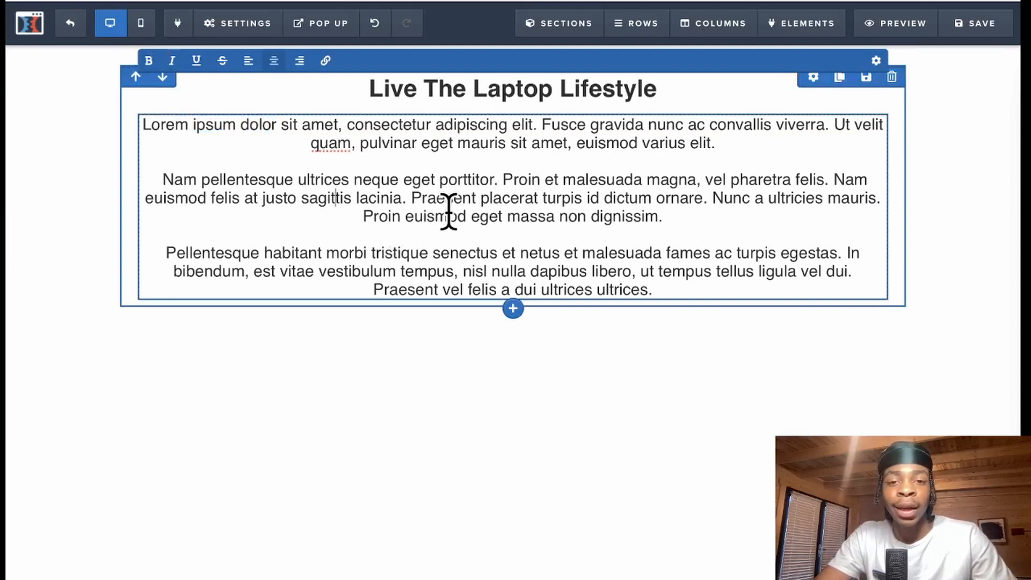
left_click_drag(503, 177, 642, 183)
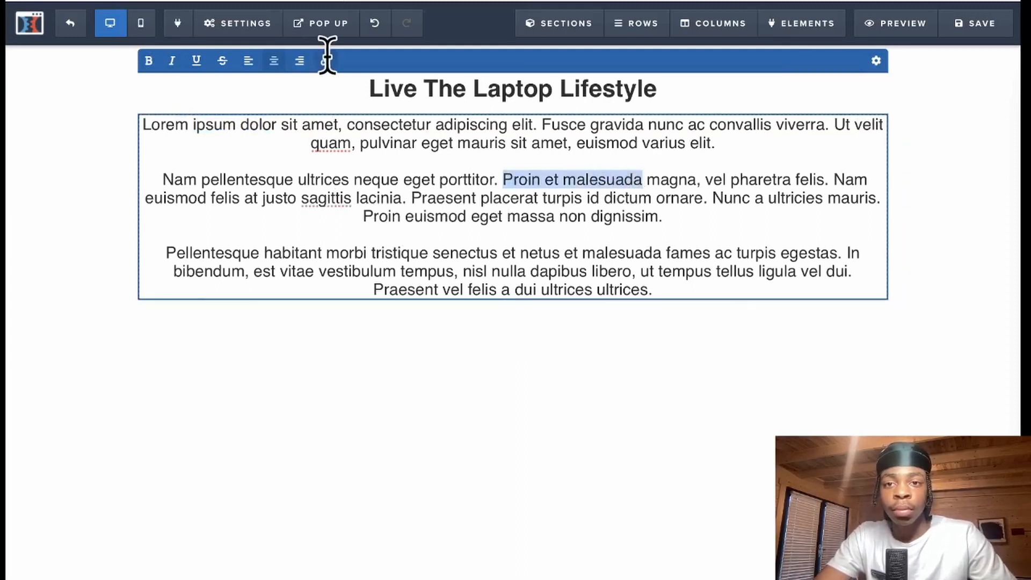
left_click(327, 60)
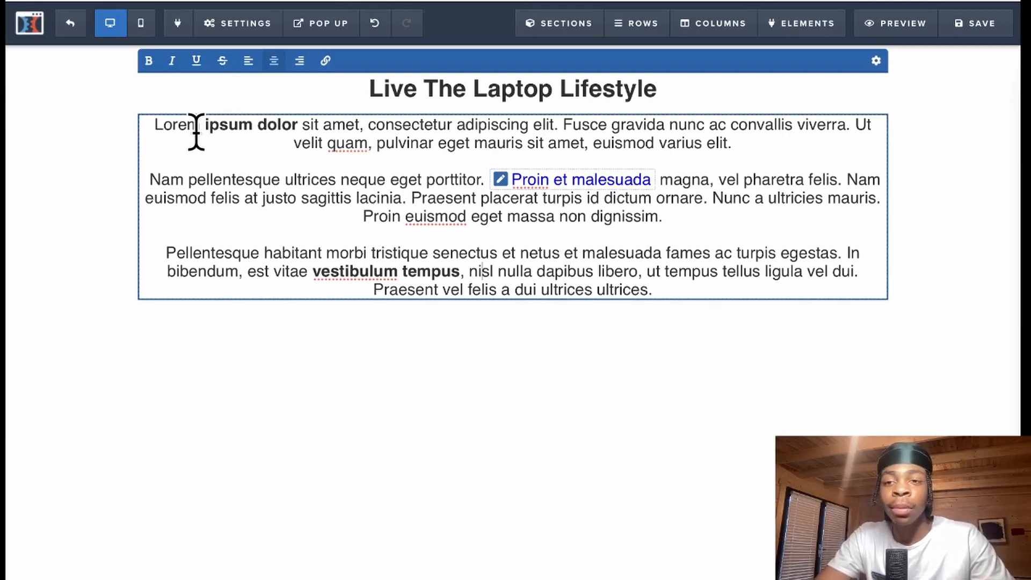
left_click(469, 363)
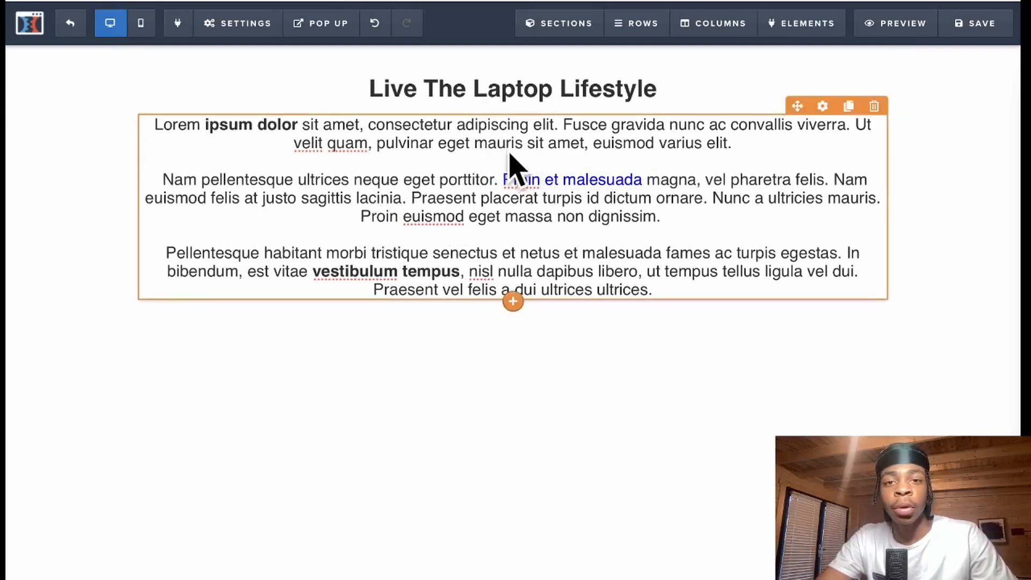
- Reset the sub-headline's top margin to 0
left_click(822, 107)
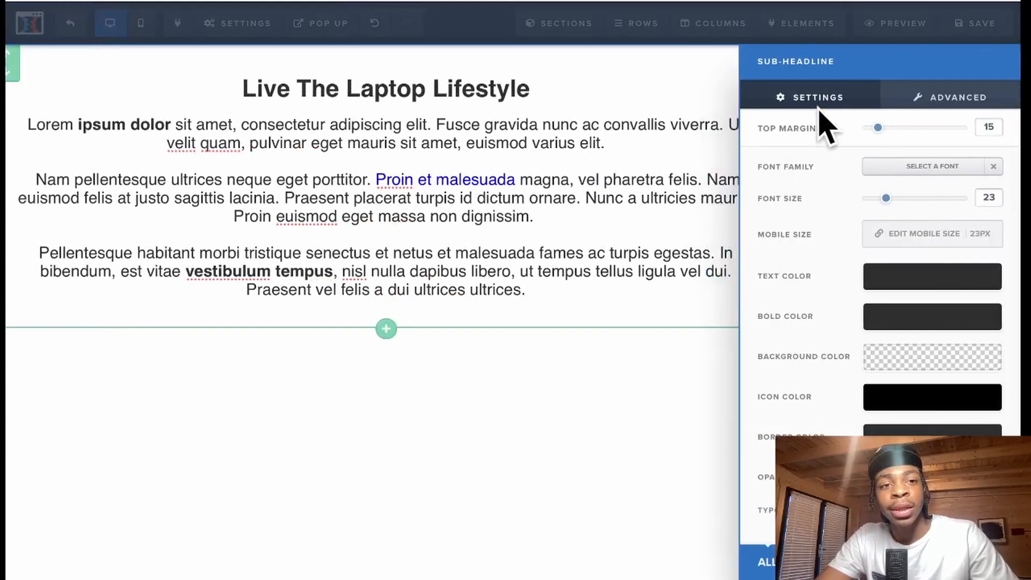
mouse_move(880, 131)
left_mouse_down()
mouse_move(948, 131)
mouse_move(868, 128)
mouse_move(882, 133)
left_mouse_up()
left_click(663, 177)
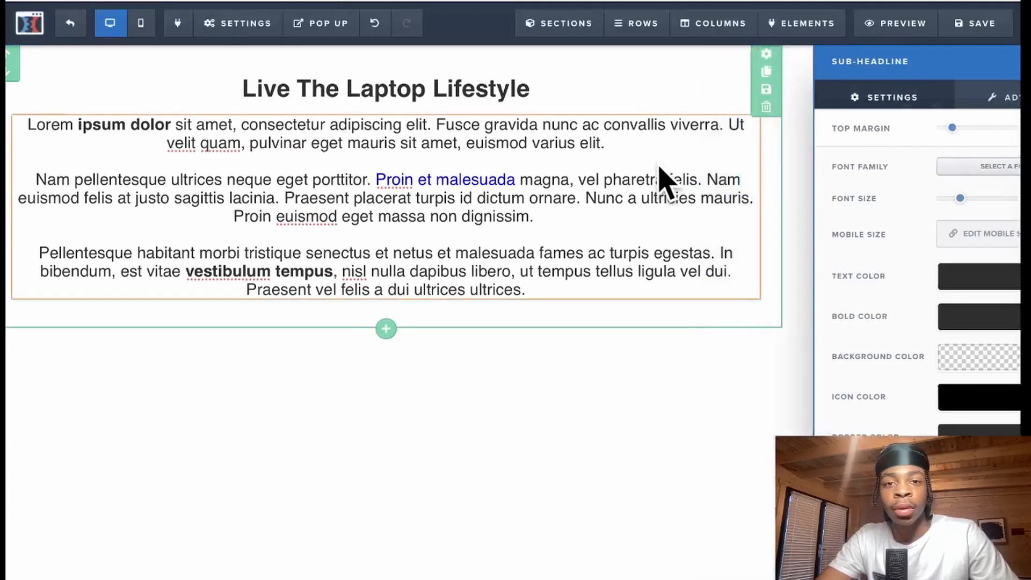
- Enlarge the headline's font size to 48
left_click(814, 82)
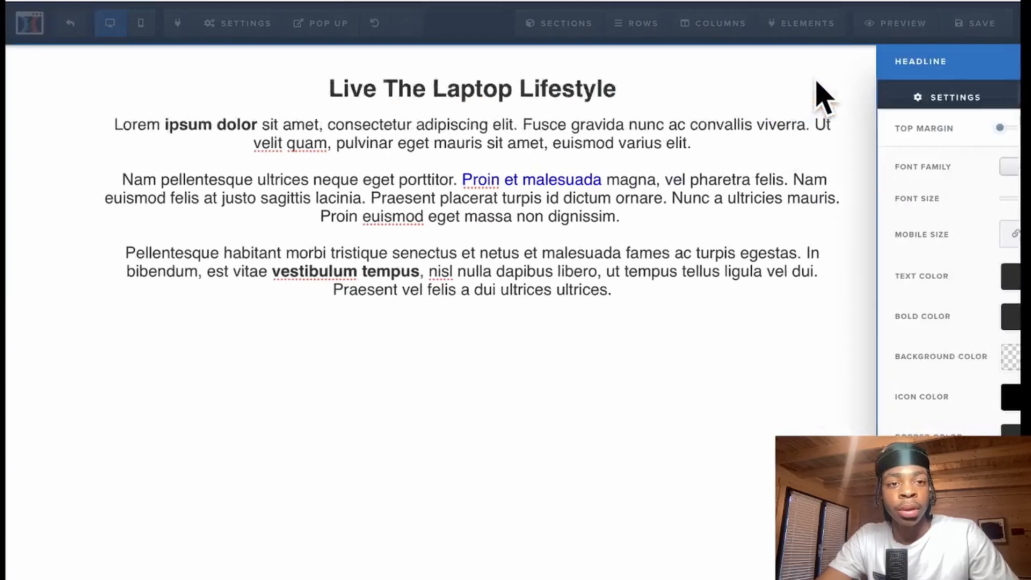
left_click_drag(908, 199, 925, 199)
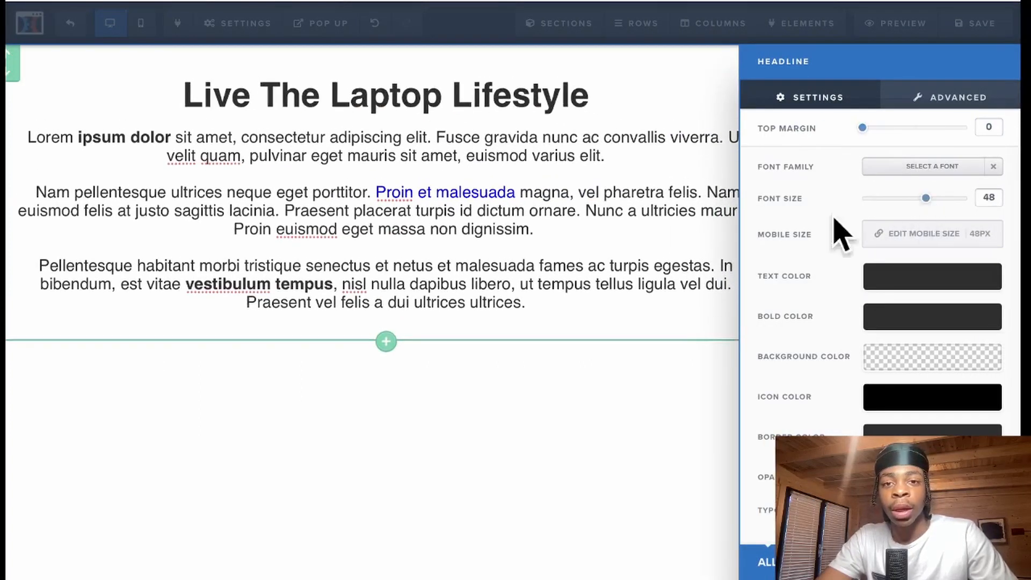
left_click(644, 230)
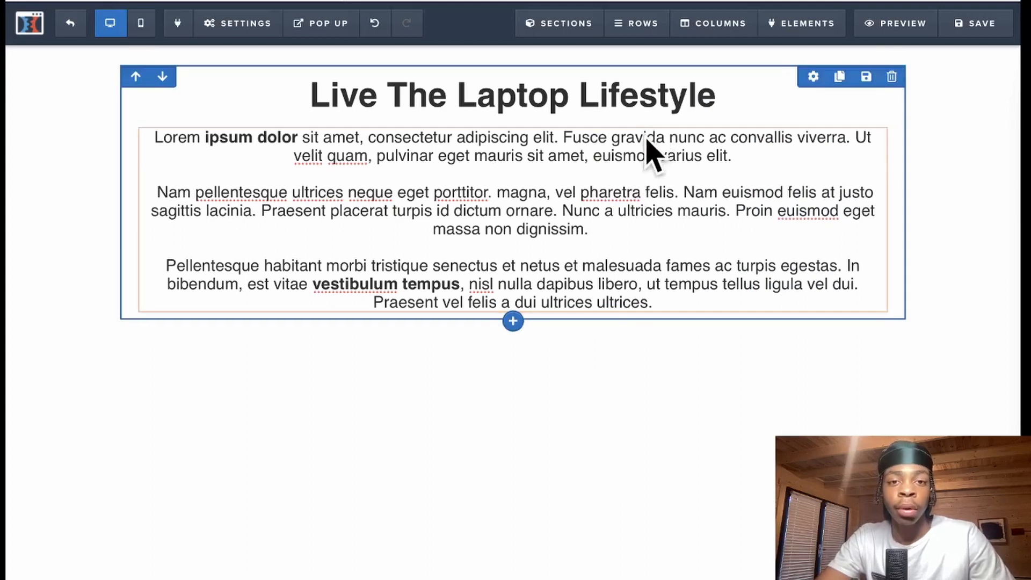
- Add a two-column row below the paragraphs with an Image element in its left column
left_click(512, 321)
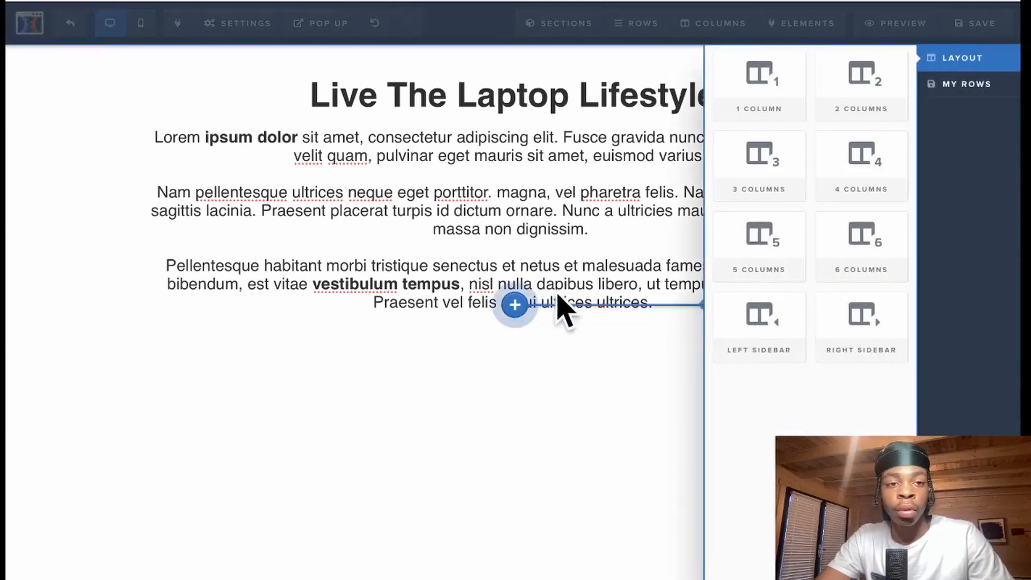
left_click(857, 116)
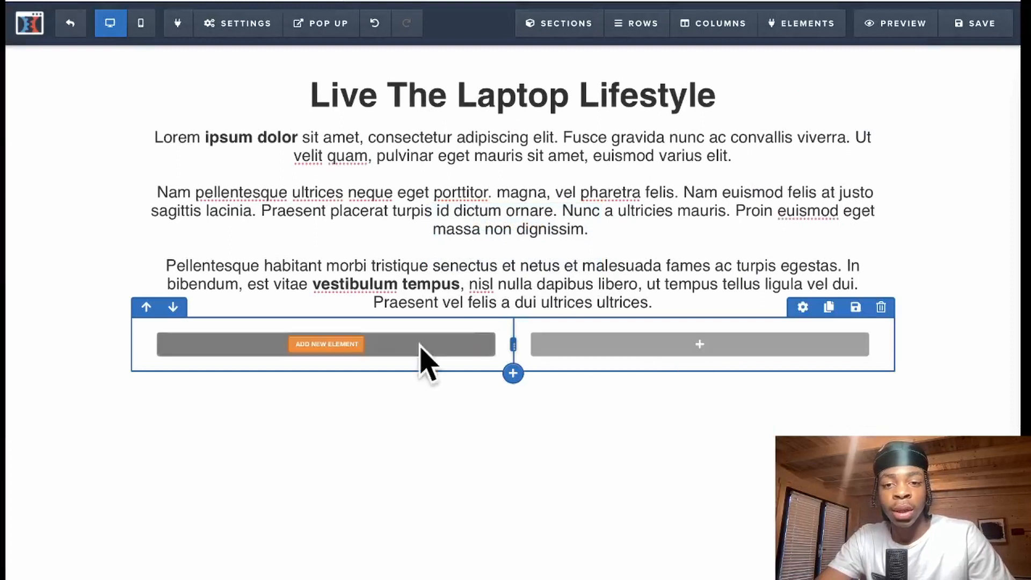
mouse_move(714, 347)
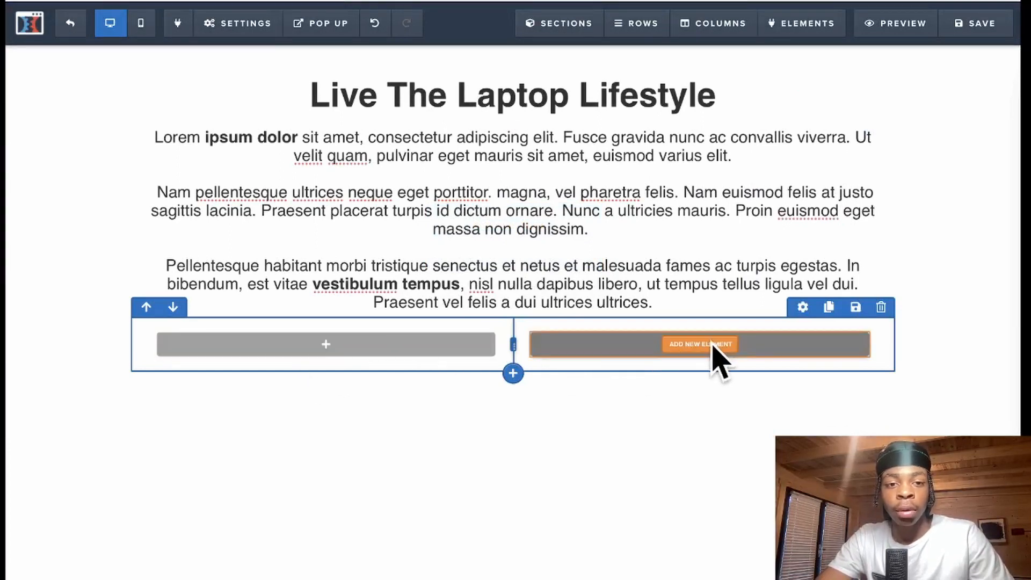
mouse_move(361, 345)
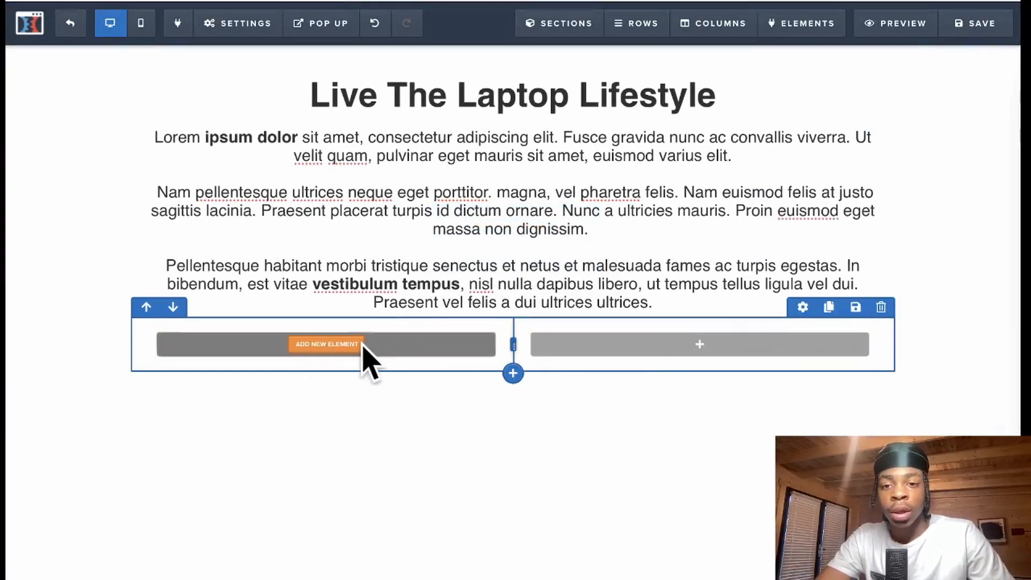
left_click(326, 344)
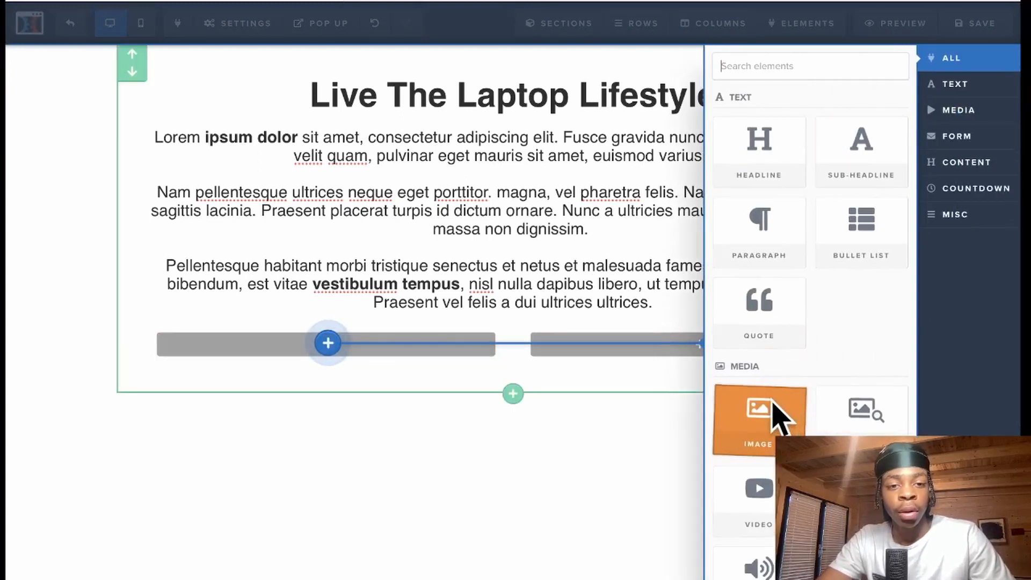
left_click(780, 418)
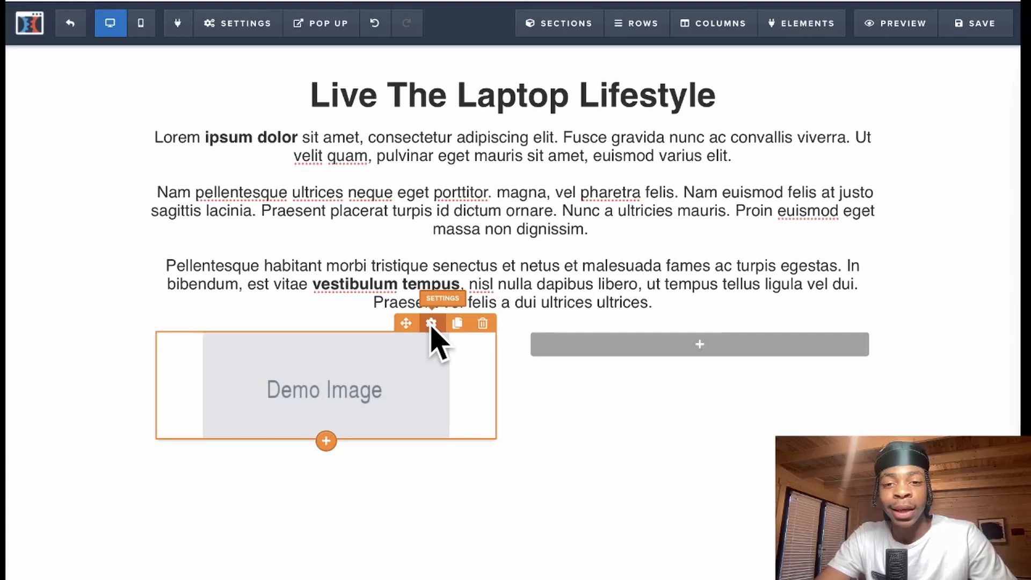
- Replace the demo image with the terrace photo from the uploaded images
left_click(431, 322)
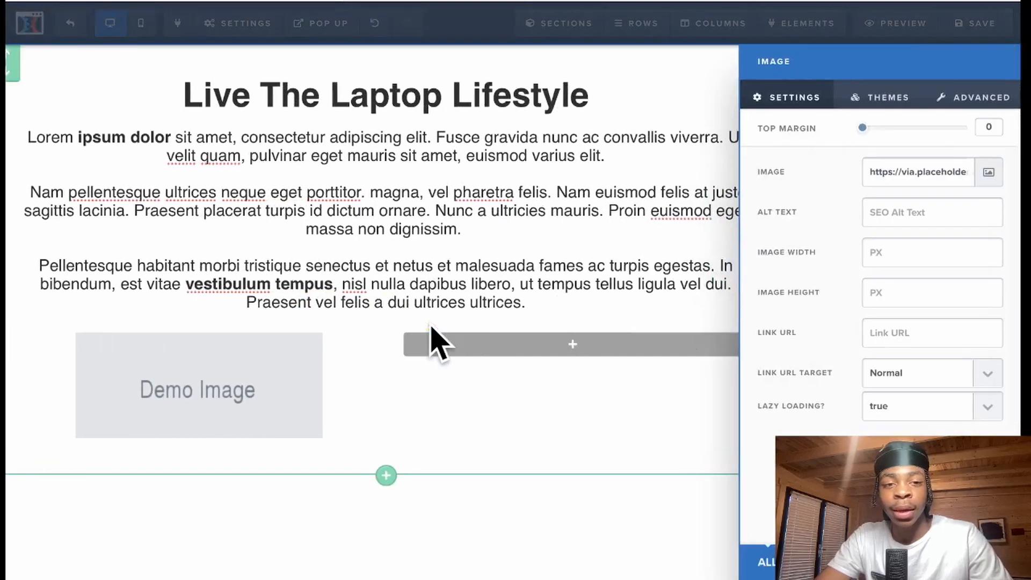
left_click(988, 173)
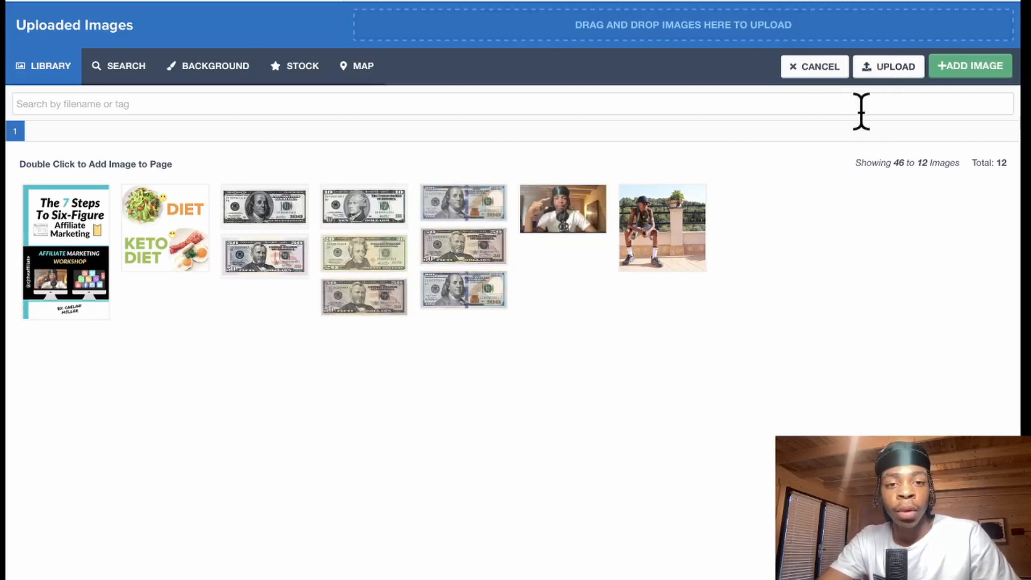
double_click(650, 225)
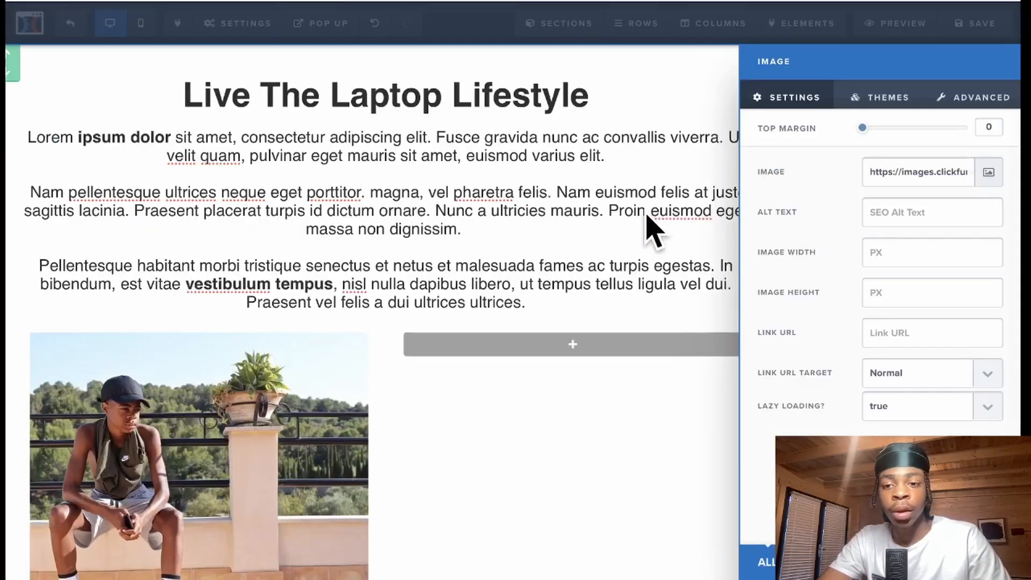
left_click(252, 486)
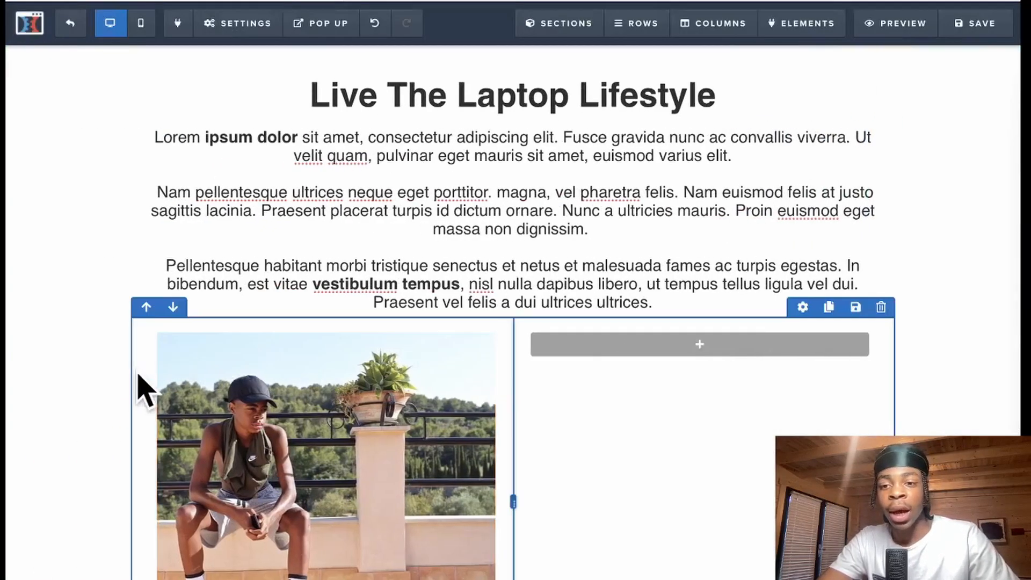
- Set the terrace photo's image width to 350 px
scroll(117, 400, "down", 3)
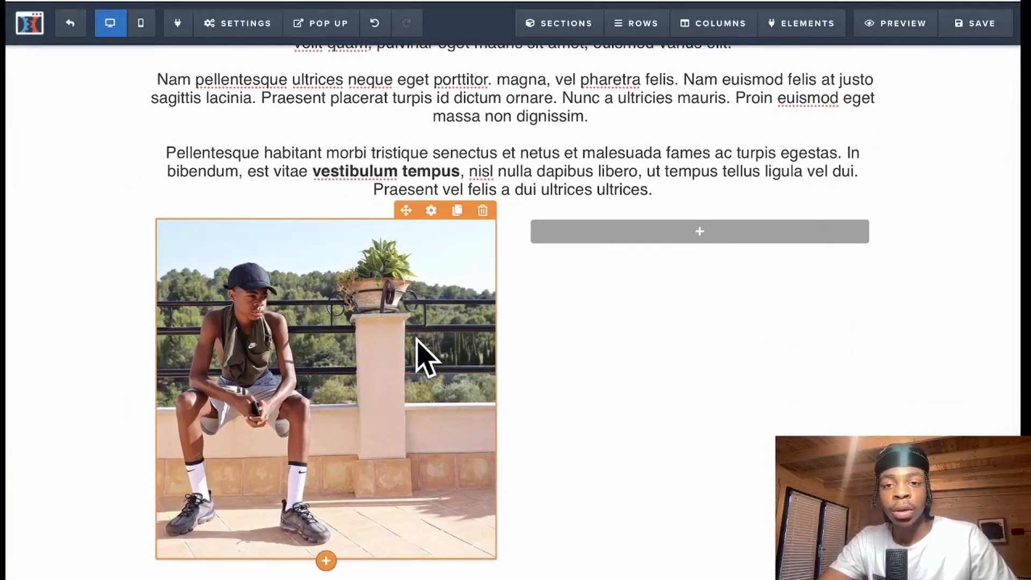
left_click(436, 216)
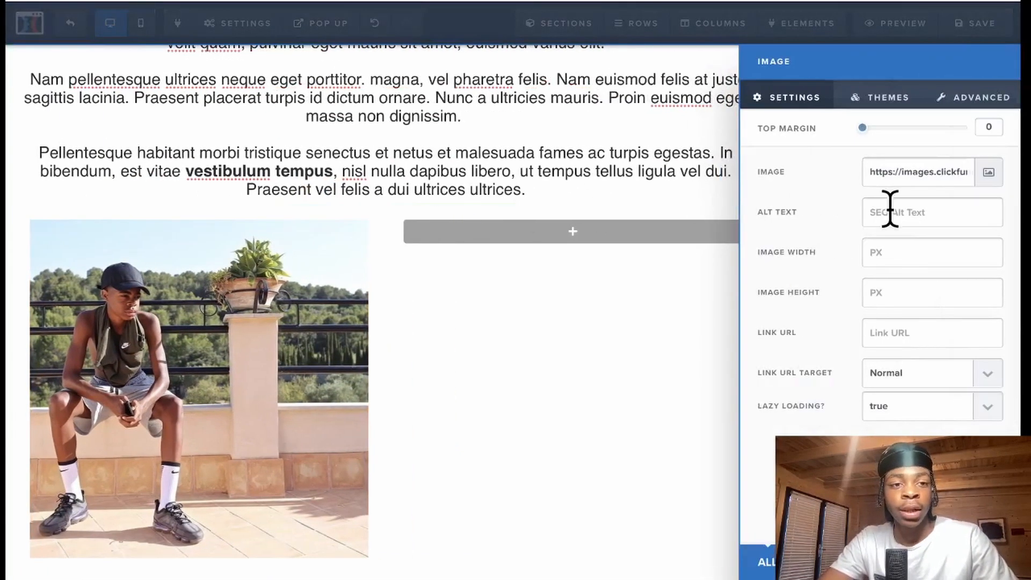
left_click(898, 253)
type("300")
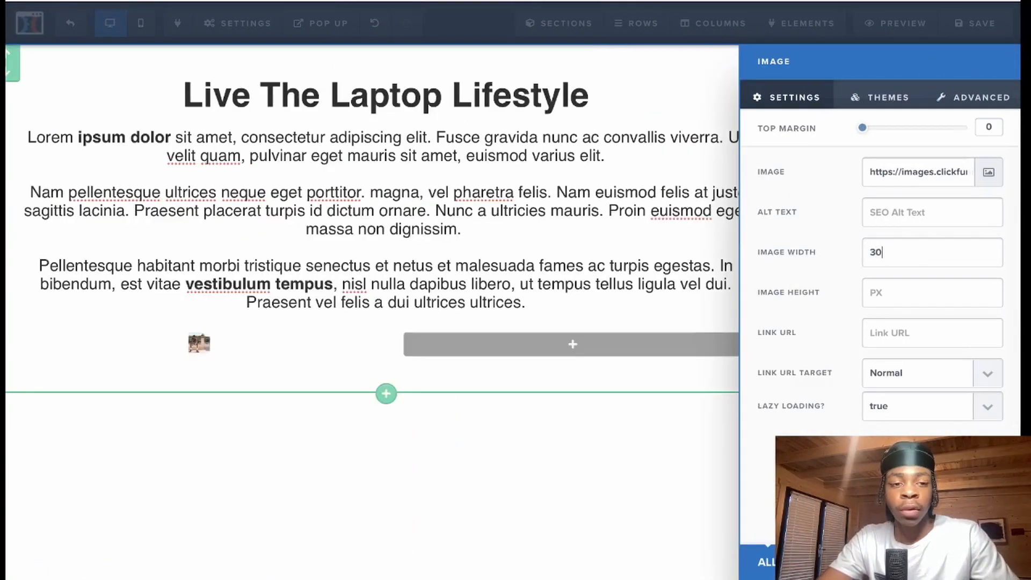
key("BackSpace")
key("BackSpace")
key("BackSpace")
type("400")
key("BackSpace")
key("BackSpace")
key("BackSpace")
type("5000")
key("BackSpace")
key("BackSpace")
key("BackSpace")
key("BackSpace")
type("3000")
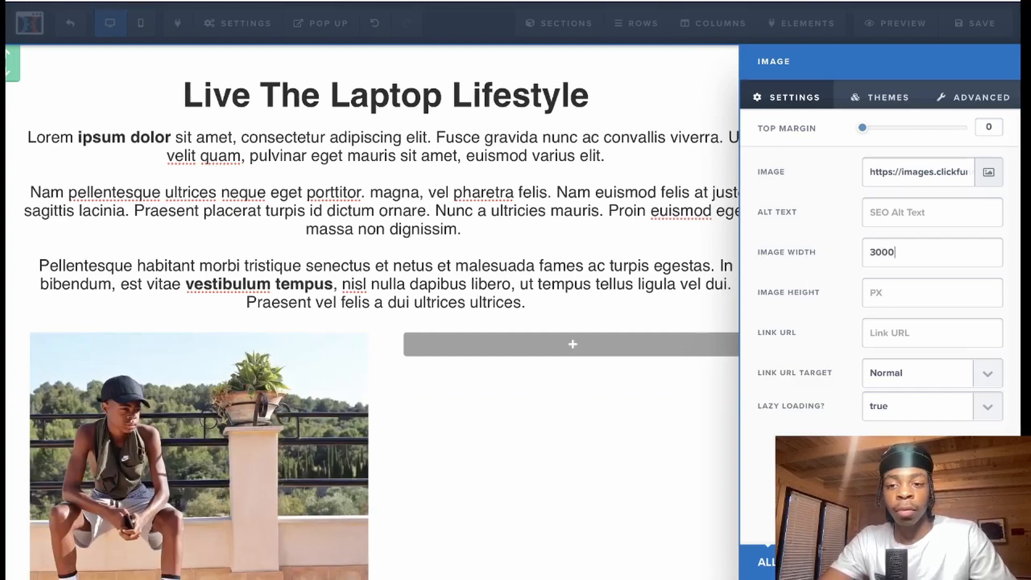
key("BackSpace")
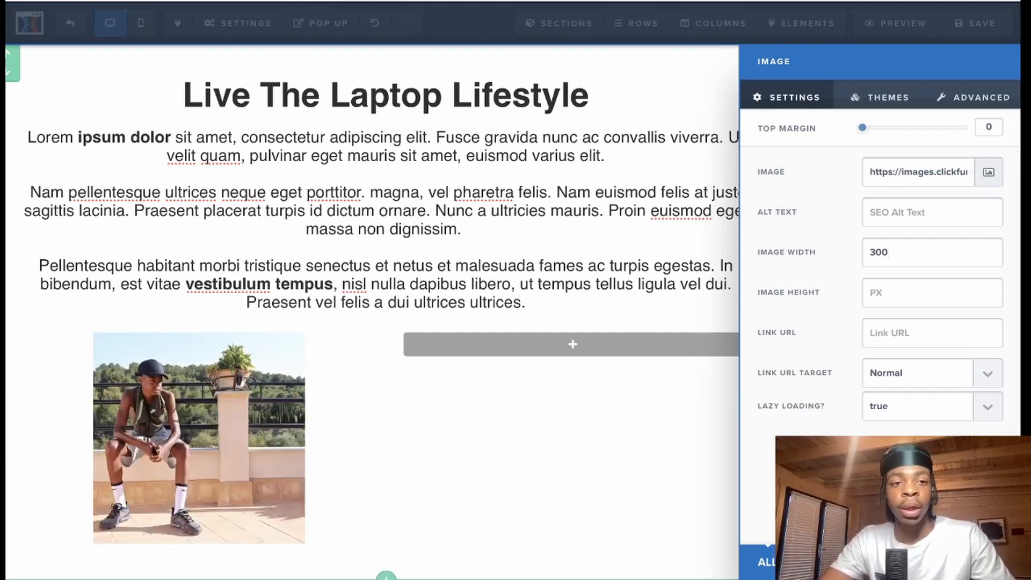
key("BackSpace")
type("50")
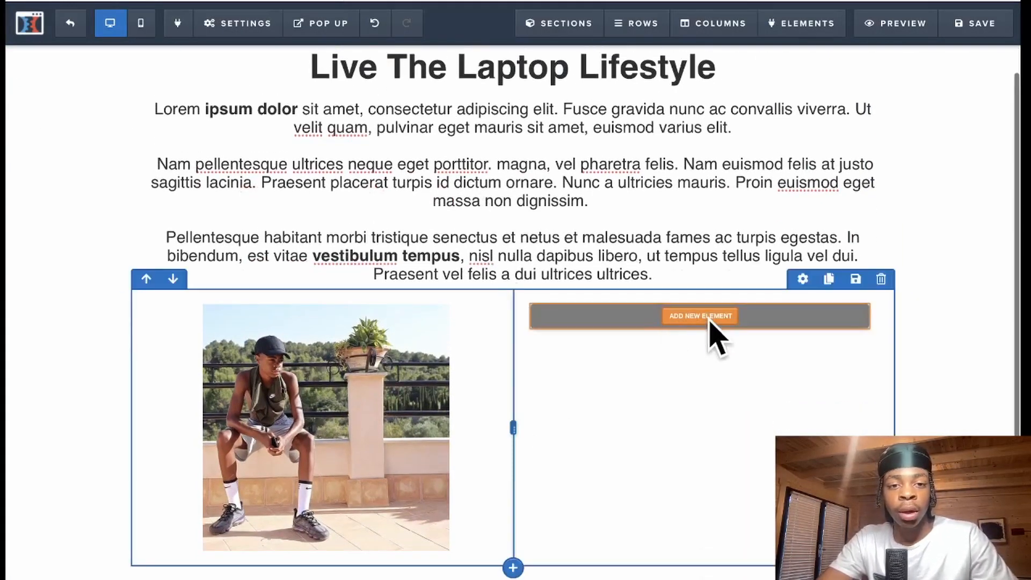
- Add an underlined headline showing a person's name to the right column
left_click(710, 318)
left_click(759, 157)
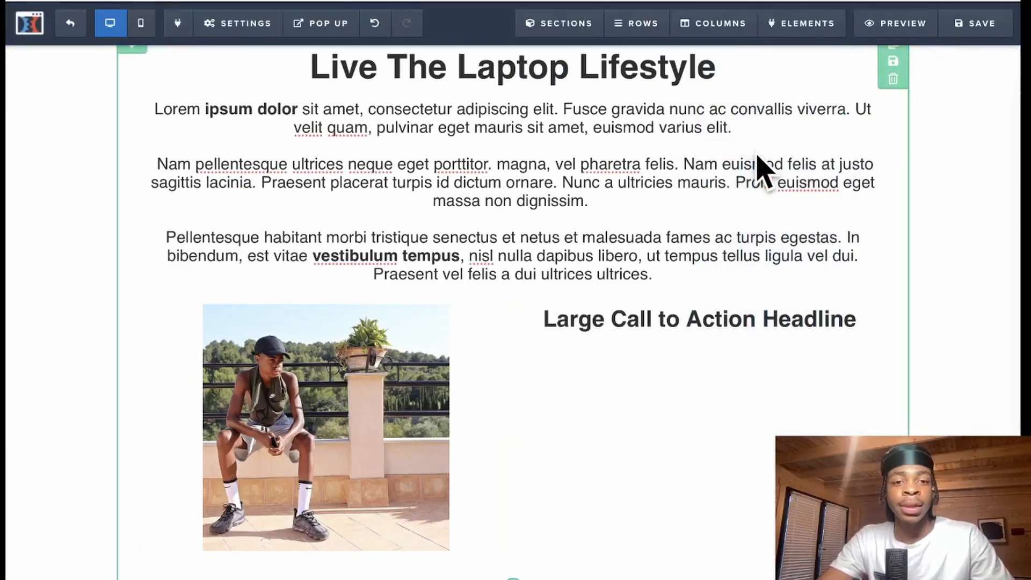
left_click(757, 320)
triple_click(757, 320)
key("BackSpace")
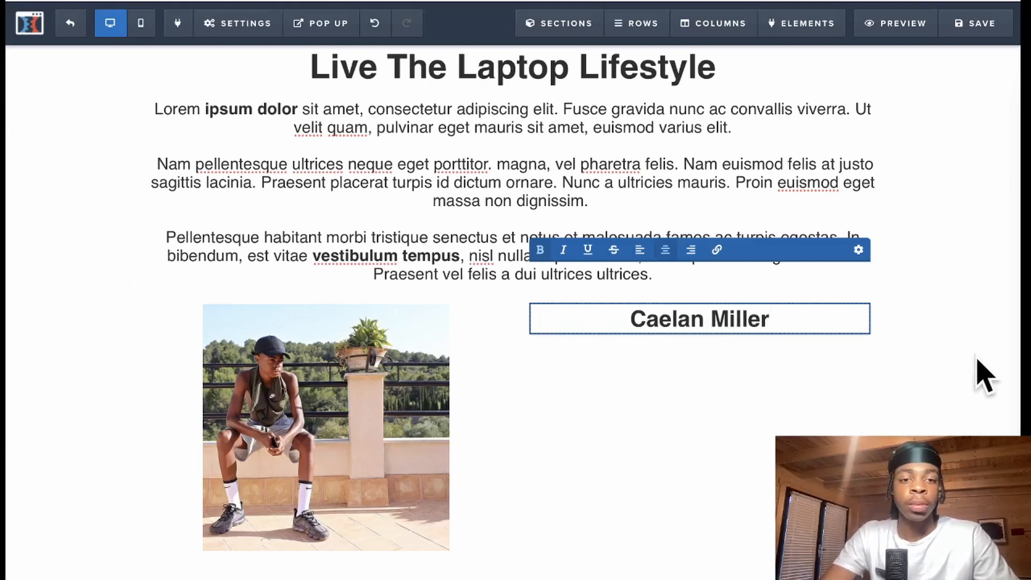
left_click(588, 250)
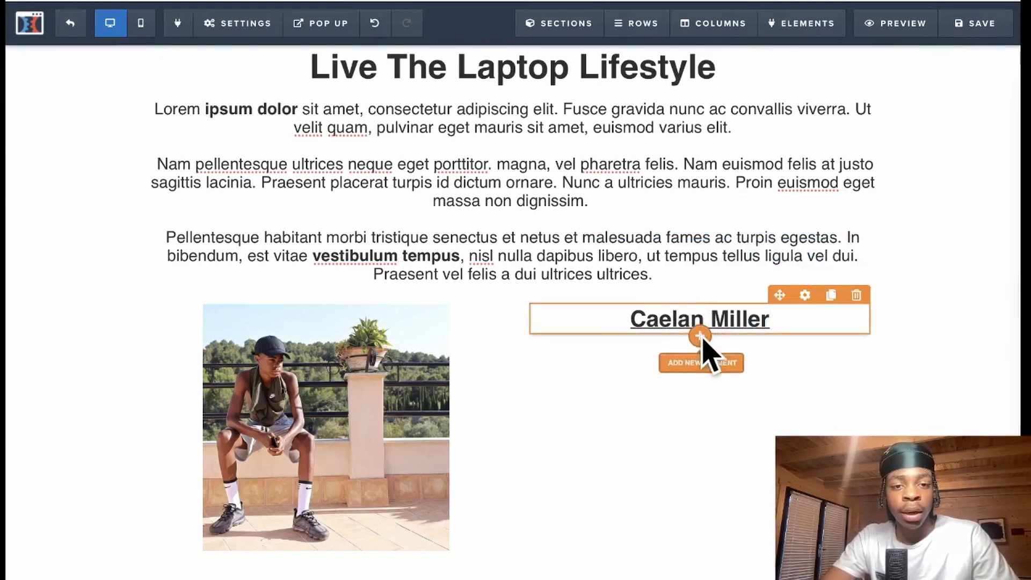
- Add a sub-headline below the name heading and clear its placeholder text
left_click(702, 339)
left_click(863, 159)
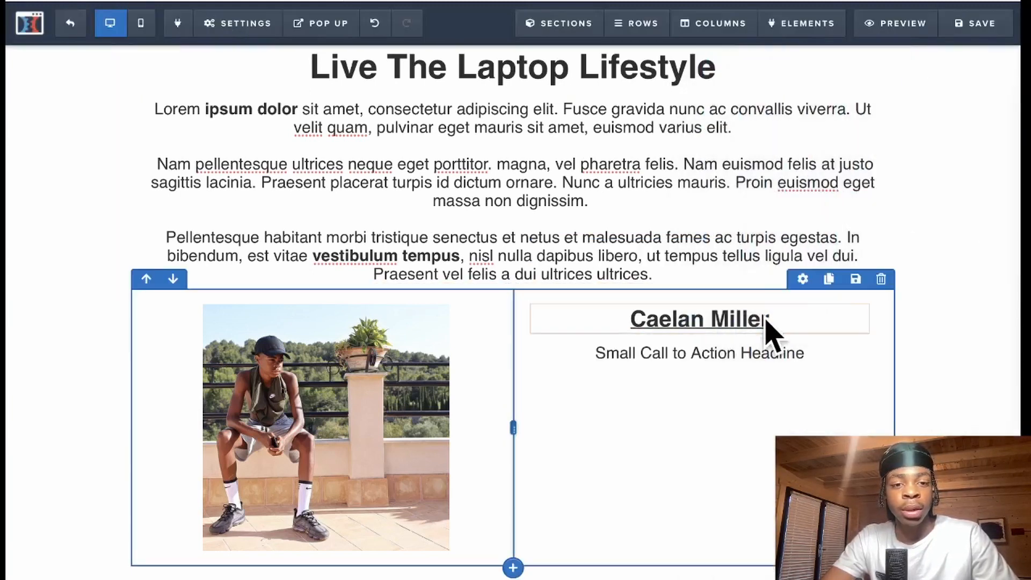
left_click(772, 355)
triple_click(782, 353)
key("BackSpace")
- Paste lorem ipsum and trim it so the paragraph ends at 'ultricies mauris.'
key("ctrl+v")
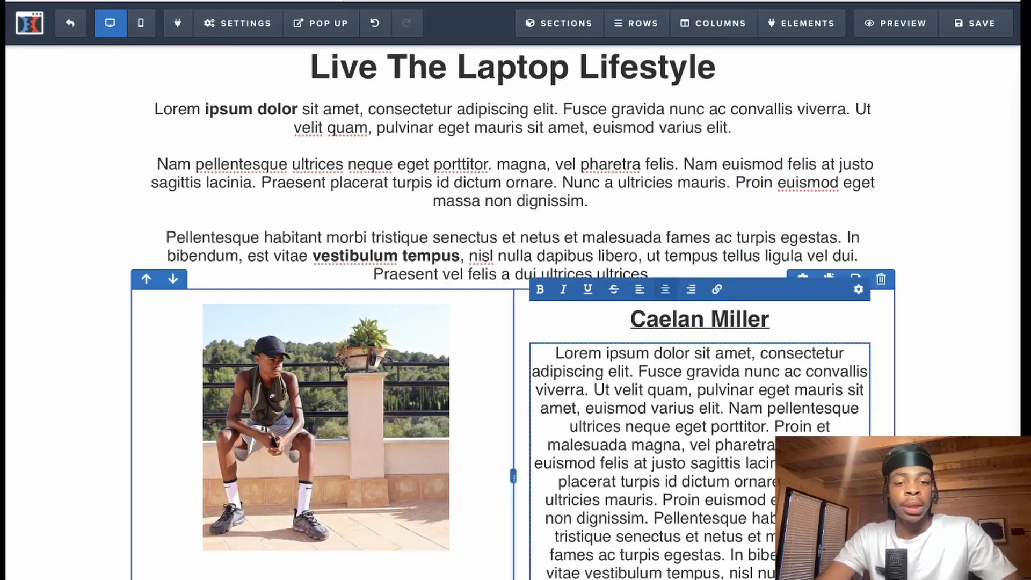
left_click_drag(664, 500, 806, 563)
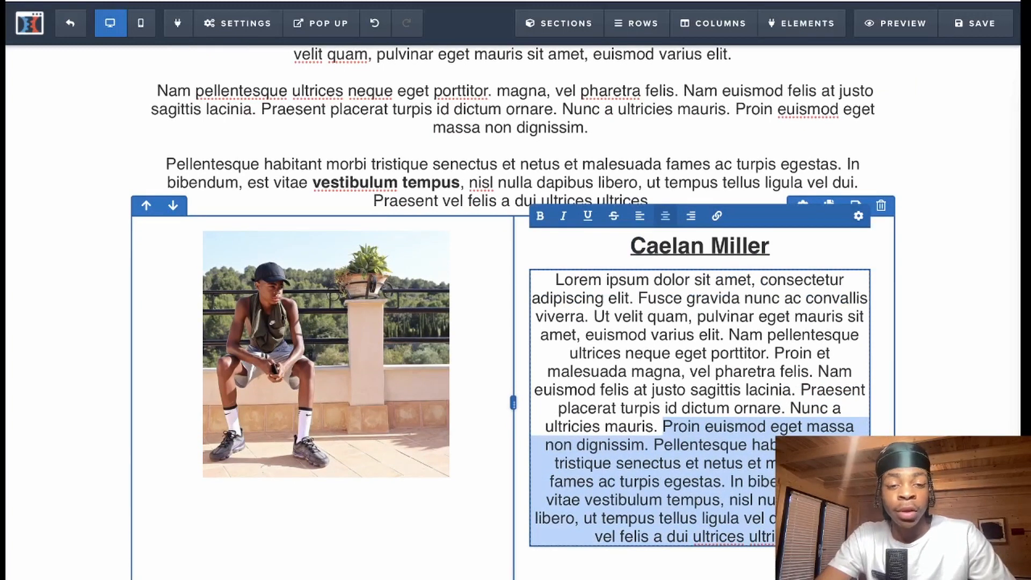
key("BackSpace")
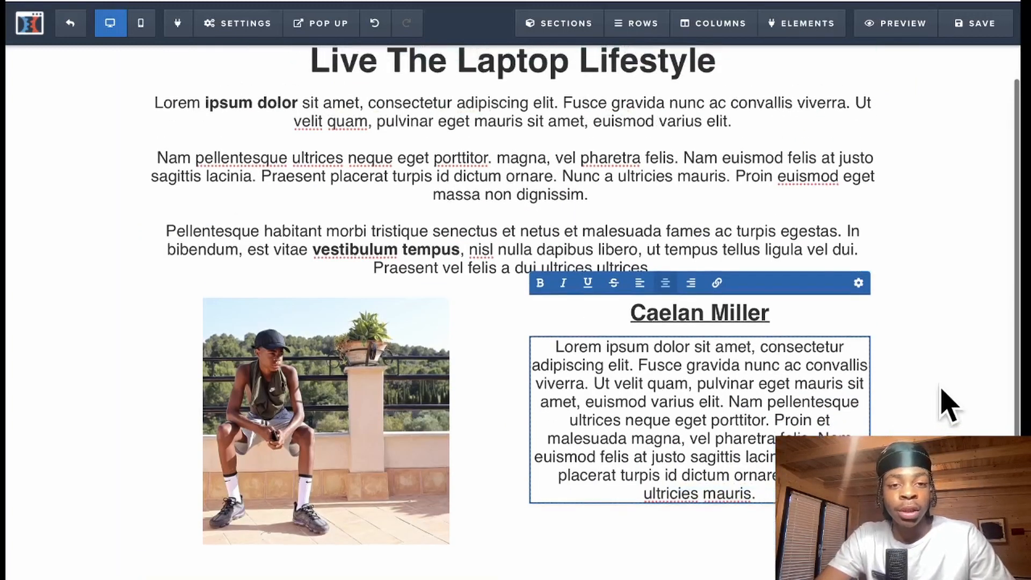
left_click(948, 403)
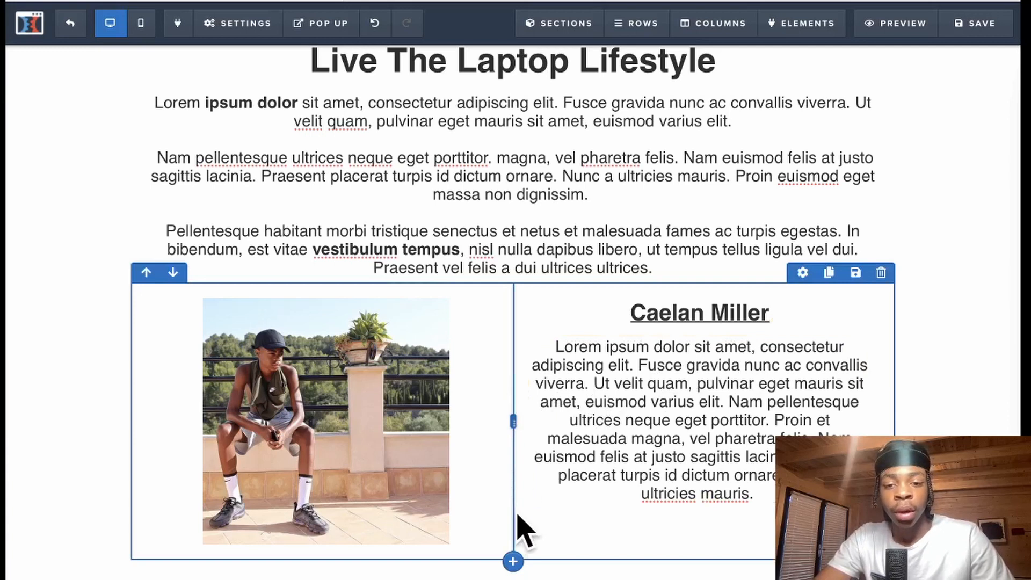
- Add a one-column row below the photo section holding a Click to Sign Up button
left_click(512, 561)
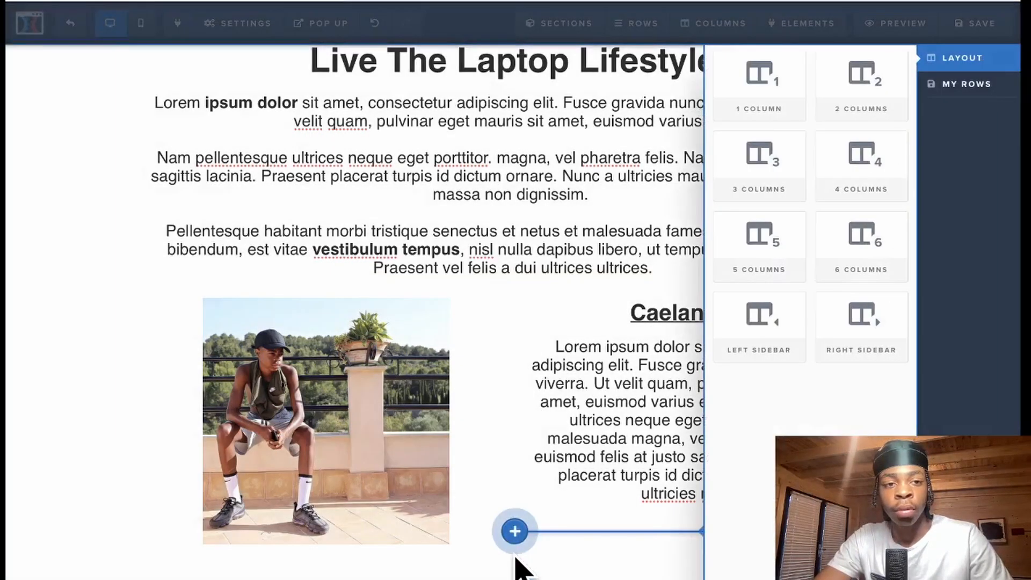
left_click(747, 97)
scroll(934, 446, "down", 1)
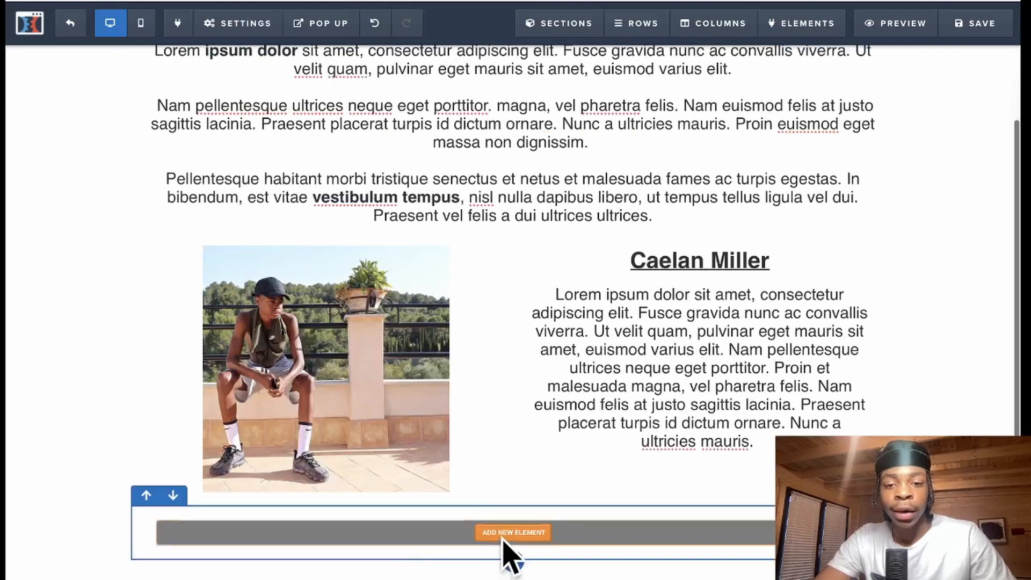
left_click(513, 533)
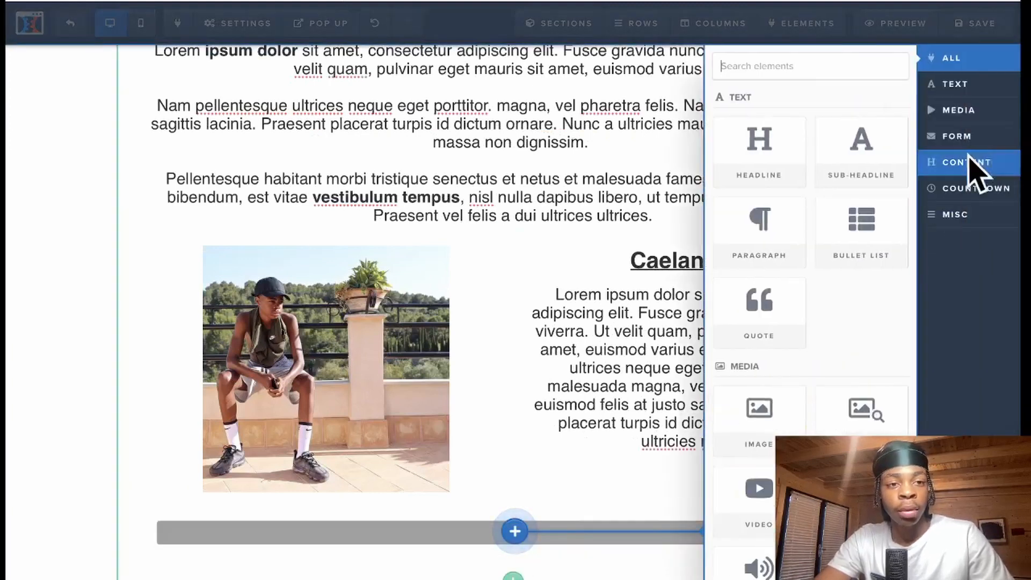
left_click(976, 137)
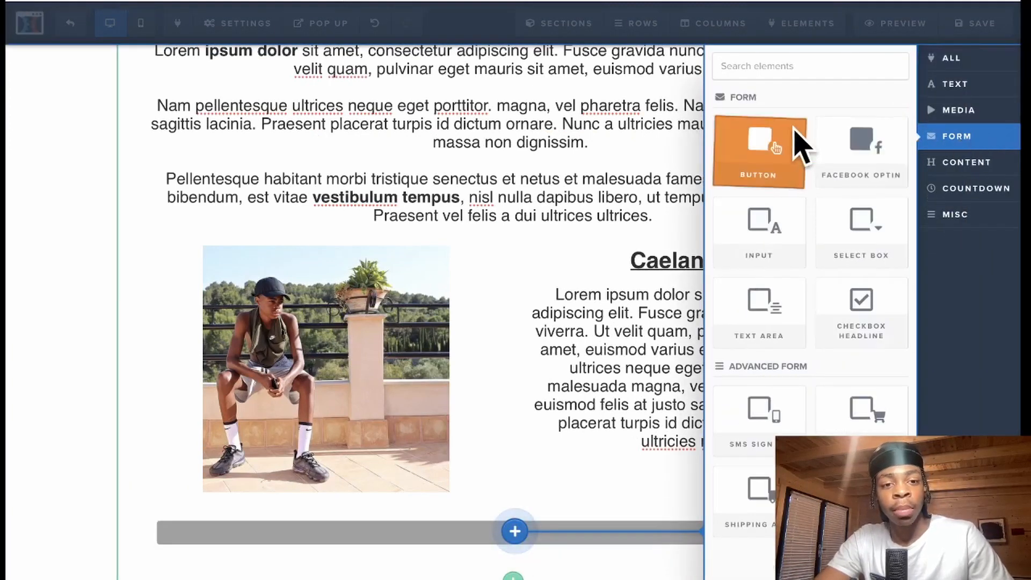
left_click(802, 148)
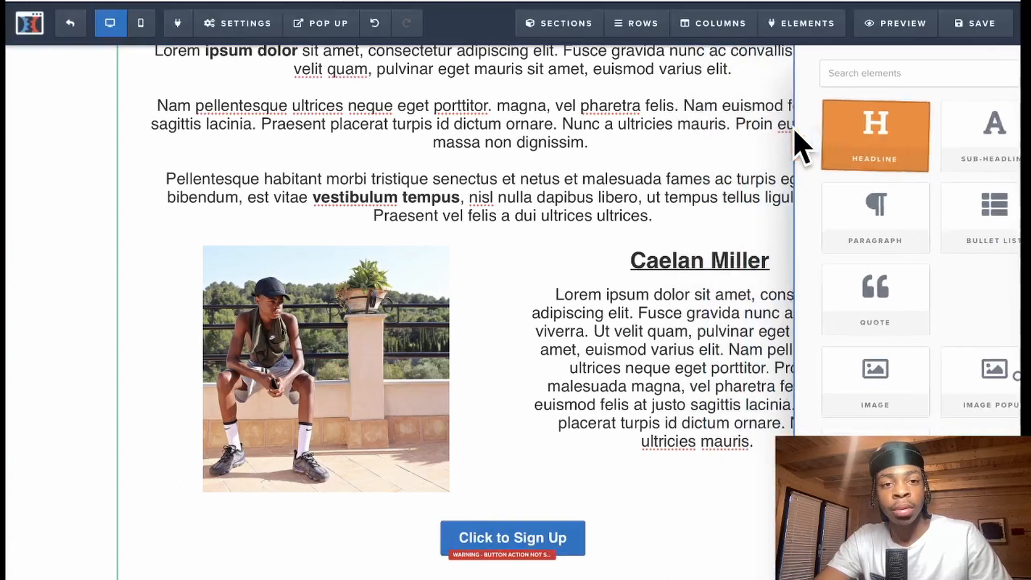
left_click(537, 537)
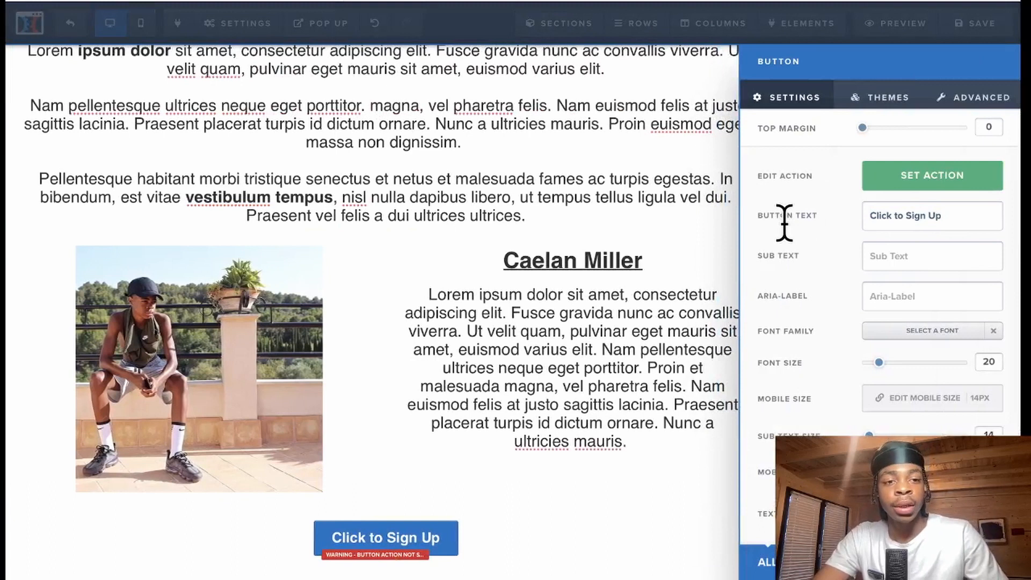
- Change the button text to 'Start Now' with font size 30
left_click_drag(948, 221, 894, 216)
key("BackSpace")
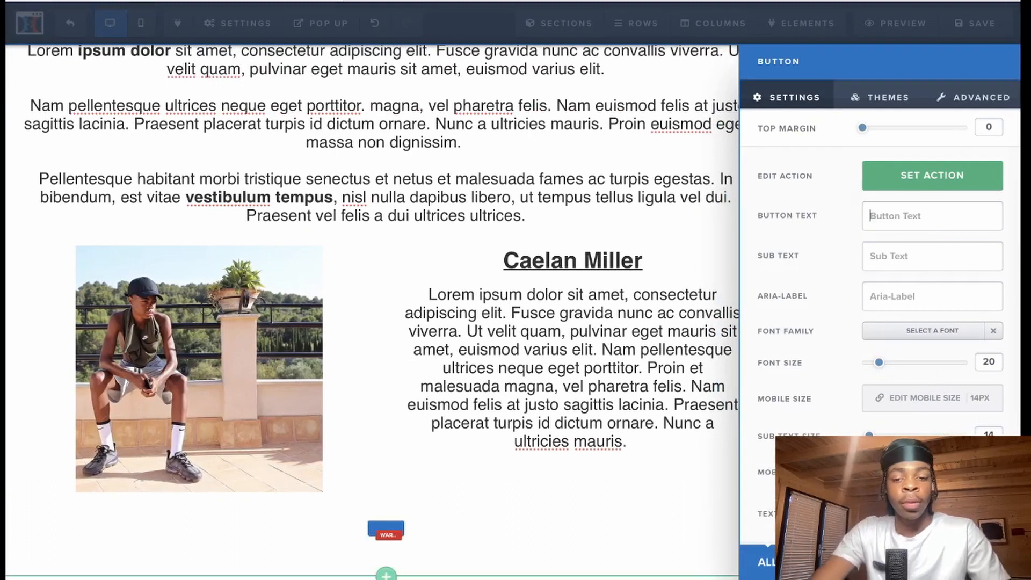
type("Start n")
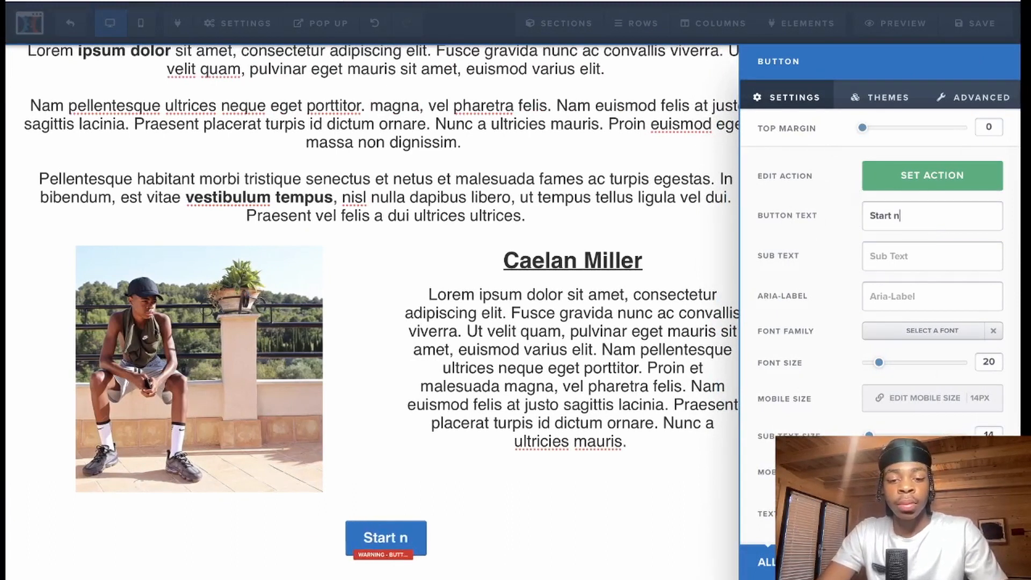
key("BackSpace")
type("Now")
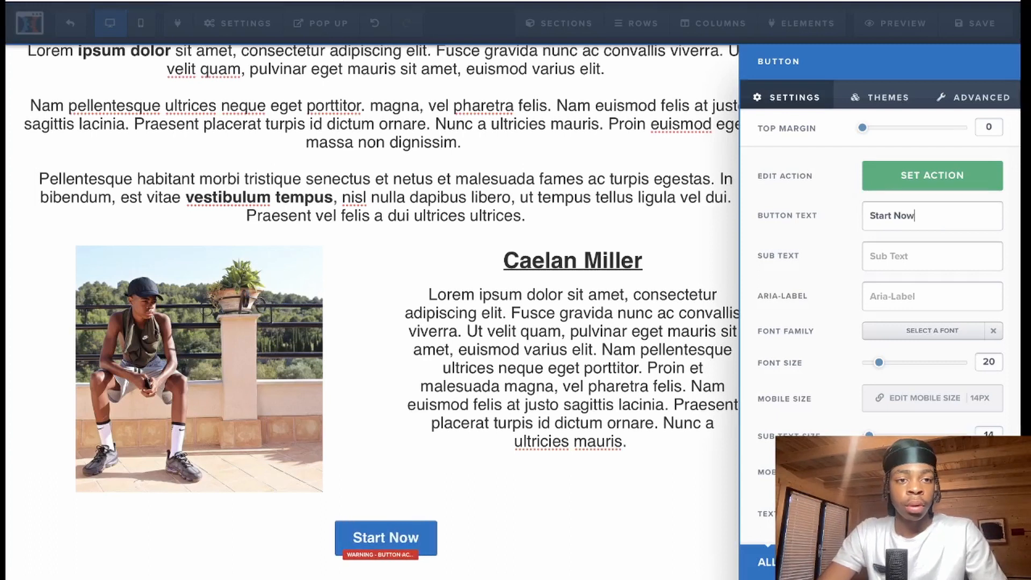
left_click_drag(879, 362, 897, 363)
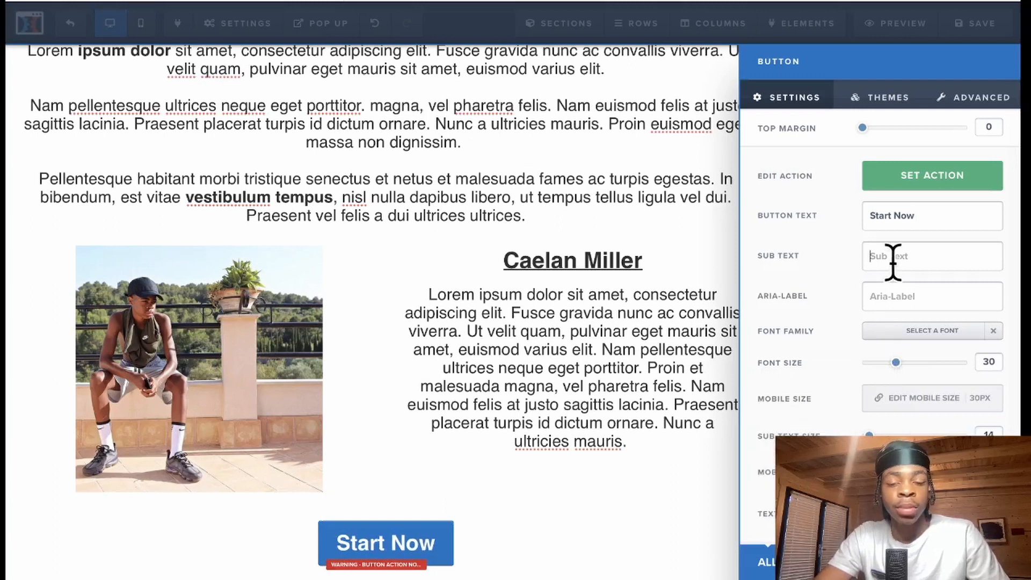
type("asad")
key("BackSpace")
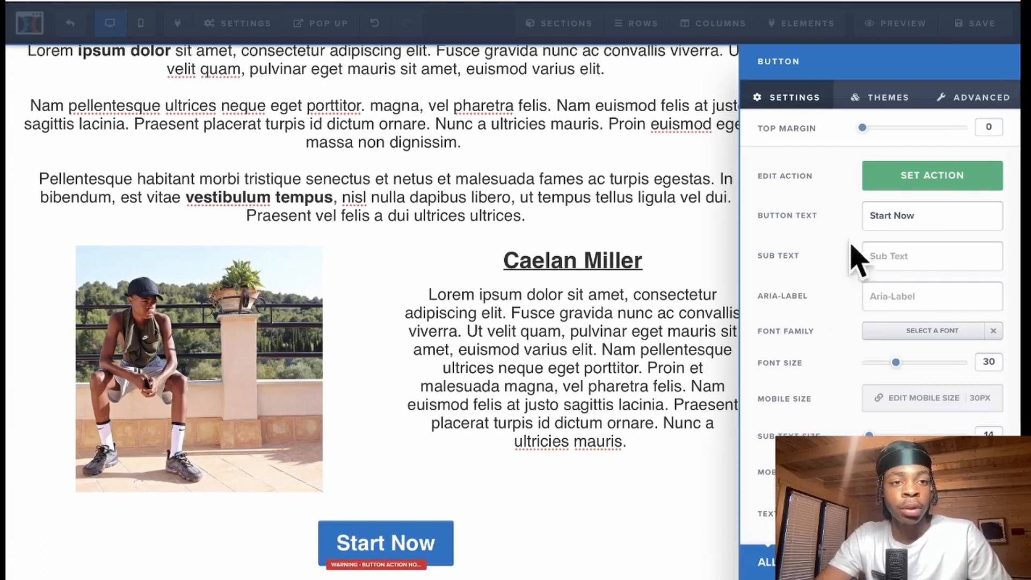
- Add the fas fa-check checkmark icon before the button text
left_click(971, 97)
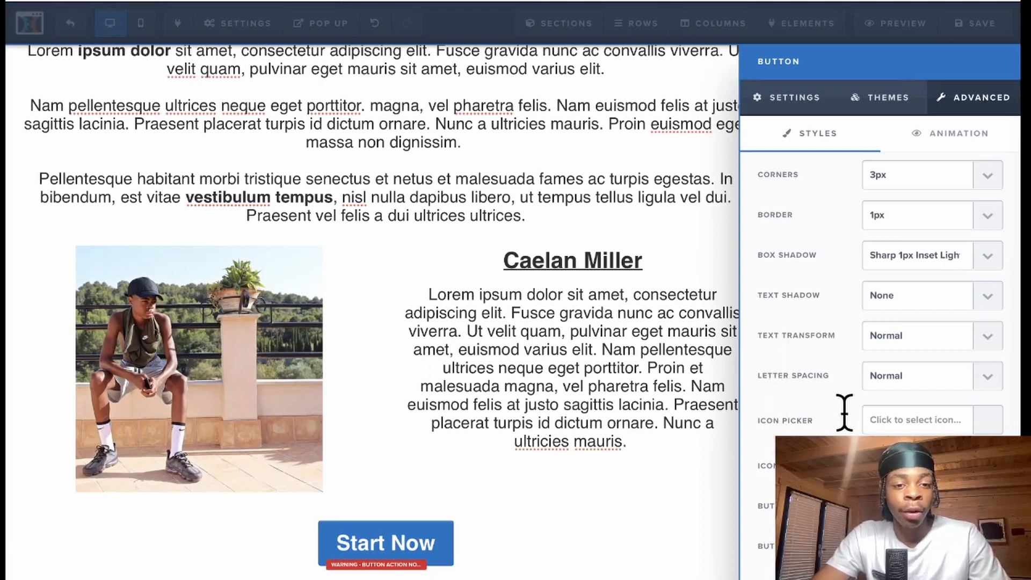
left_click(988, 423)
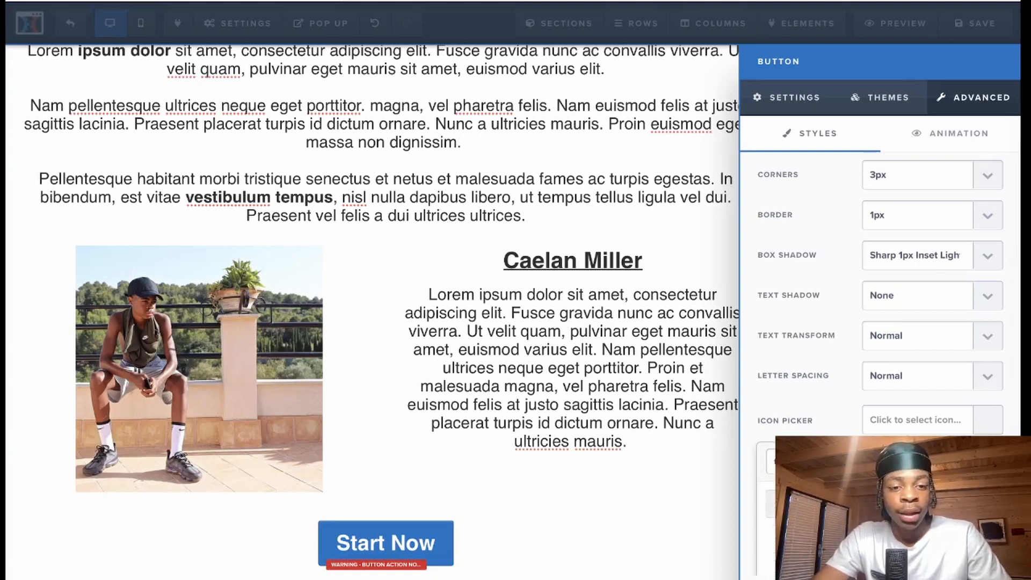
left_click(779, 503)
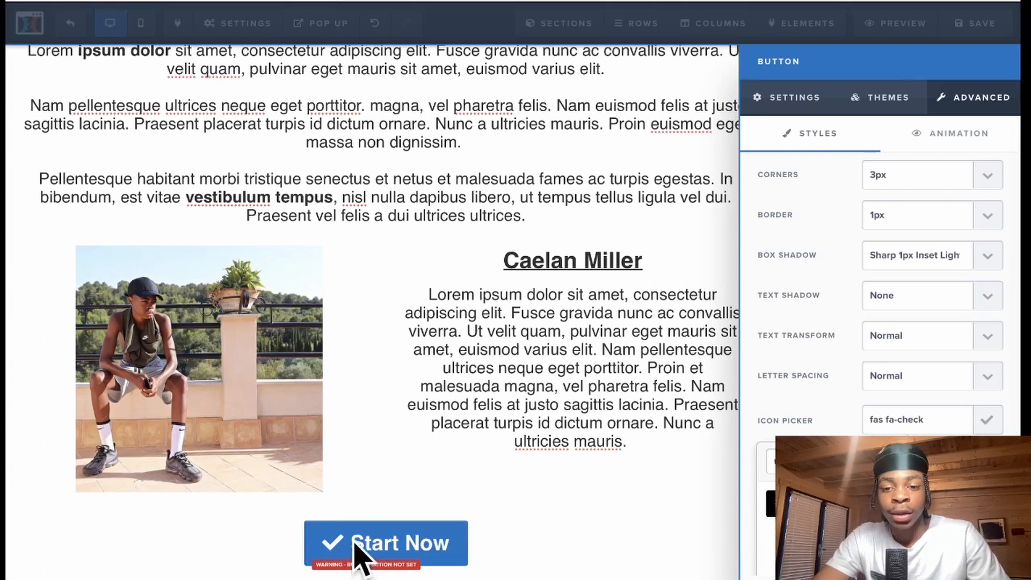
left_click(449, 545)
left_click(806, 510)
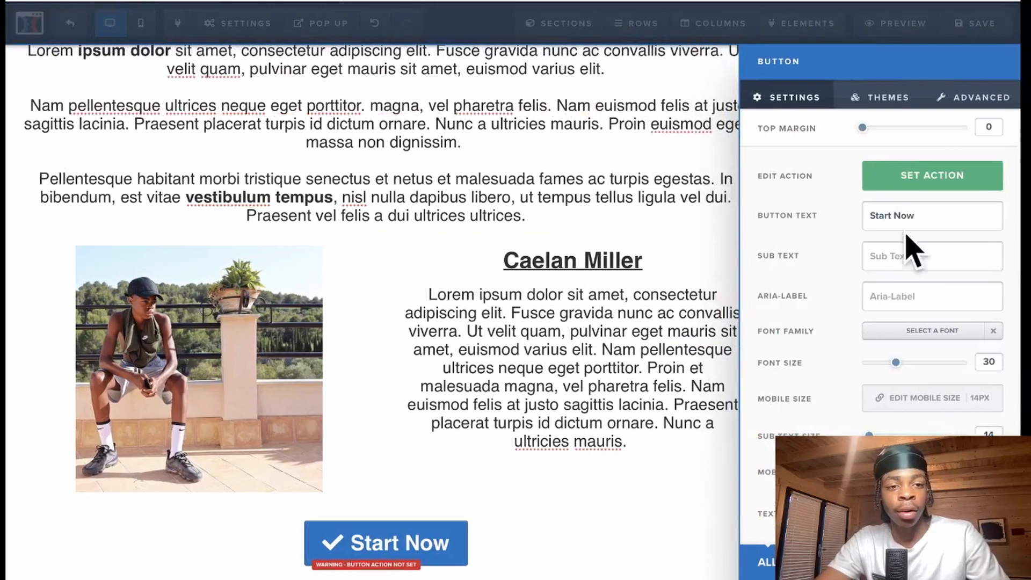
- Make the button background green and set its width to Fill Width
scroll(845, 322, "down", 1)
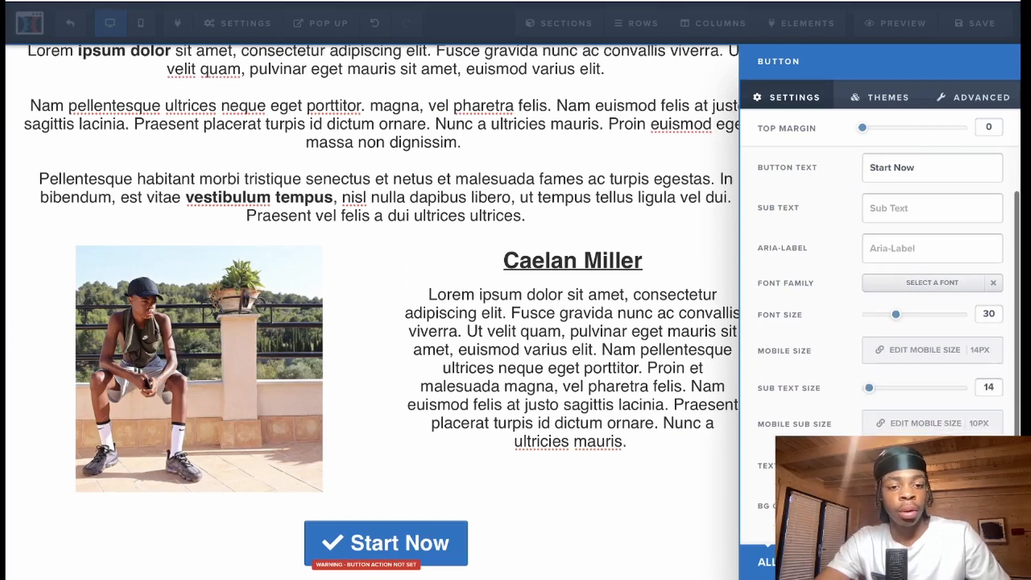
left_click(931, 506)
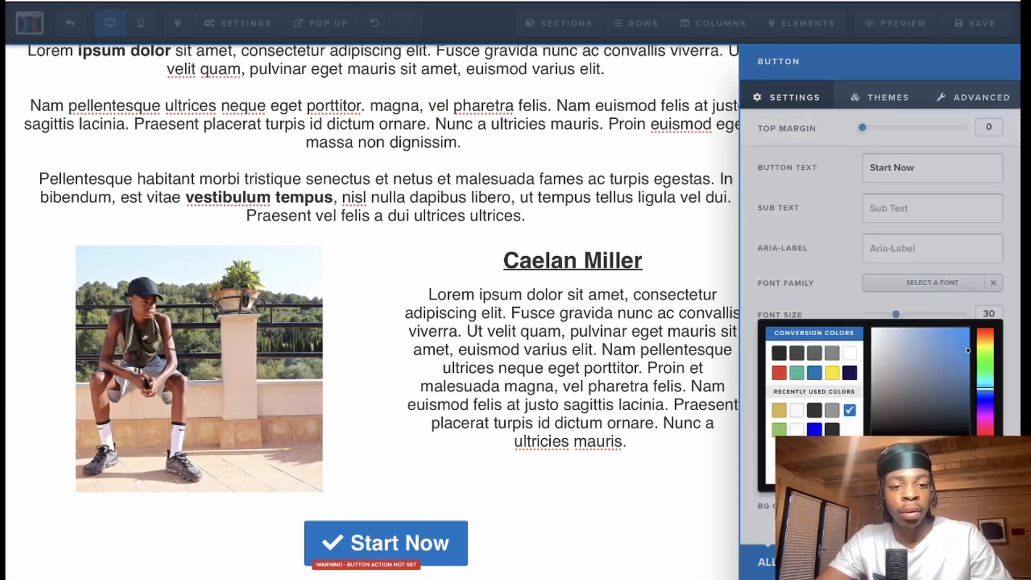
left_click(780, 430)
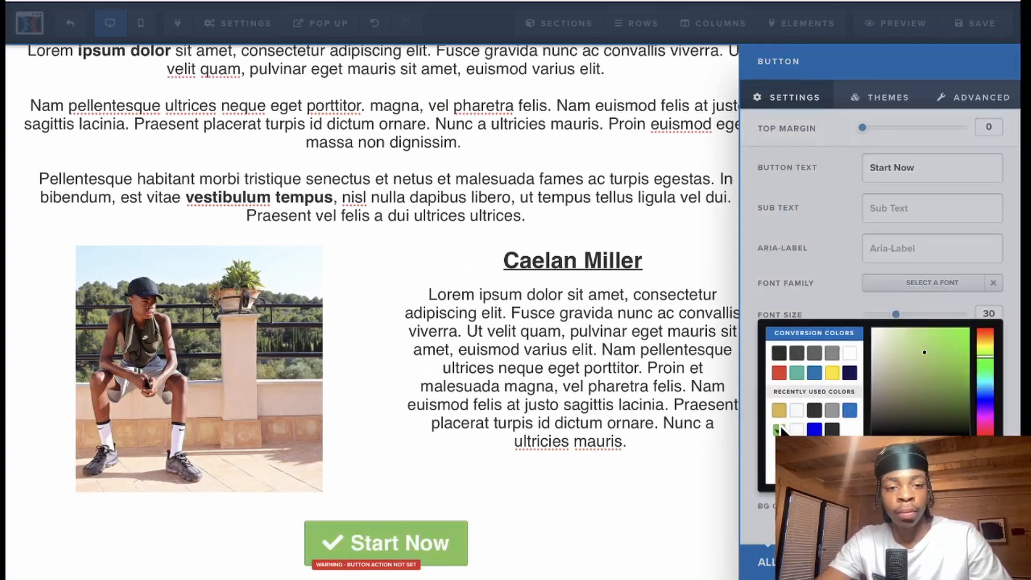
left_click(815, 303)
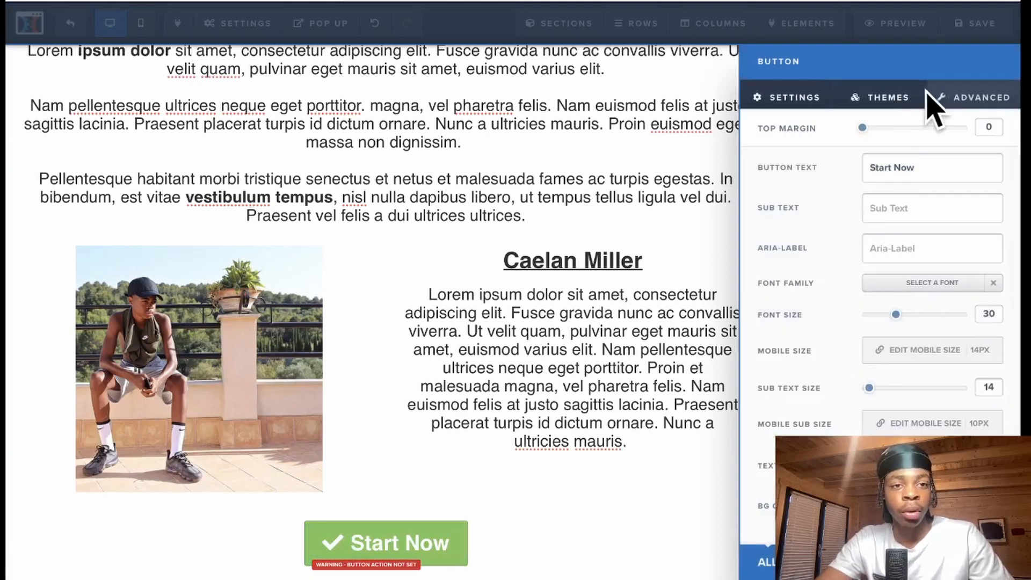
left_click(960, 119)
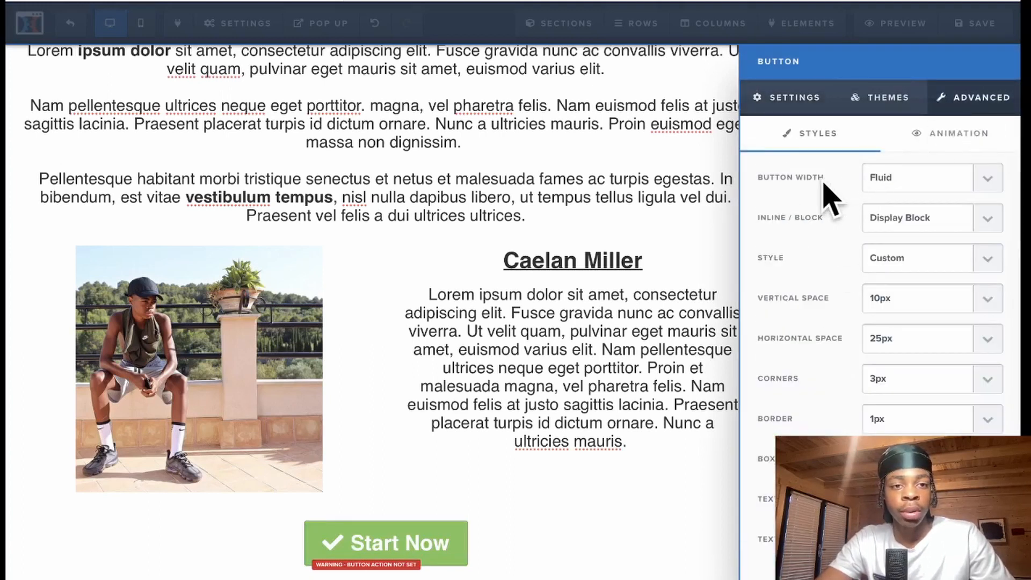
left_click(974, 188)
left_click(959, 184)
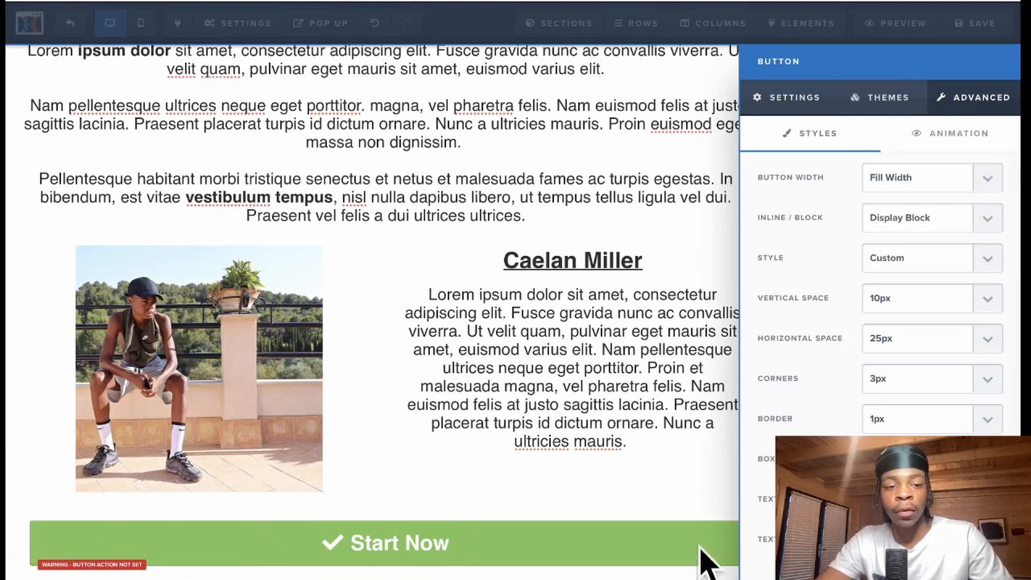
- Try several preset button themes, ending on the flat theme
left_click(886, 102)
left_click(875, 387)
left_click(877, 344)
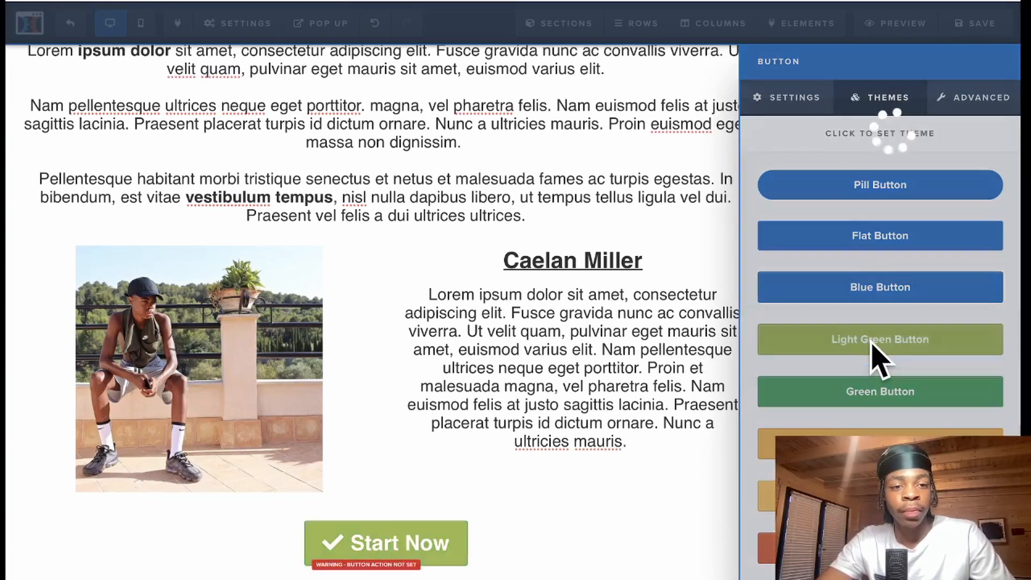
left_click(876, 292)
left_click(875, 496)
left_click(875, 239)
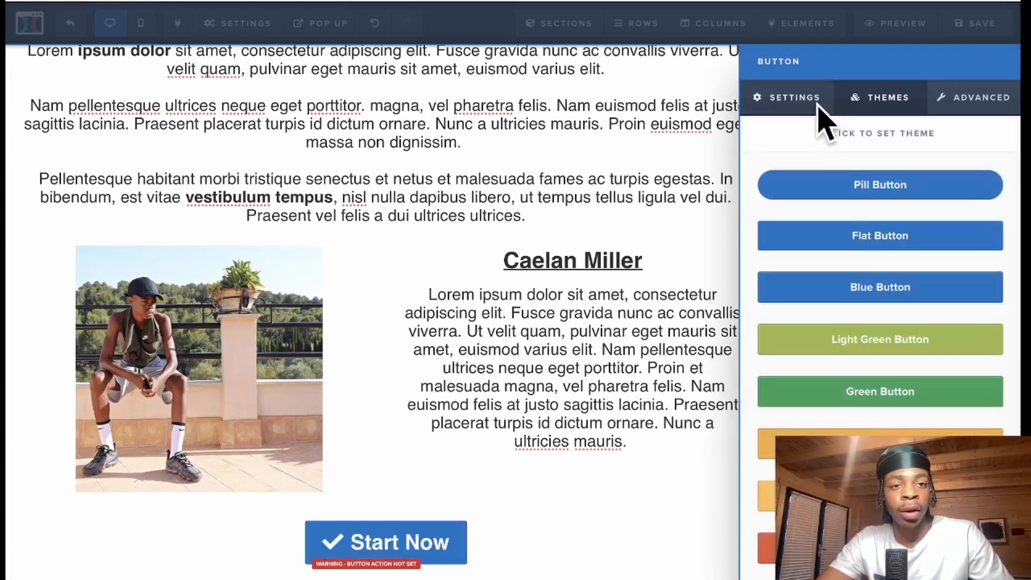
- Reapply the green background and full-width setting to the Start Now button
left_click(808, 100)
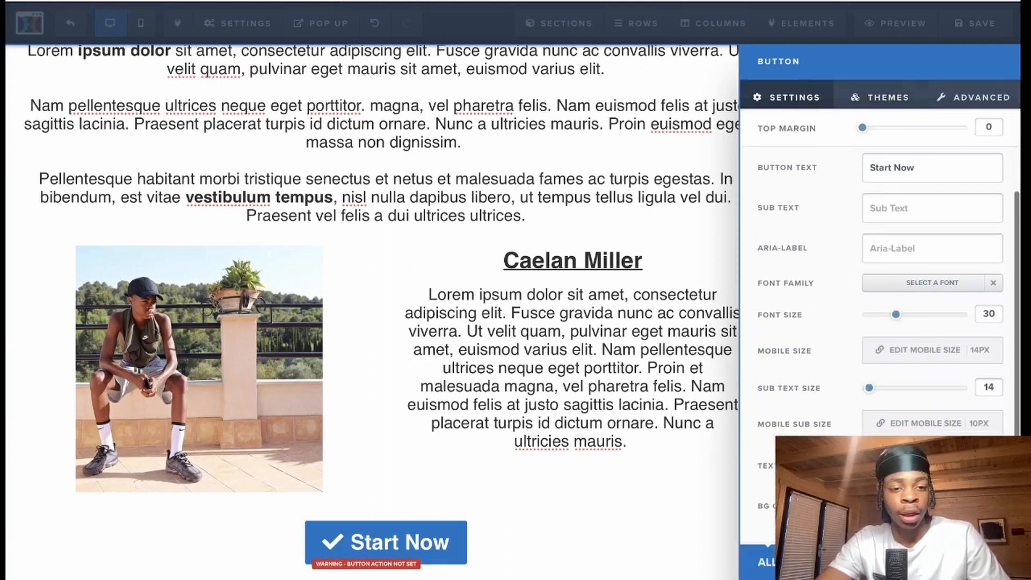
left_click(932, 505)
left_click(845, 430)
left_click(701, 535)
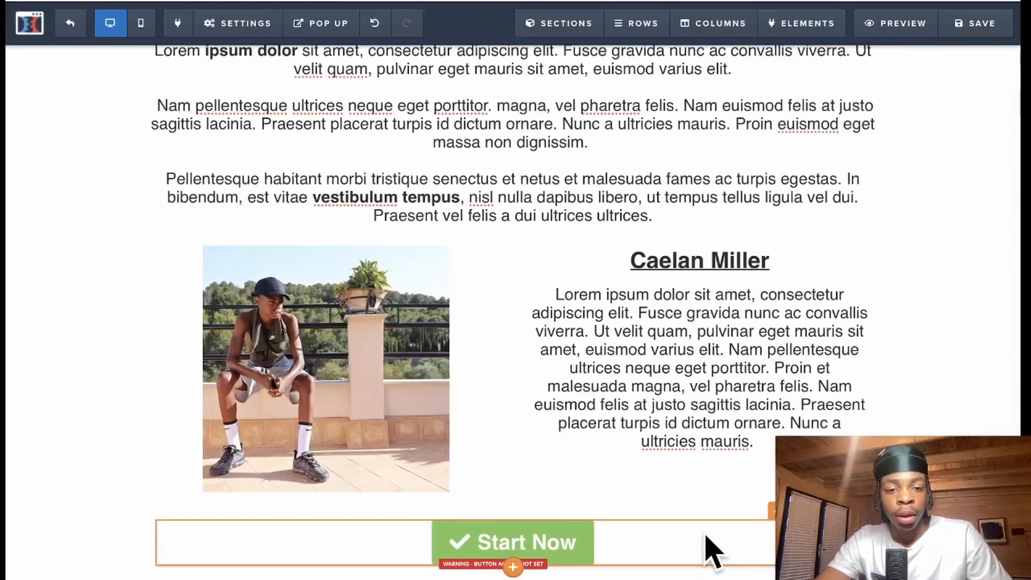
left_click(703, 548)
left_click(967, 97)
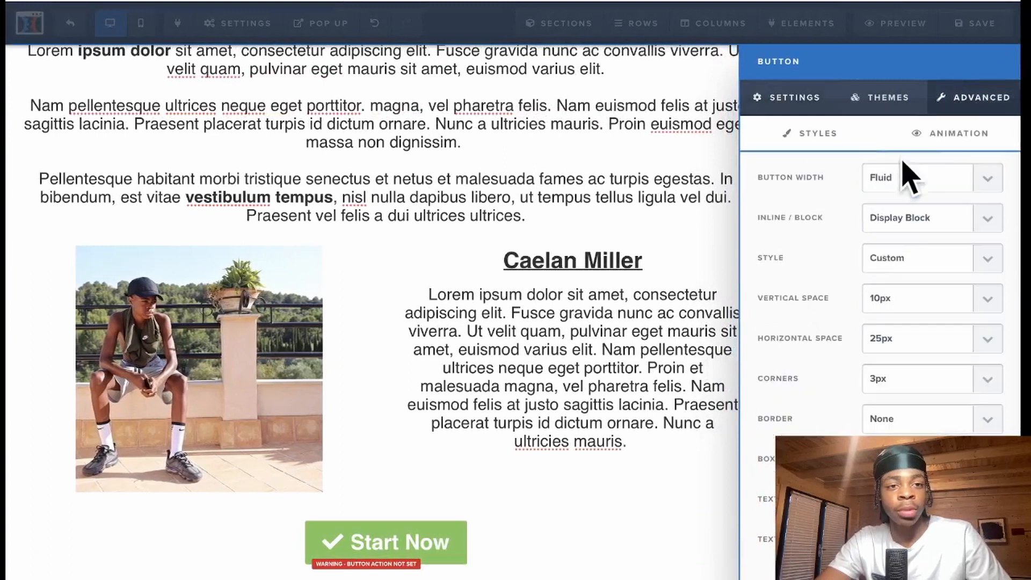
left_click(912, 177)
left_click(893, 191)
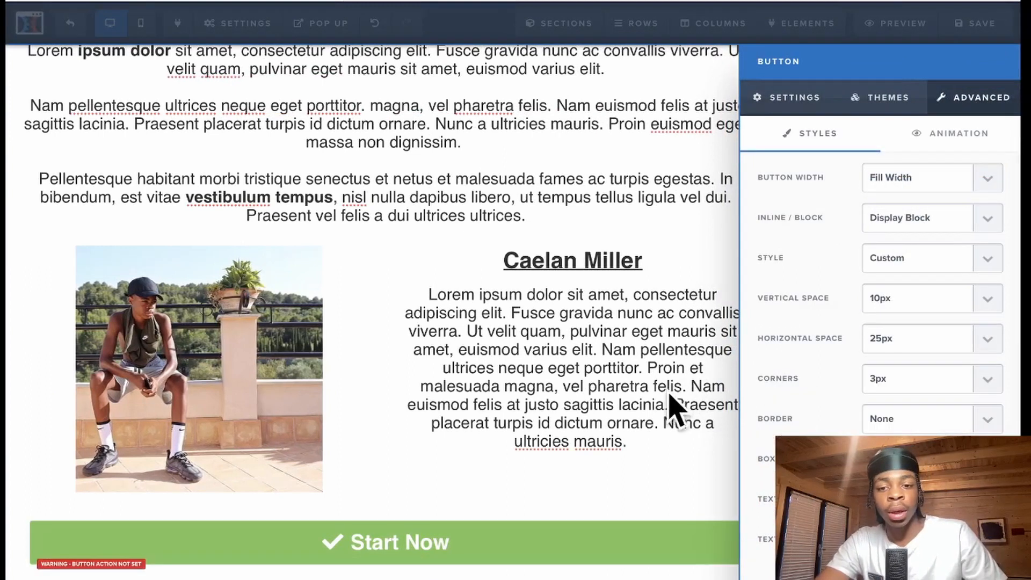
left_click(672, 400)
- Set the Start Now button's action to Open the Pop Up
scroll(539, 553, "down", 1)
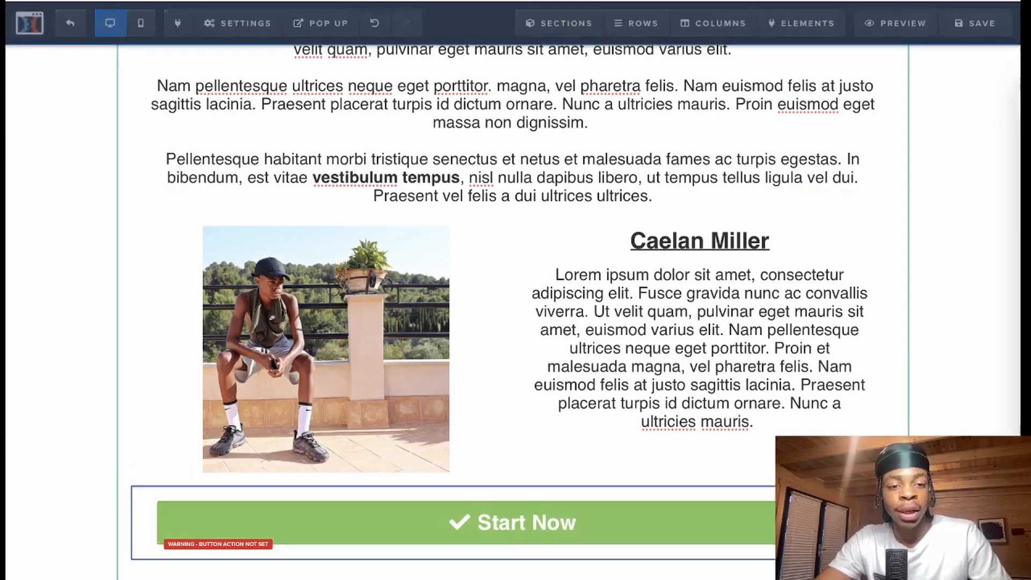
left_click(804, 492)
left_click(900, 181)
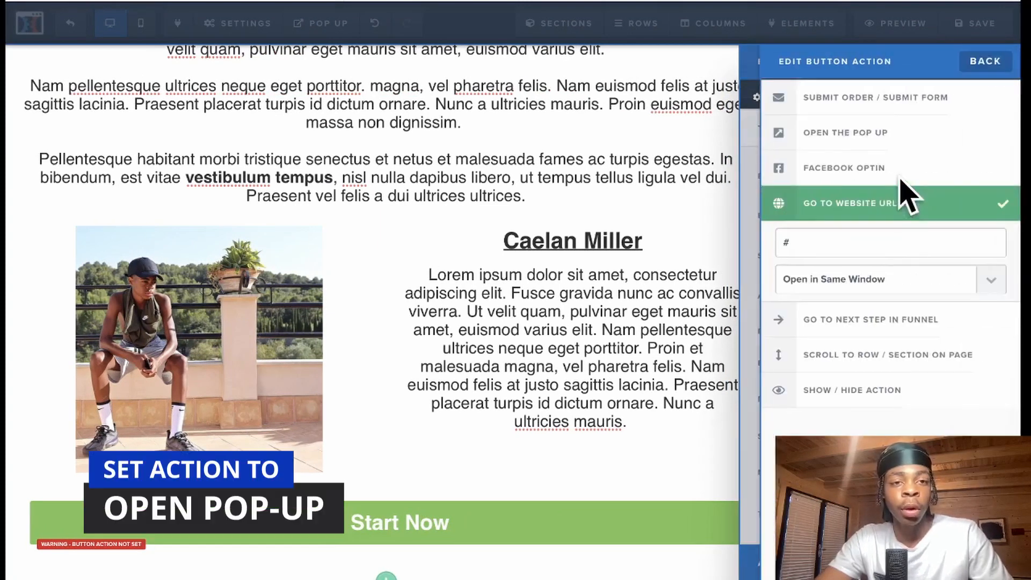
left_click(865, 121)
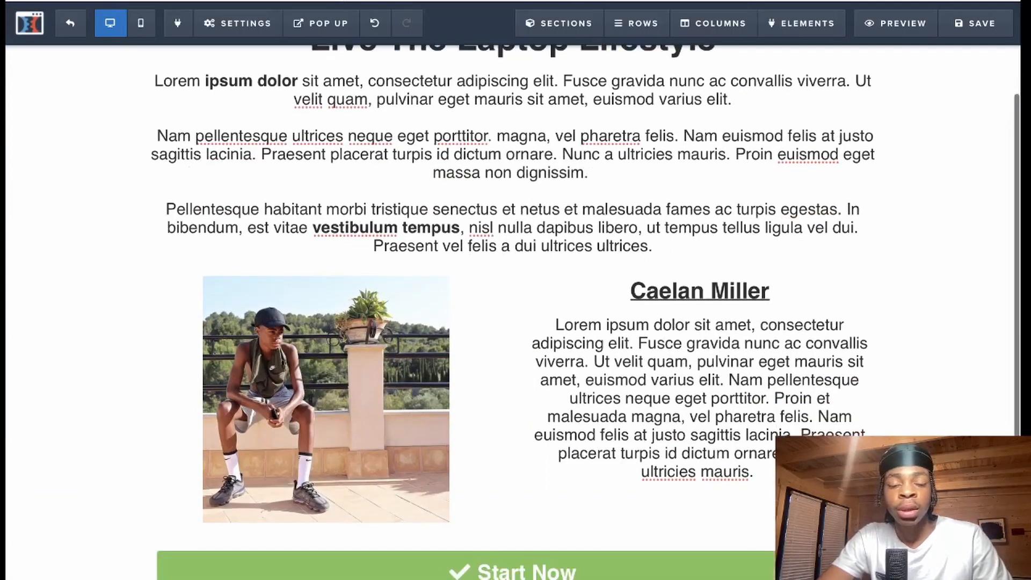
scroll(448, 536, "down", 1)
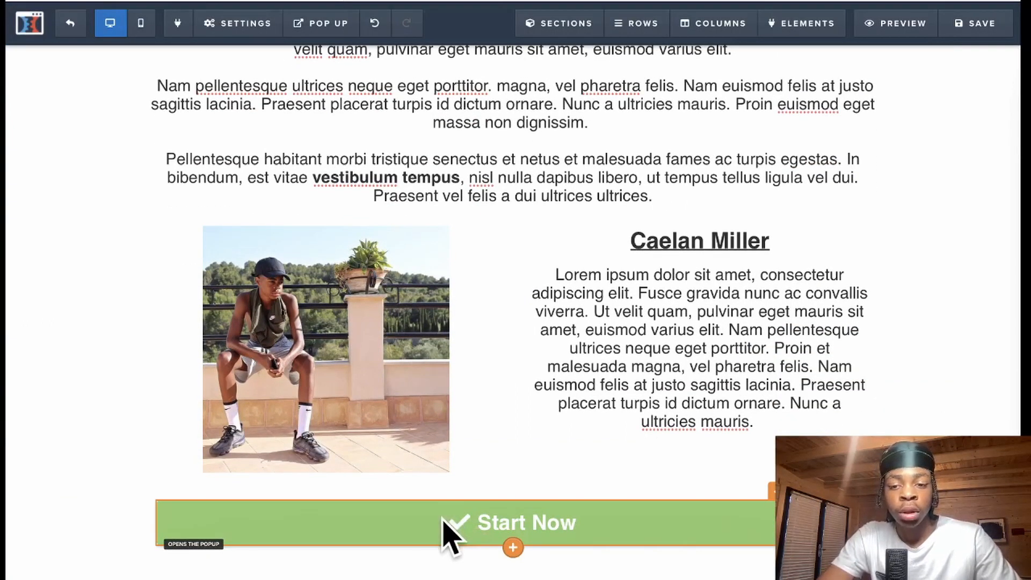
- Show the pop-up and add a one-column row with a Headline element
scroll(434, 236, "up", 2)
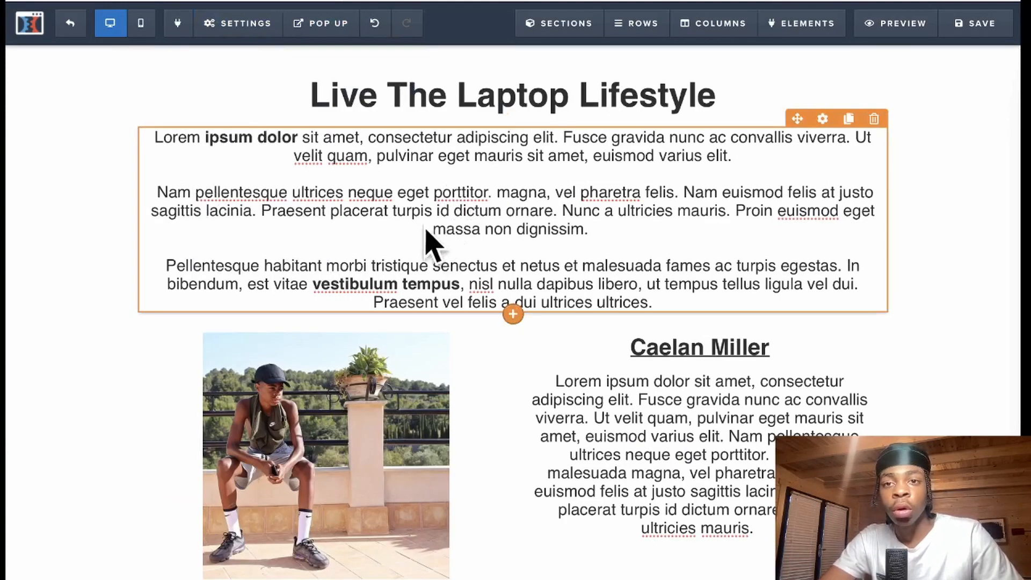
mouse_move(333, 28)
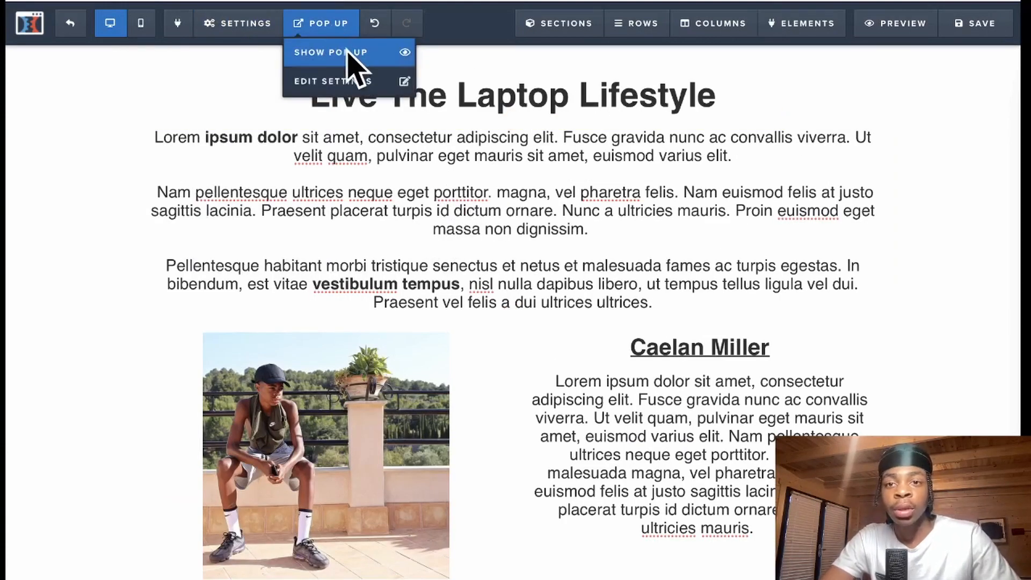
left_click(348, 52)
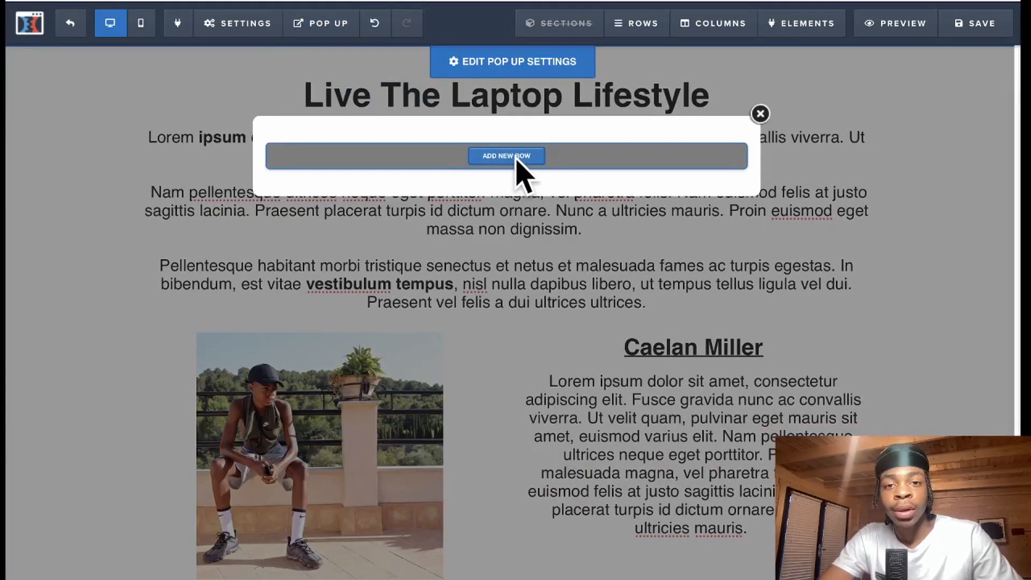
left_click(514, 157)
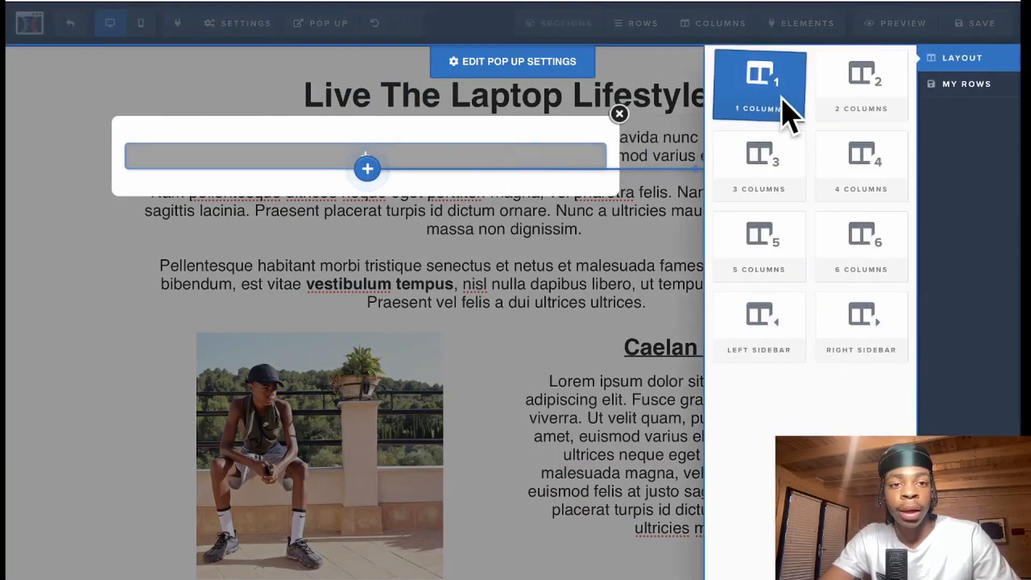
left_click(783, 102)
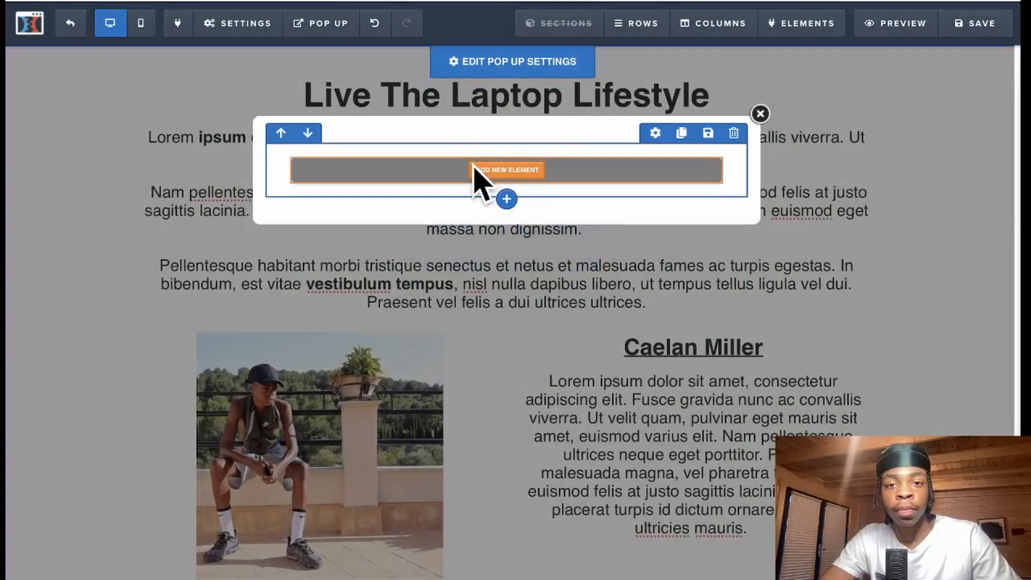
left_click(500, 174)
left_click(738, 163)
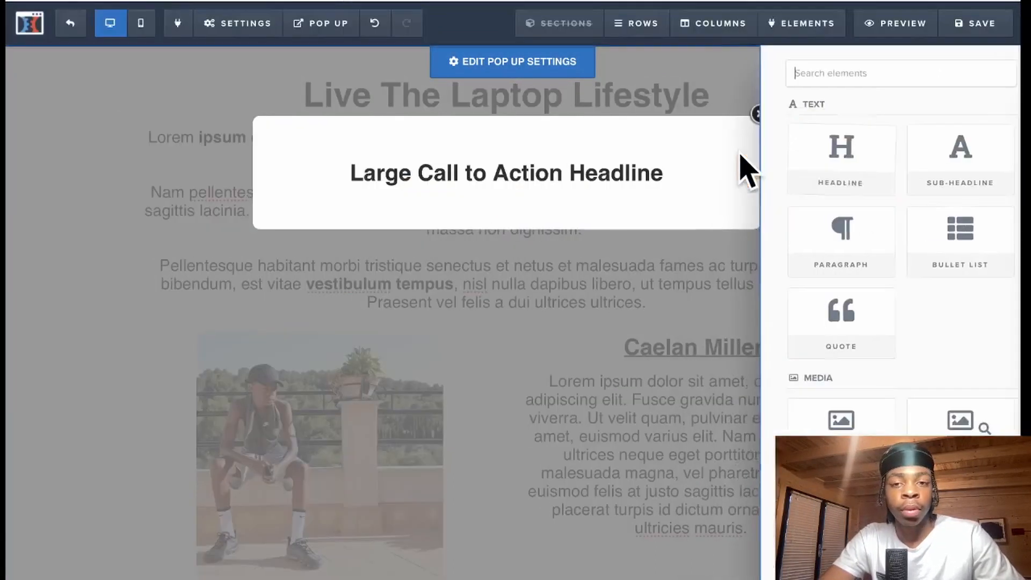
- Change the headline to 'One More Step! Please Enter Your Information To Gain Full Access'
double_click(589, 167)
triple_click(591, 161)
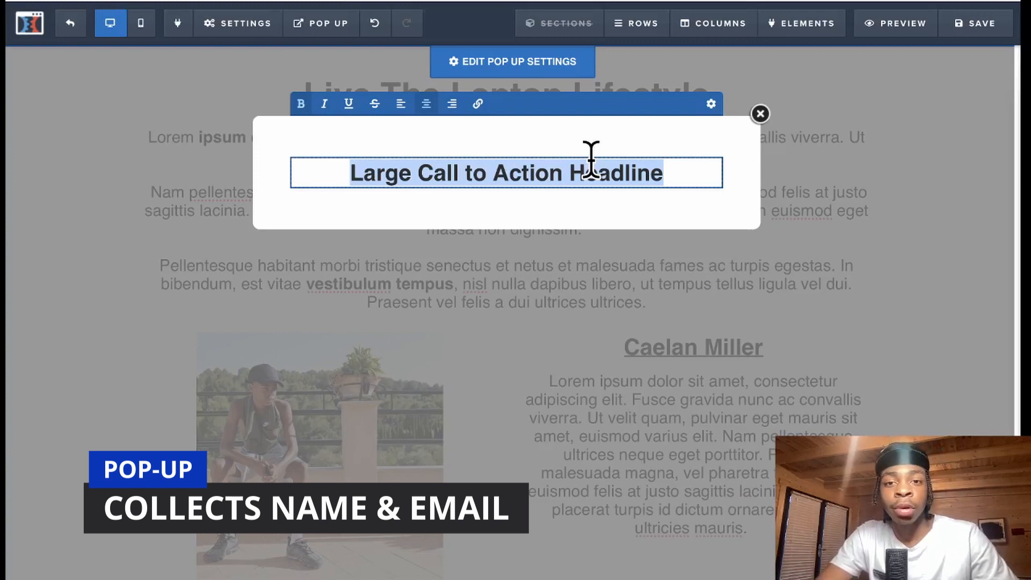
key("BackSpace")
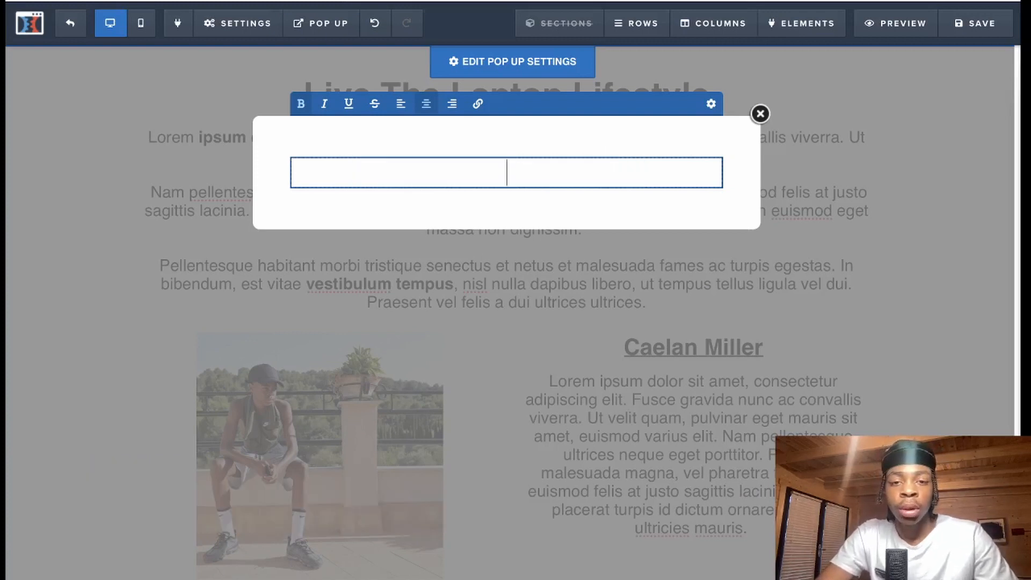
type("One More St")
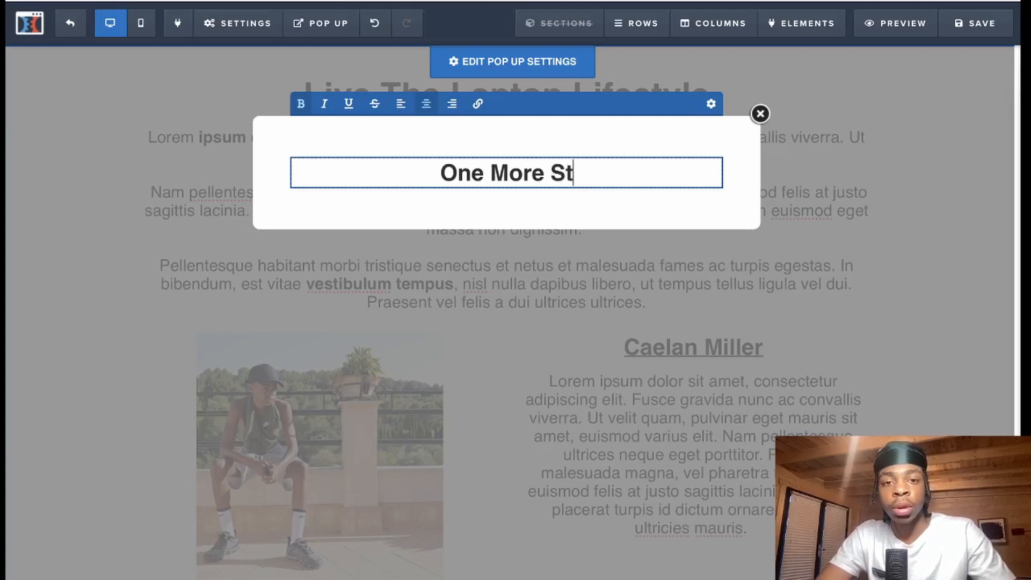
type("ep!")
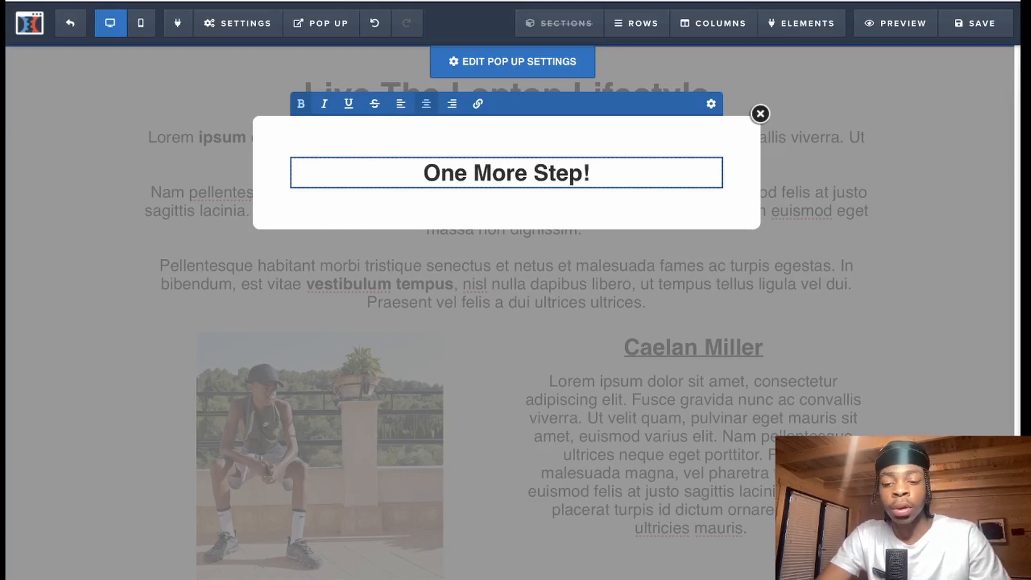
type(" Please EN")
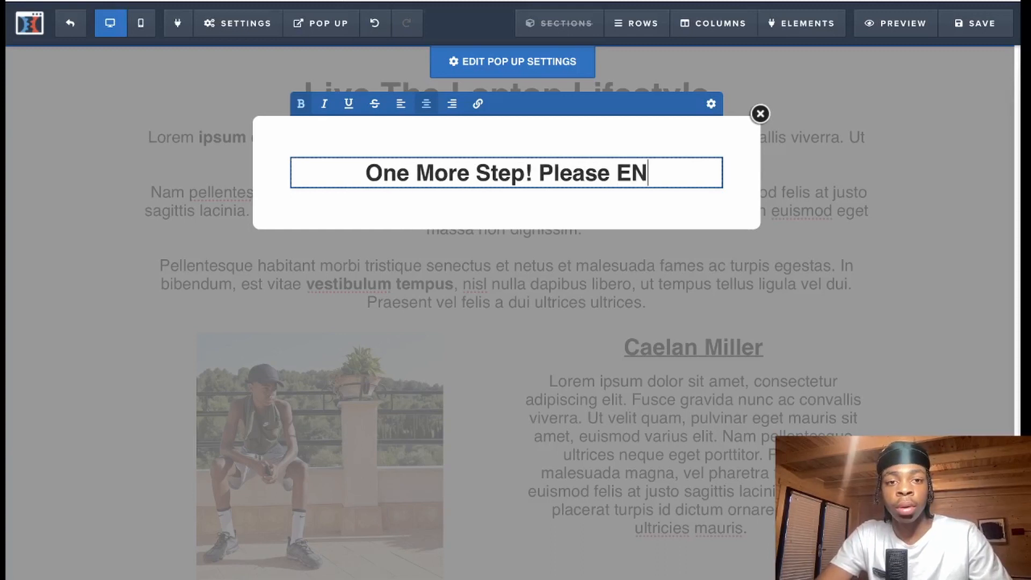
key("BackSpace")
type("nt")
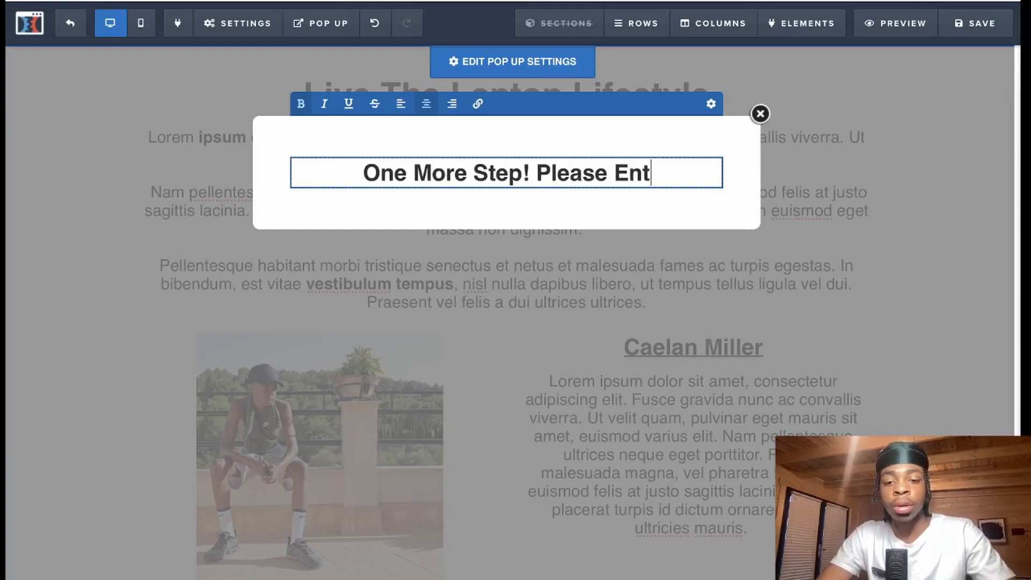
type("er Your ")
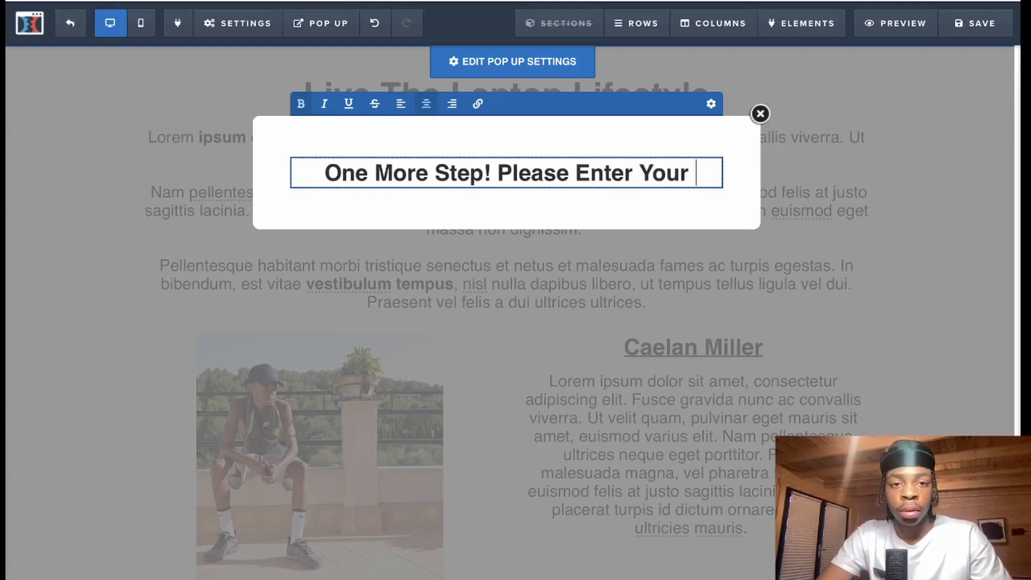
type("Information For")
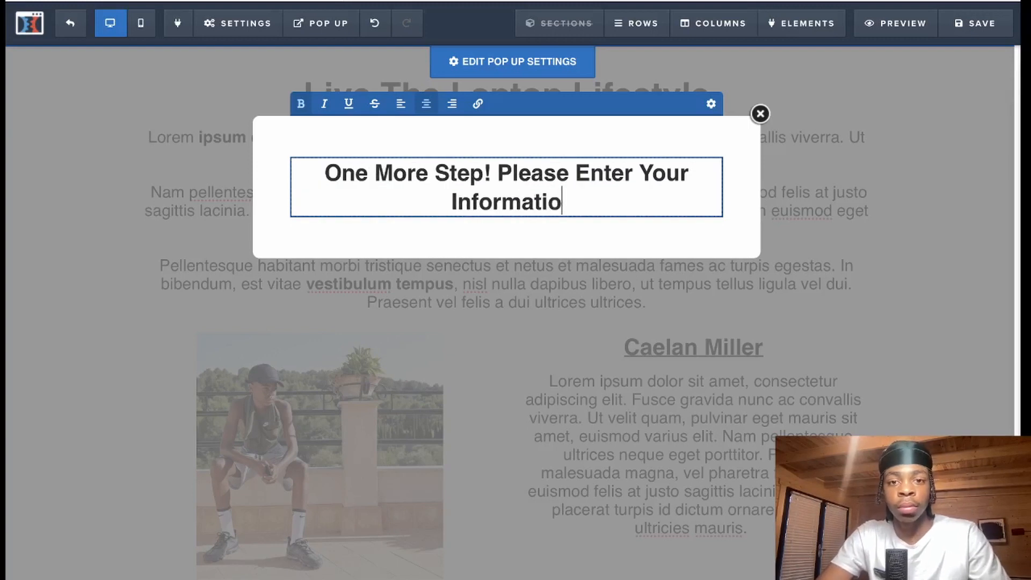
key("BackSpace")
key("BackSpace")
key("BackSpace")
type("To Ga")
type("io")
key("BackSpace")
type("n Full ")
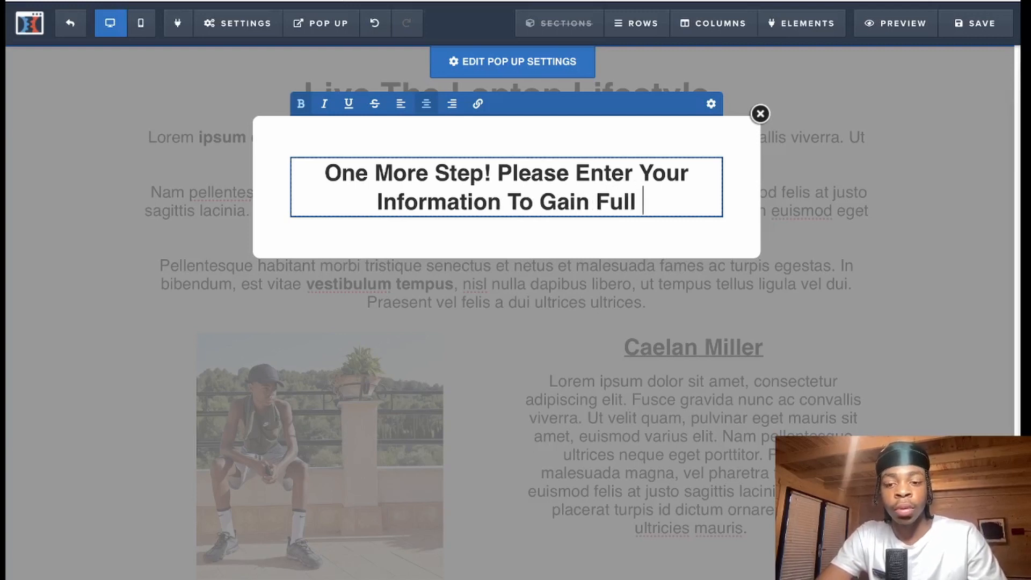
type("a")
key("BackSpace")
type("Access")
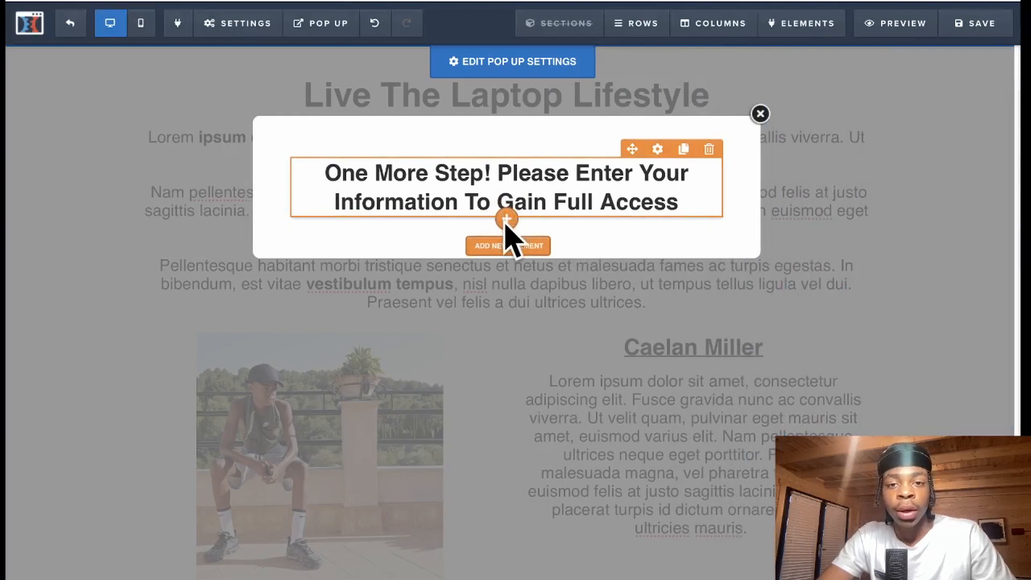
- Add two input fields under the headline, removing the gap above the second
left_click(508, 243)
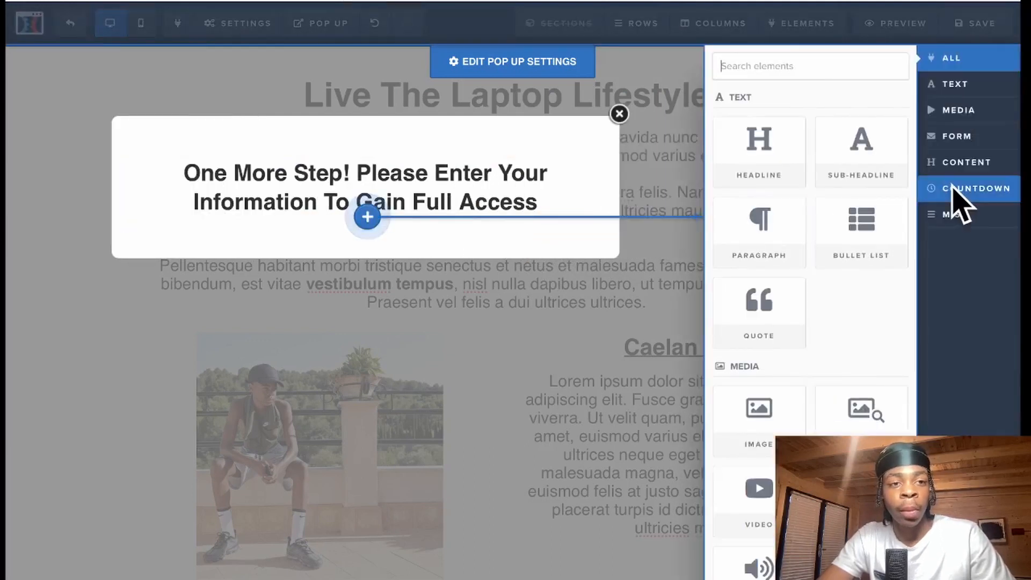
left_click(966, 138)
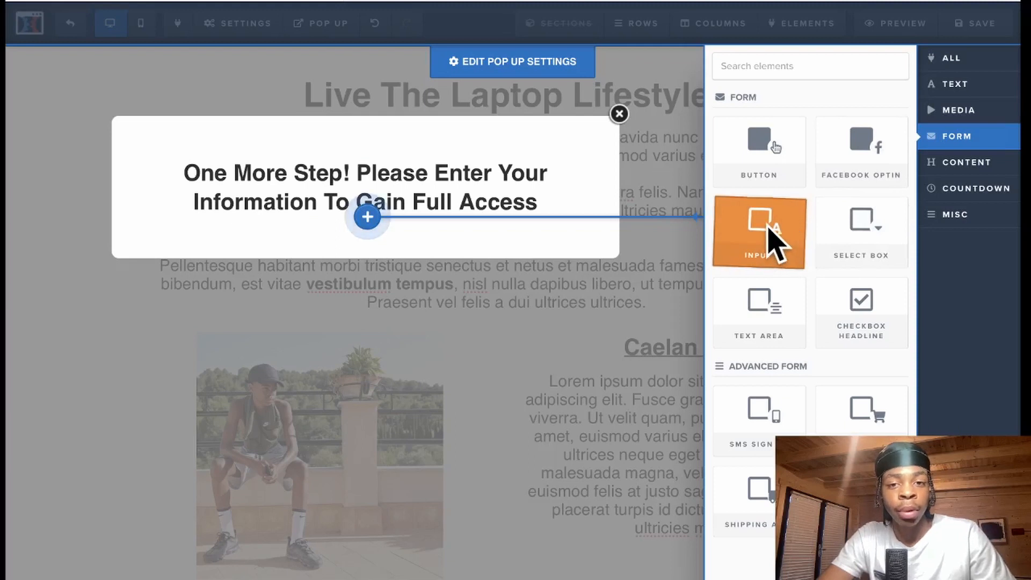
left_click_drag(767, 226, 767, 225)
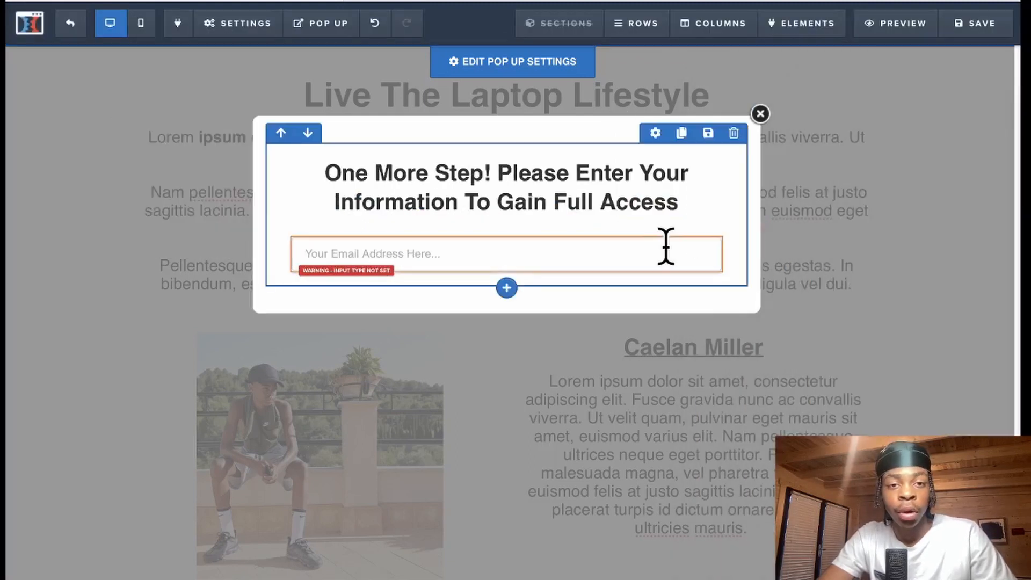
left_click(685, 230)
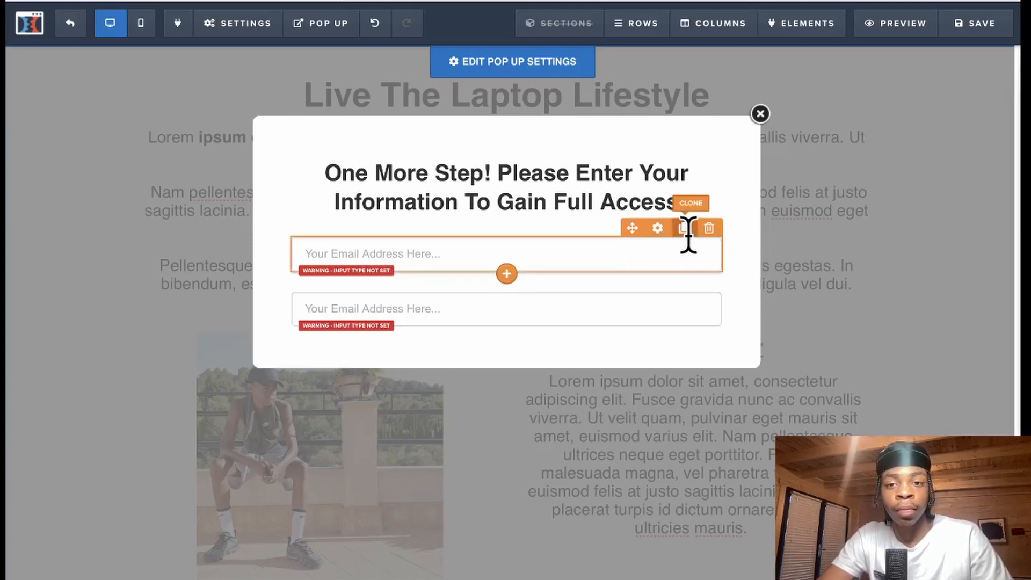
left_click(659, 292)
left_click_drag(897, 129, 870, 131)
left_click(380, 261)
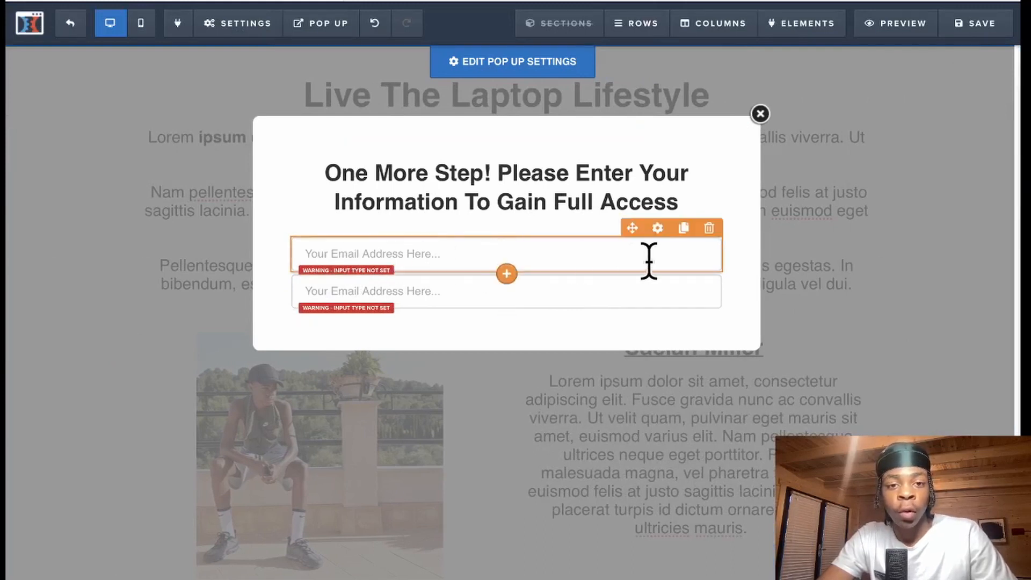
- Set the first field to First Name with placeholder 'Your First Name Here...'
left_click(658, 228)
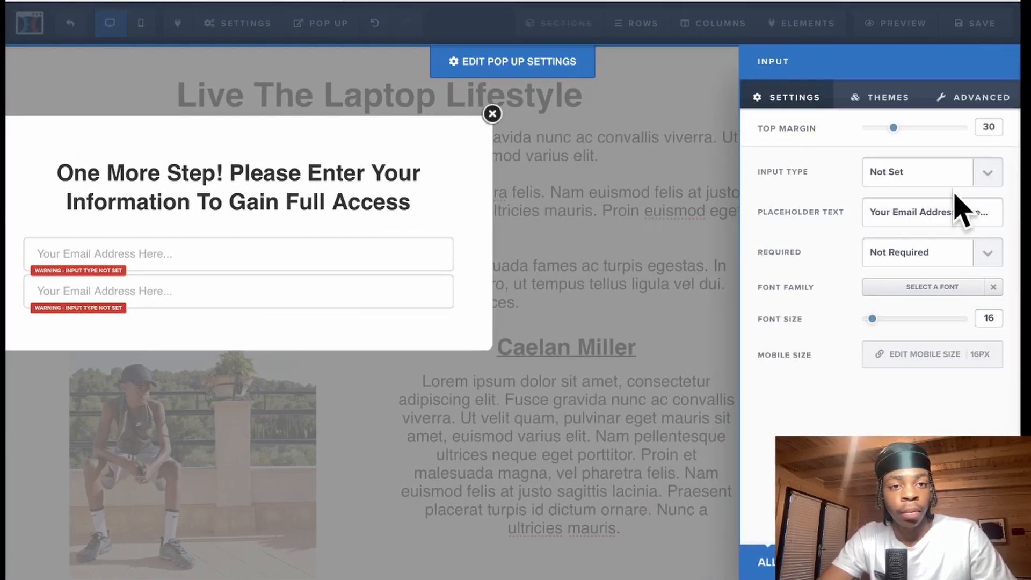
left_click(989, 178)
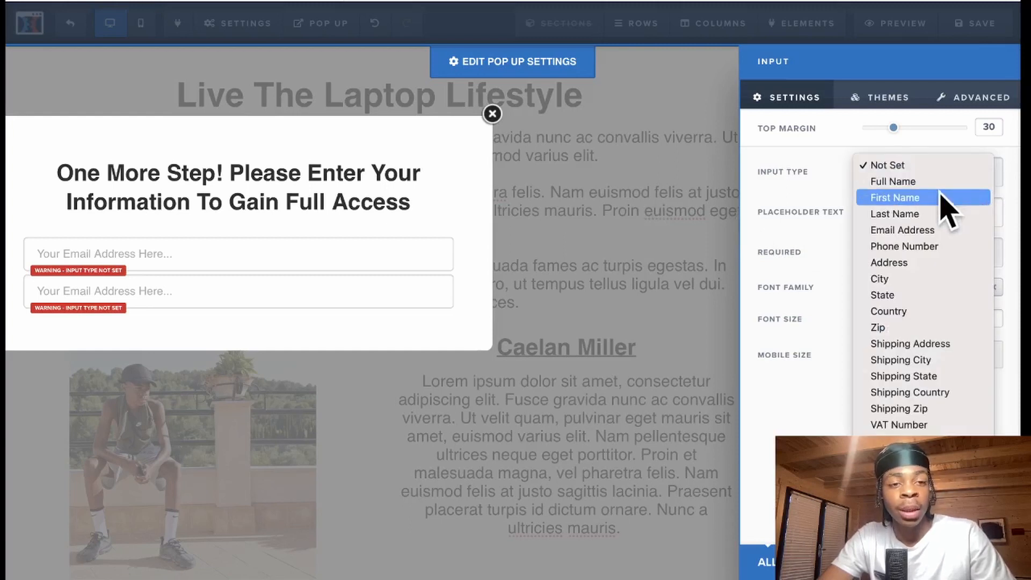
left_click(928, 199)
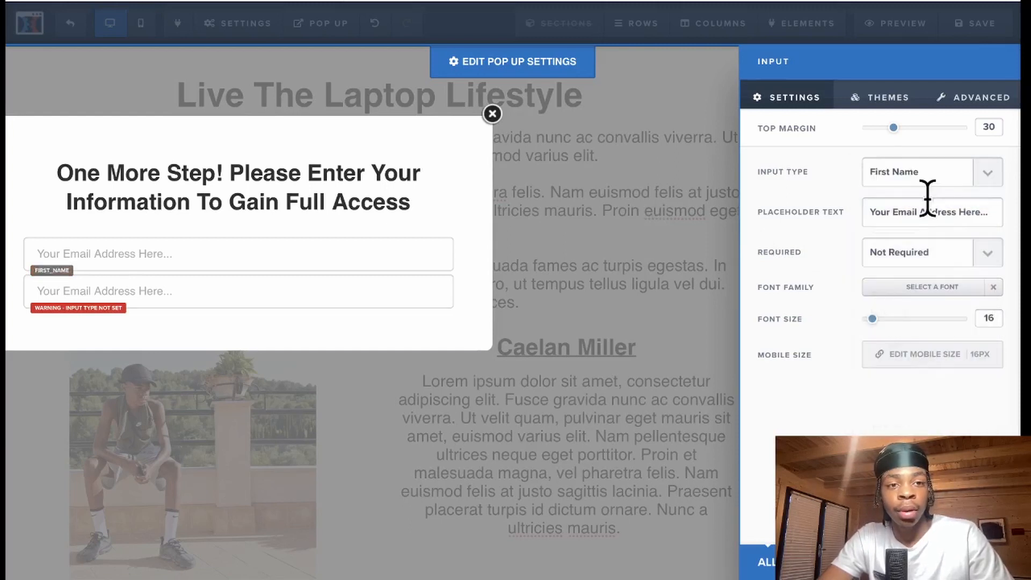
type("Firs")
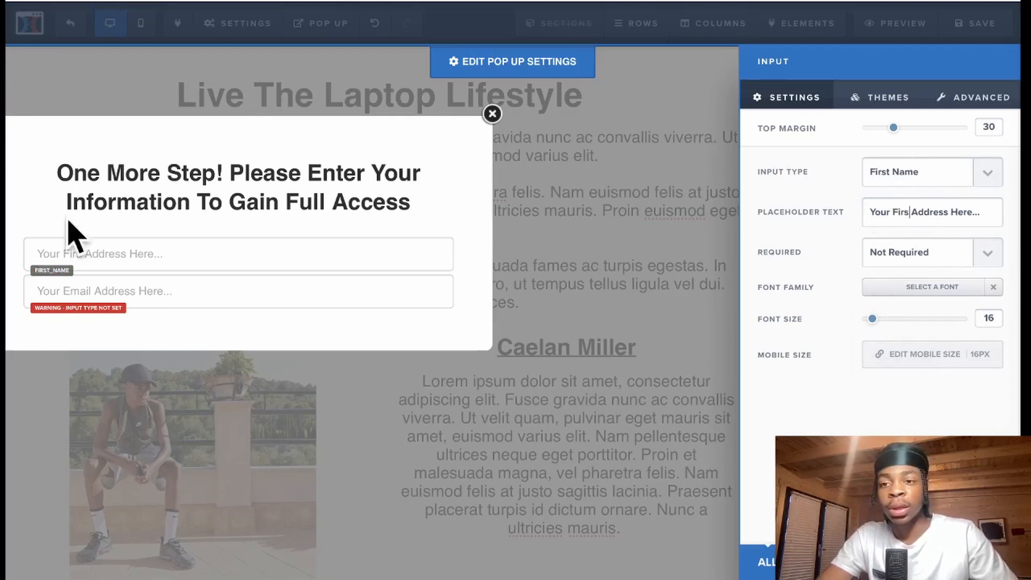
type("t")
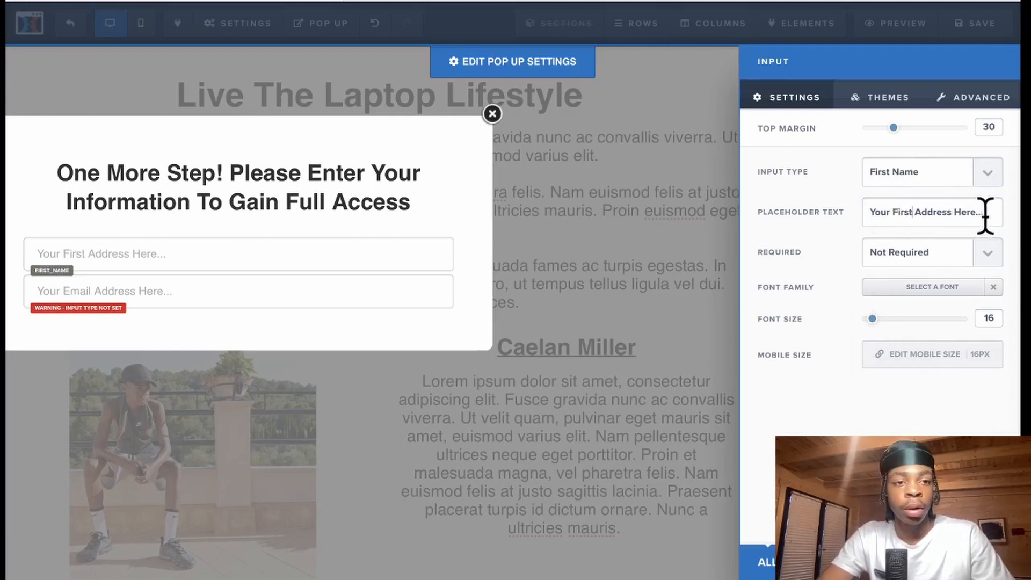
key("BackSpace")
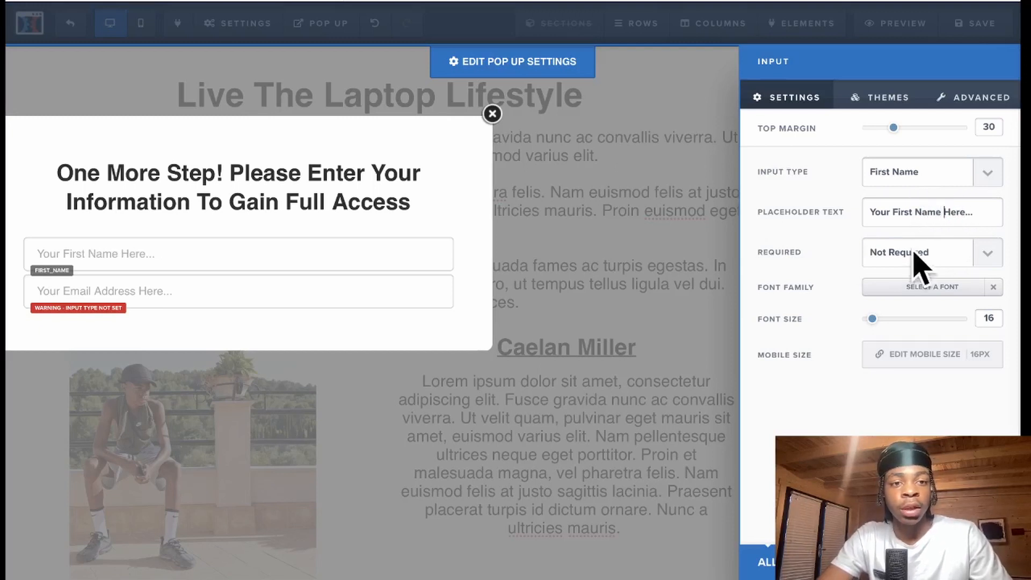
left_click(267, 292)
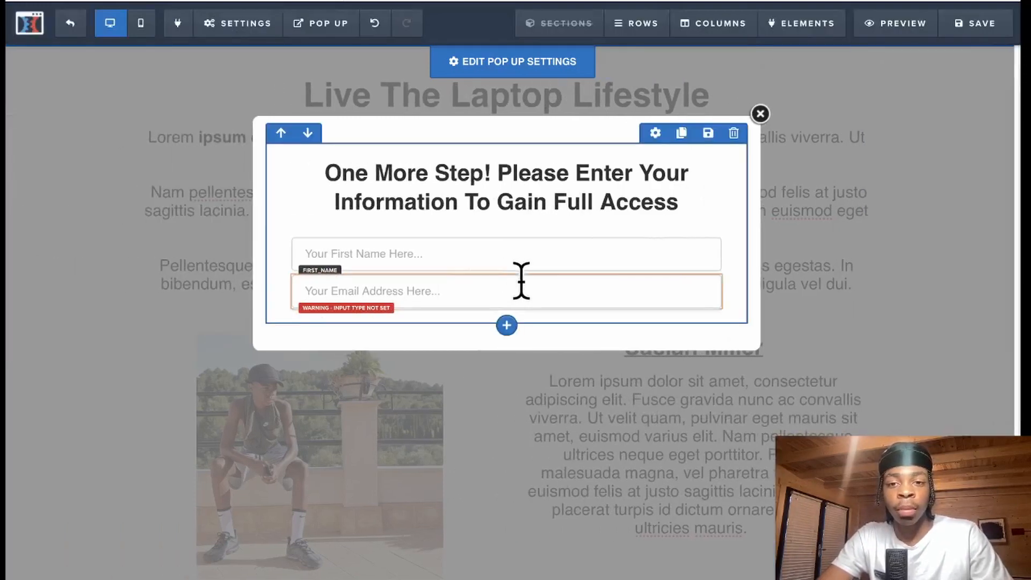
- Set the second field's input type to Email Address
left_click(658, 274)
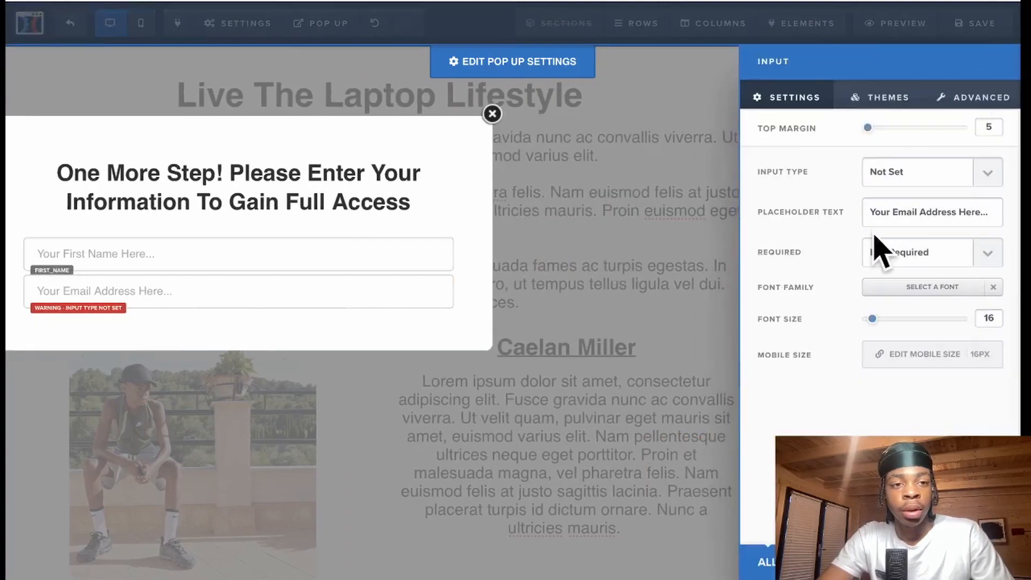
left_click(988, 175)
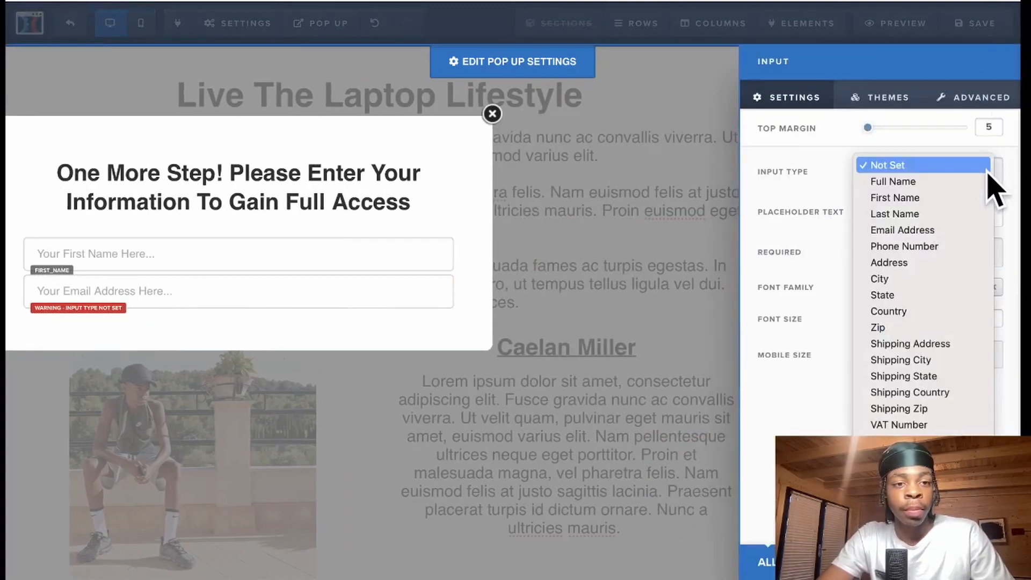
left_click(948, 236)
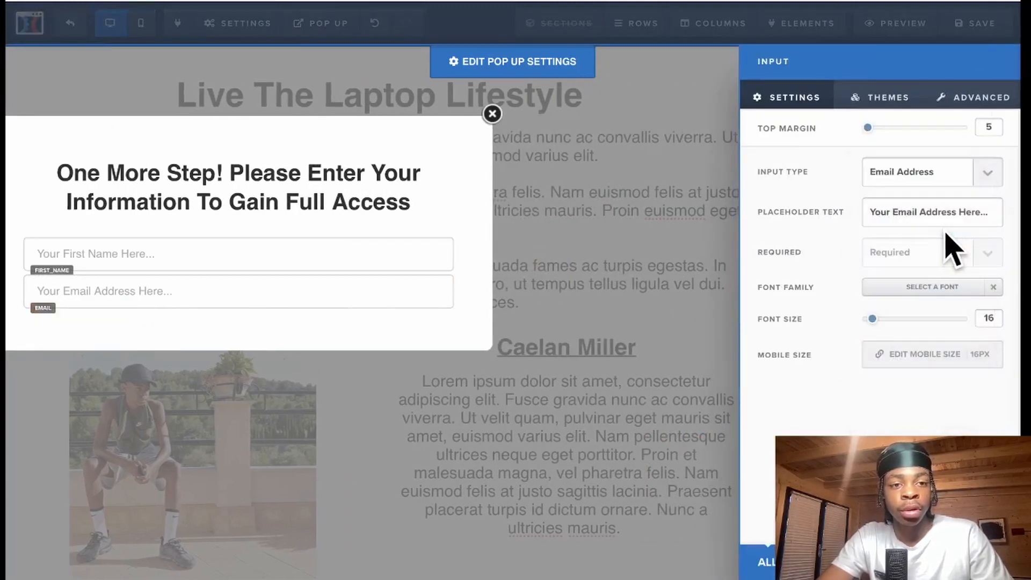
left_click(264, 293)
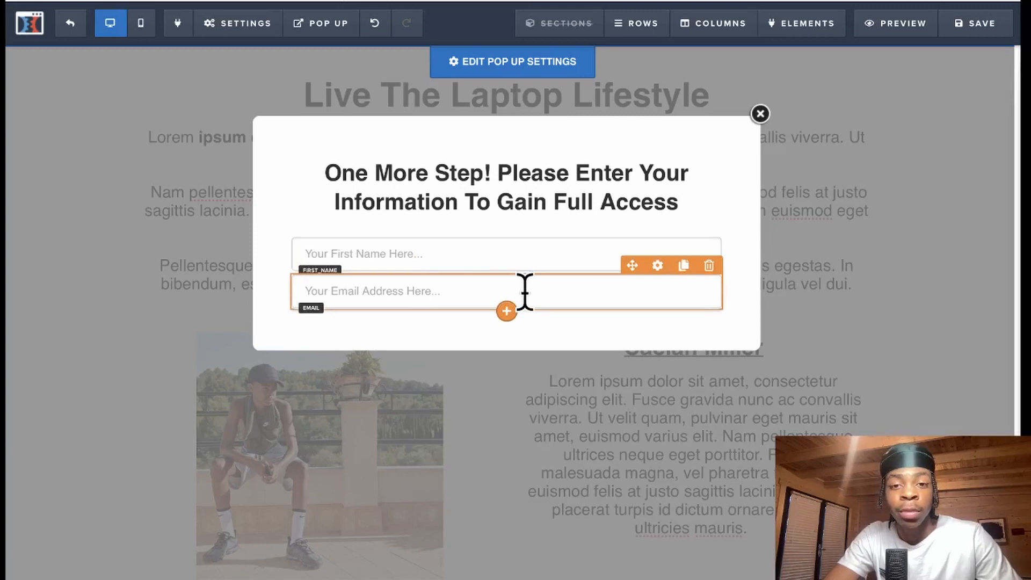
- Place a full-width button below the email field in the pop-up
mouse_move(920, 276)
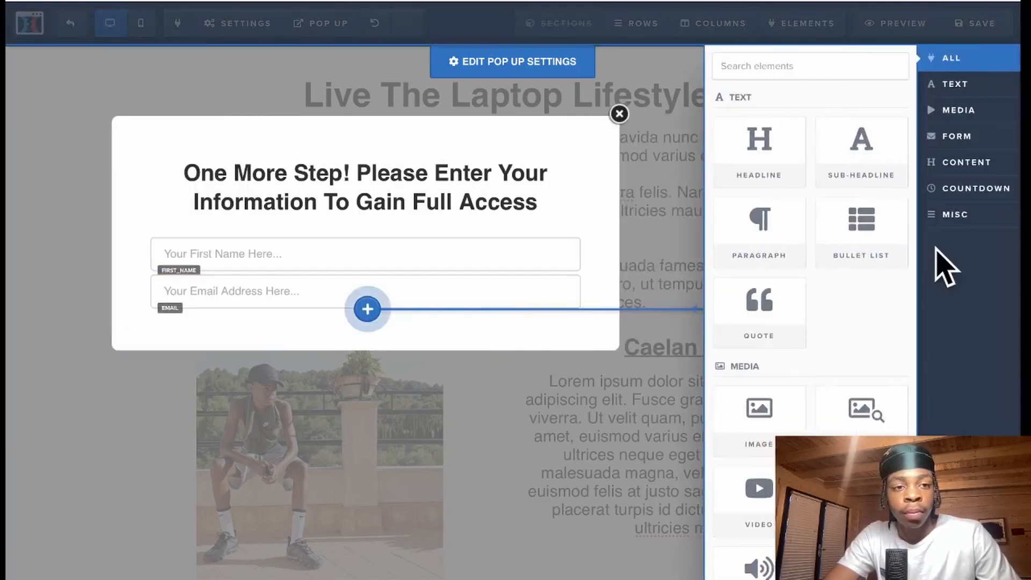
left_click(938, 140)
left_click_drag(777, 148, 775, 156)
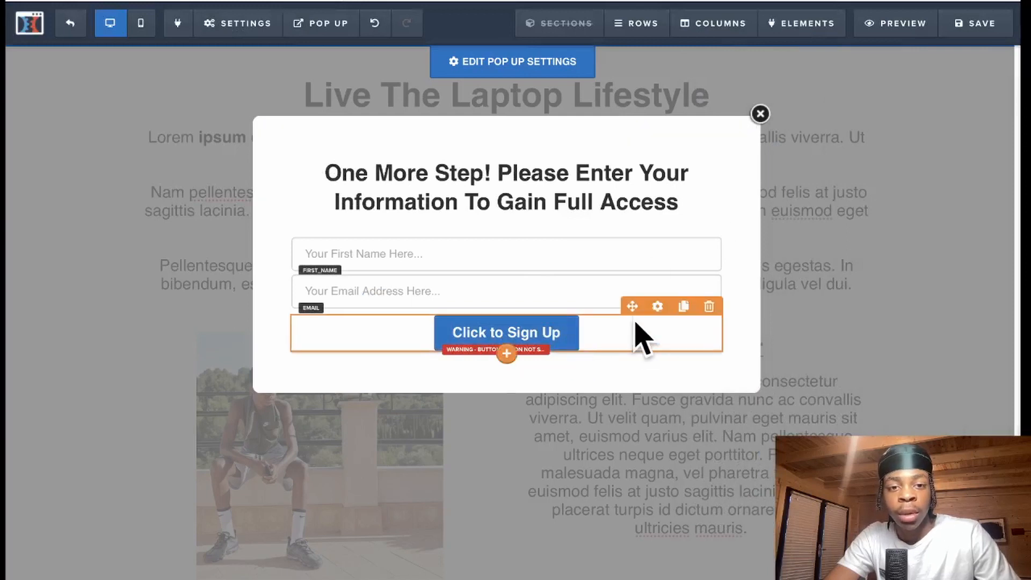
left_click(658, 307)
left_click(969, 102)
left_click(924, 176)
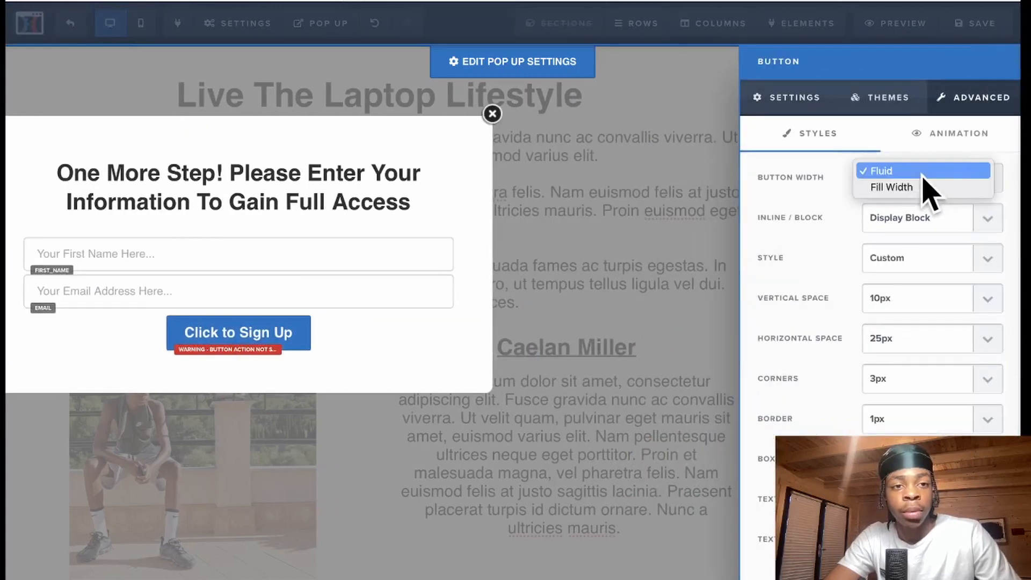
left_click(914, 189)
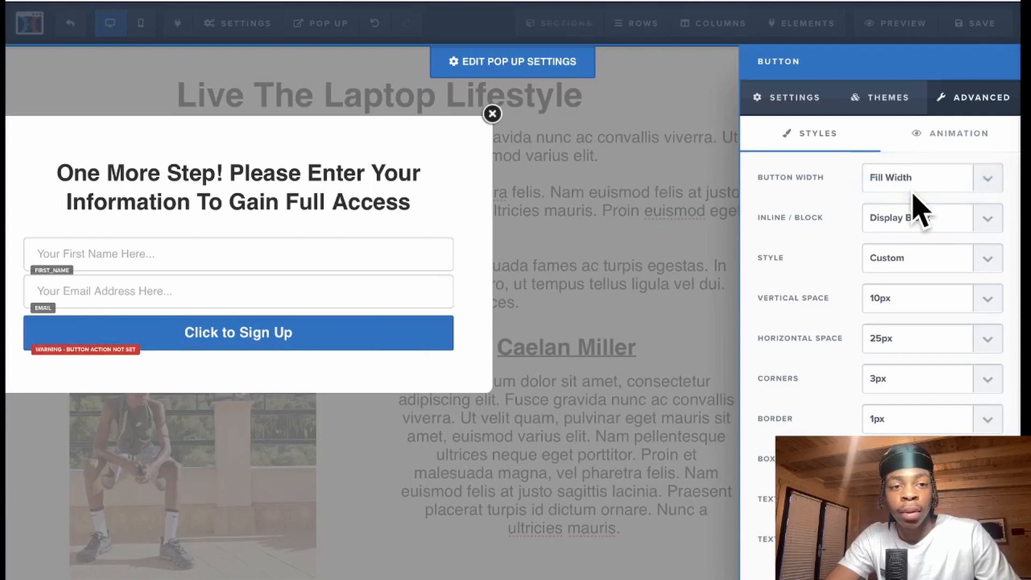
- Change the button text to 'Gain Full Access' and make its background green
left_click(804, 100)
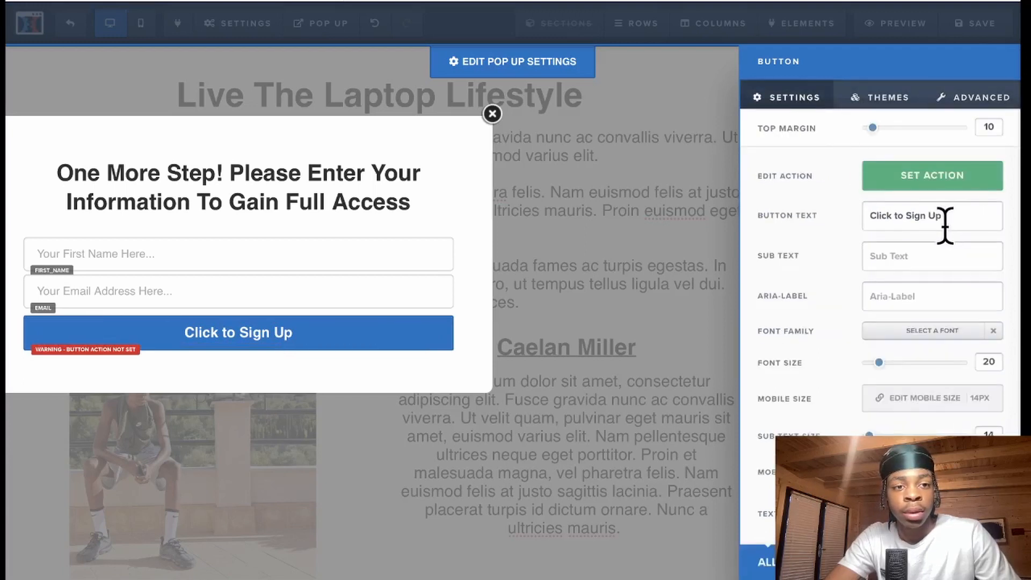
left_click_drag(948, 218, 832, 217)
key("BackSpace")
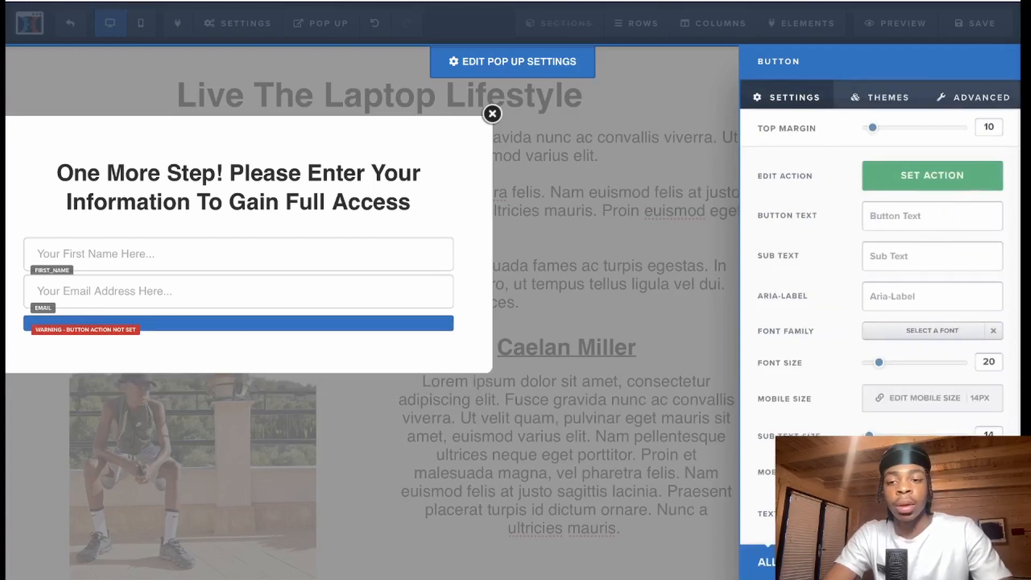
type("Gain Fu")
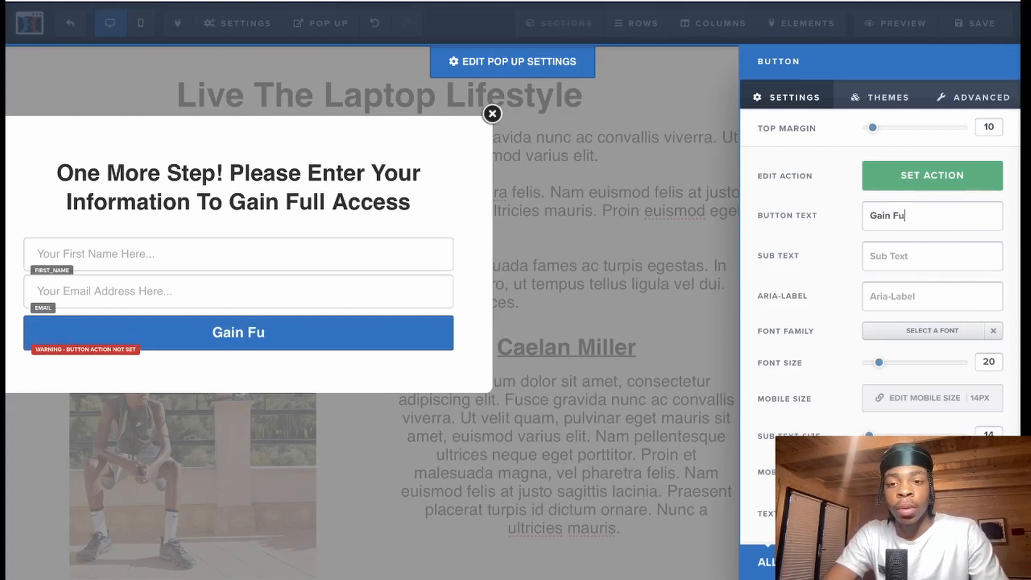
type("ll Access")
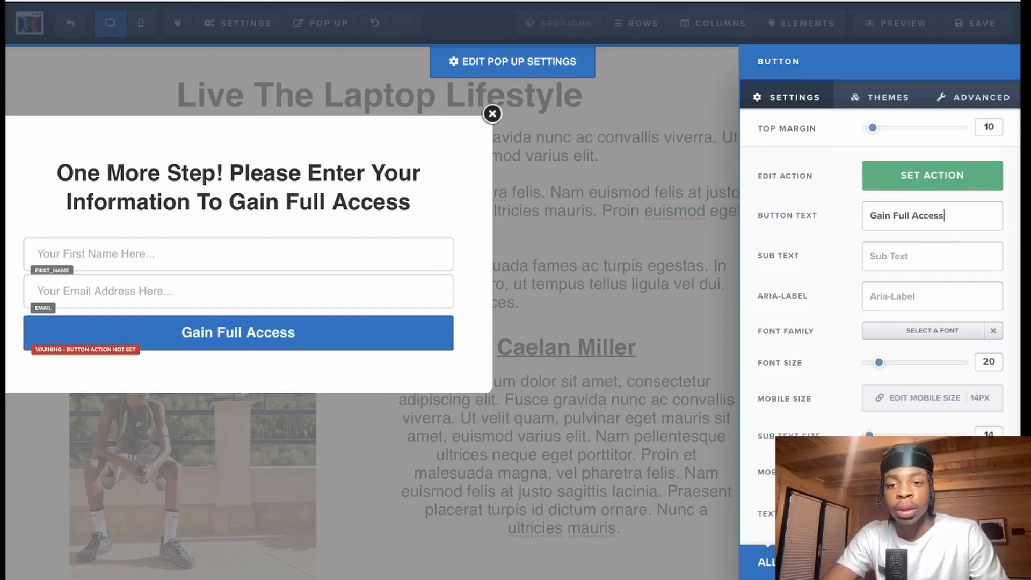
scroll(843, 261, "down", 2)
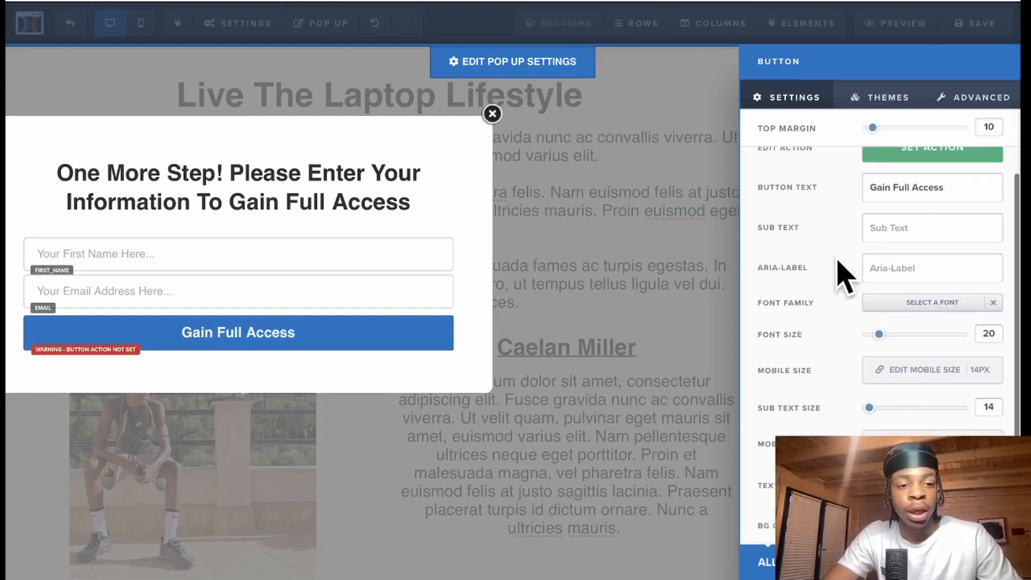
left_click(931, 505)
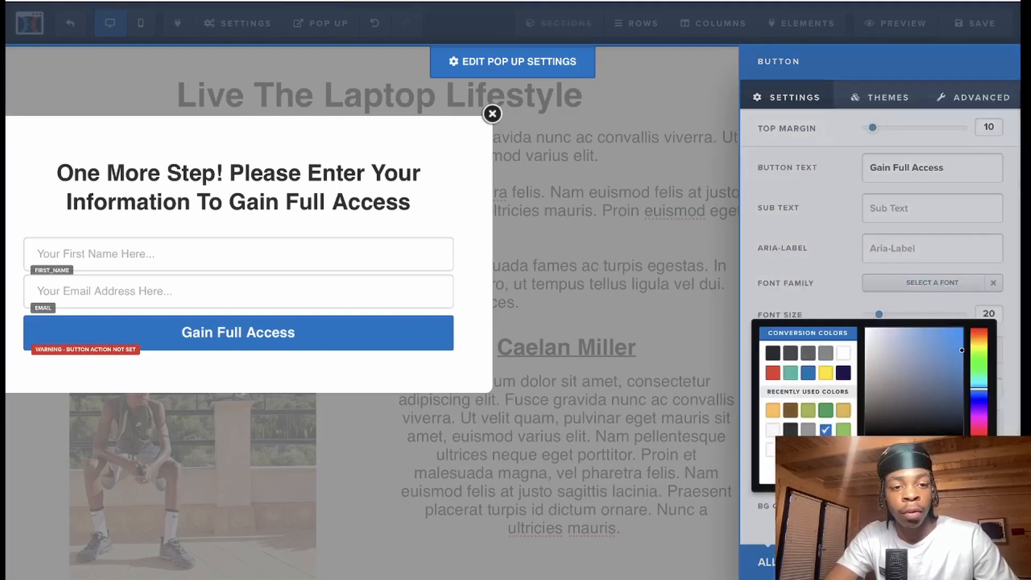
left_click(844, 430)
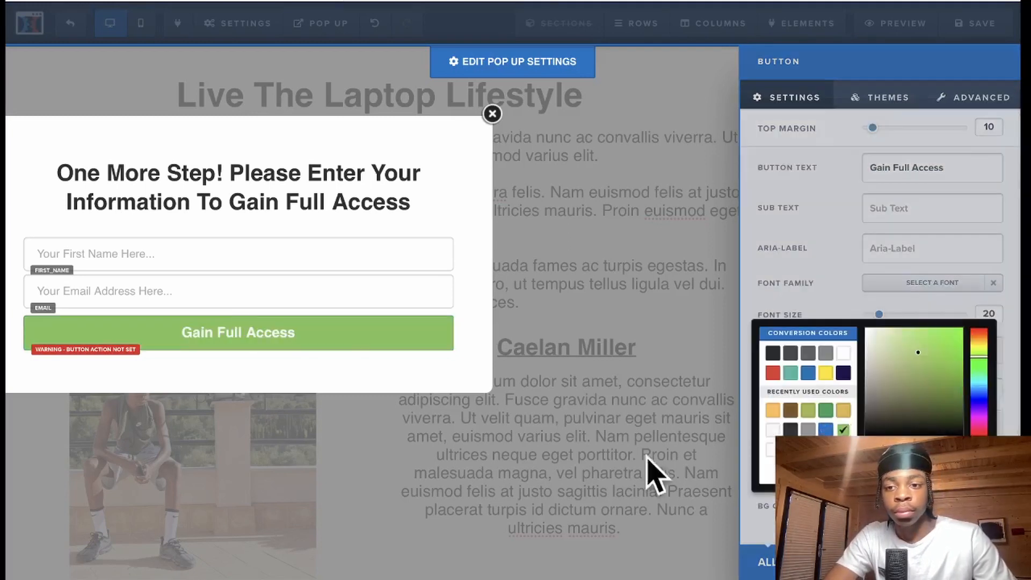
left_click(358, 248)
- Set the Gain Full Access button's action to Submit Order / Submit Form, then close the pop-up
mouse_move(621, 327)
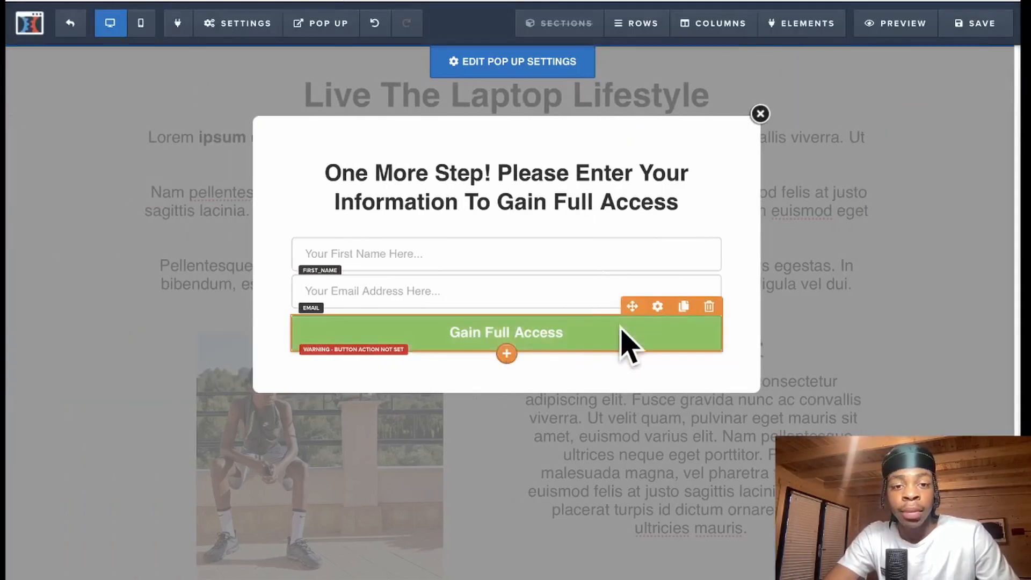
left_click(657, 307)
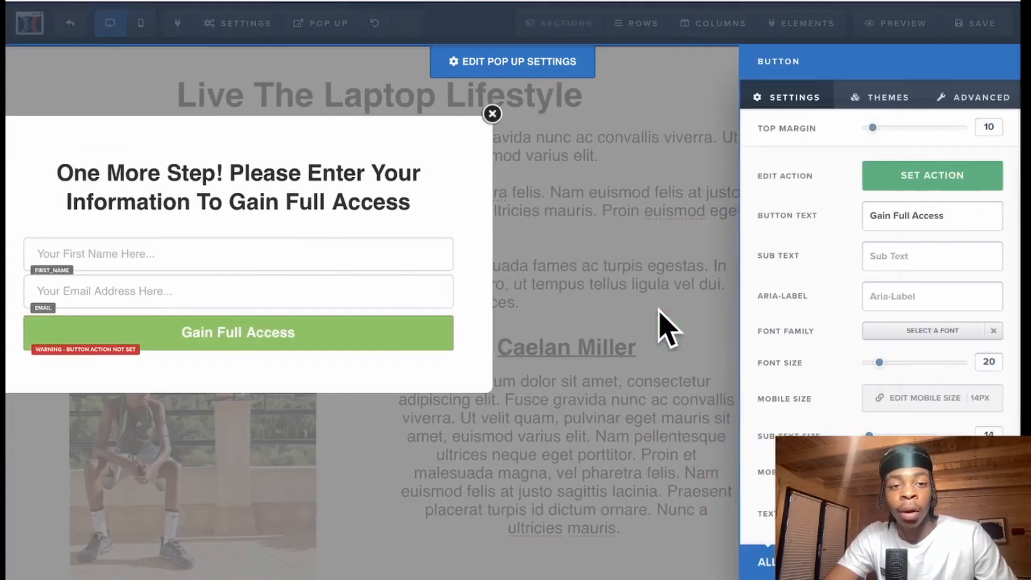
left_click(918, 177)
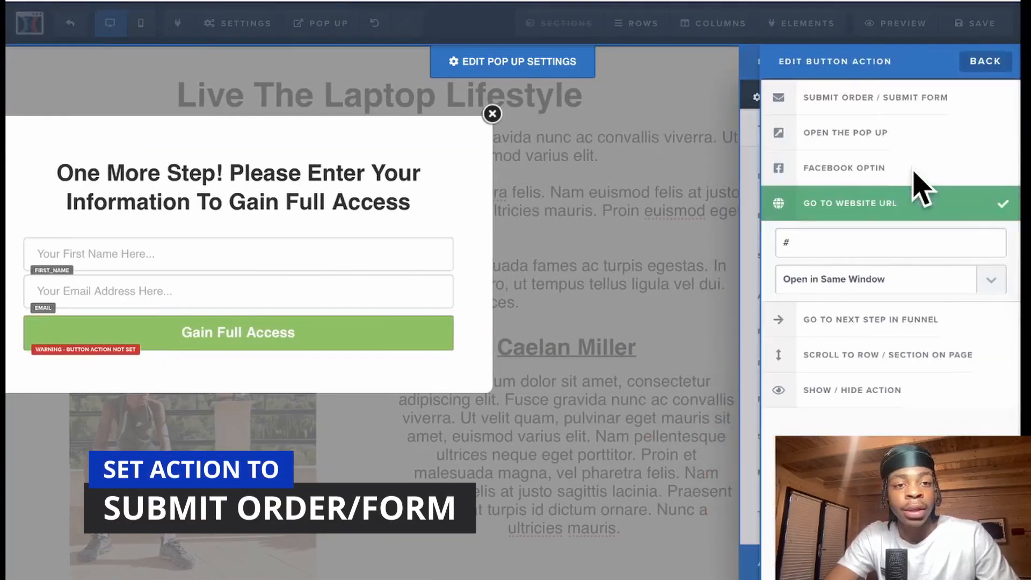
left_click(863, 98)
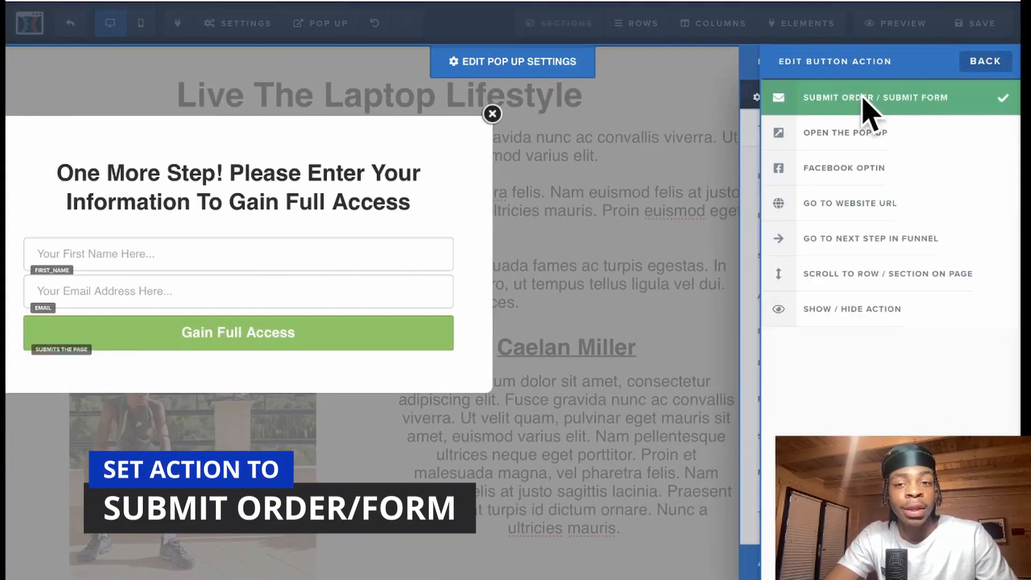
left_click(482, 314)
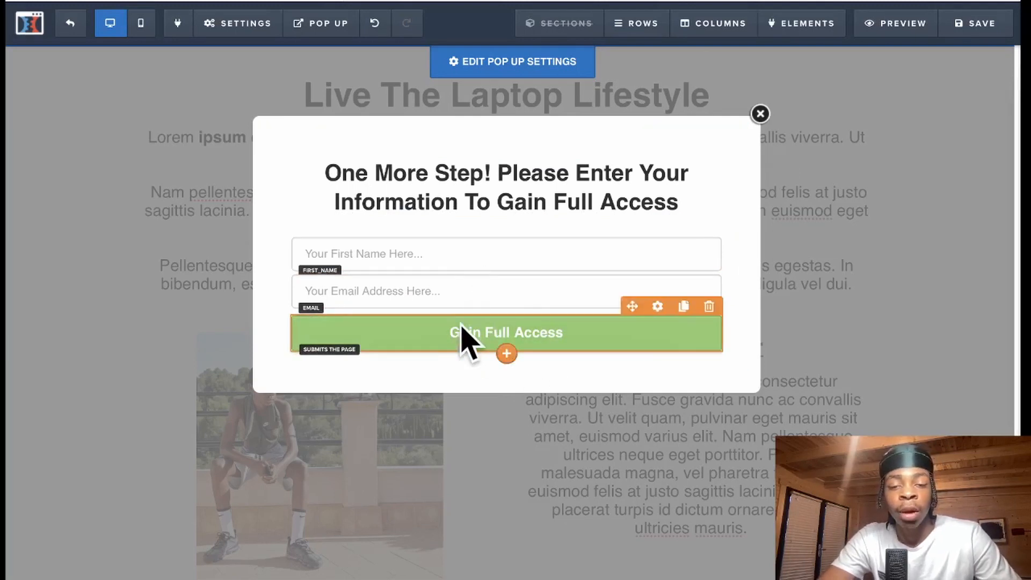
left_click(760, 114)
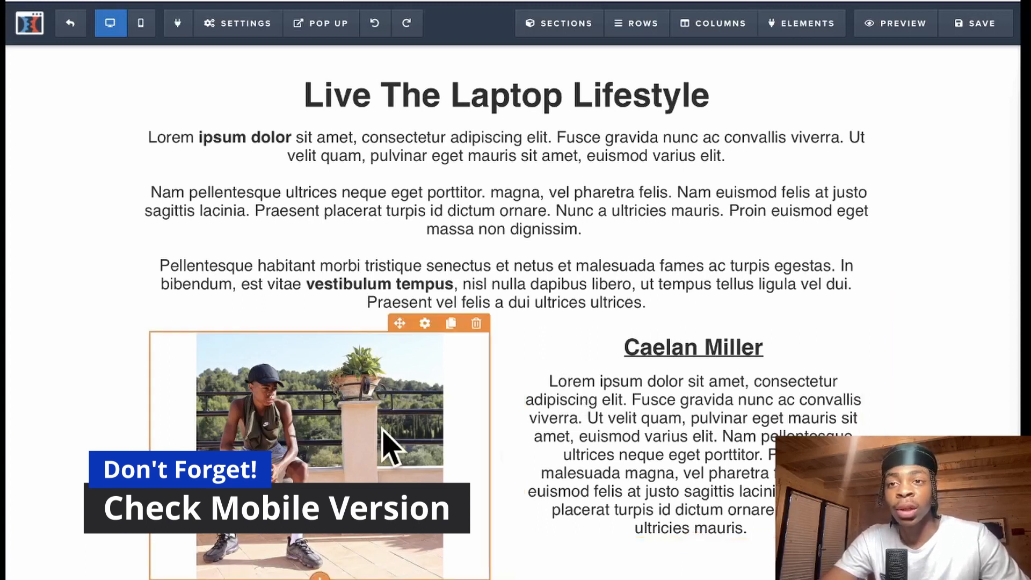
- In mobile view, give the optin headline a separate 36px mobile font size
left_click(140, 24)
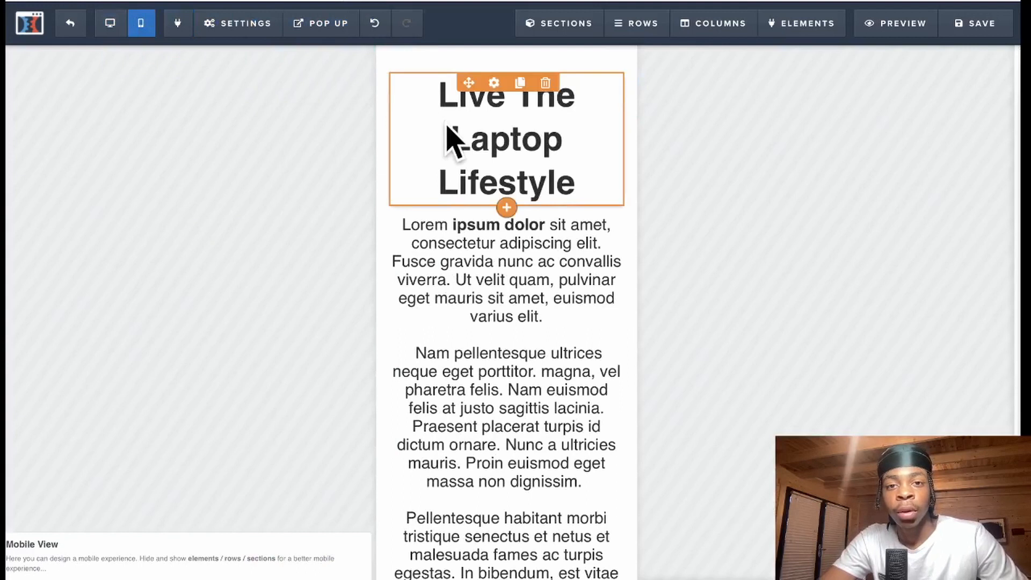
left_click(494, 84)
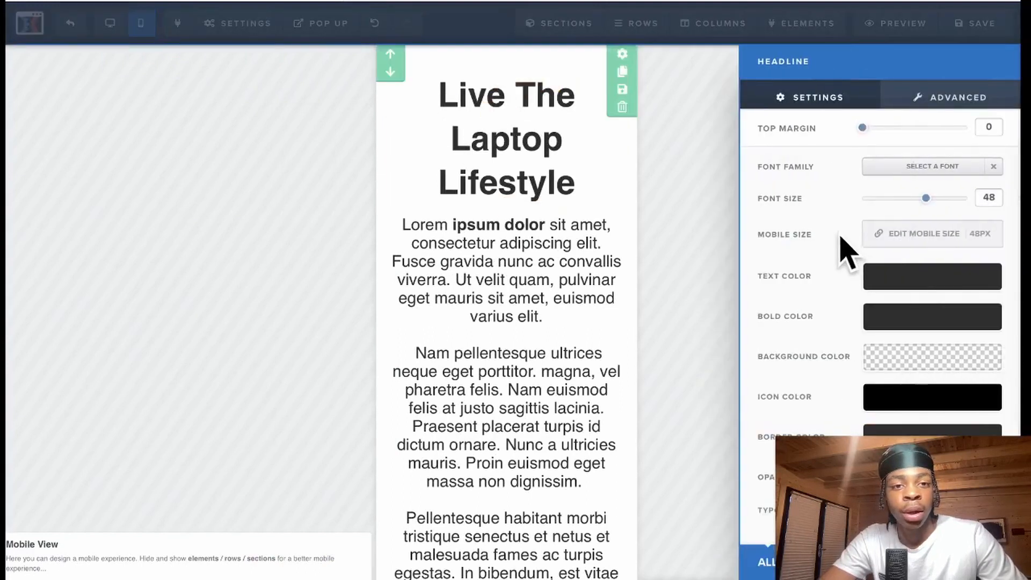
left_click(898, 240)
left_click(978, 251)
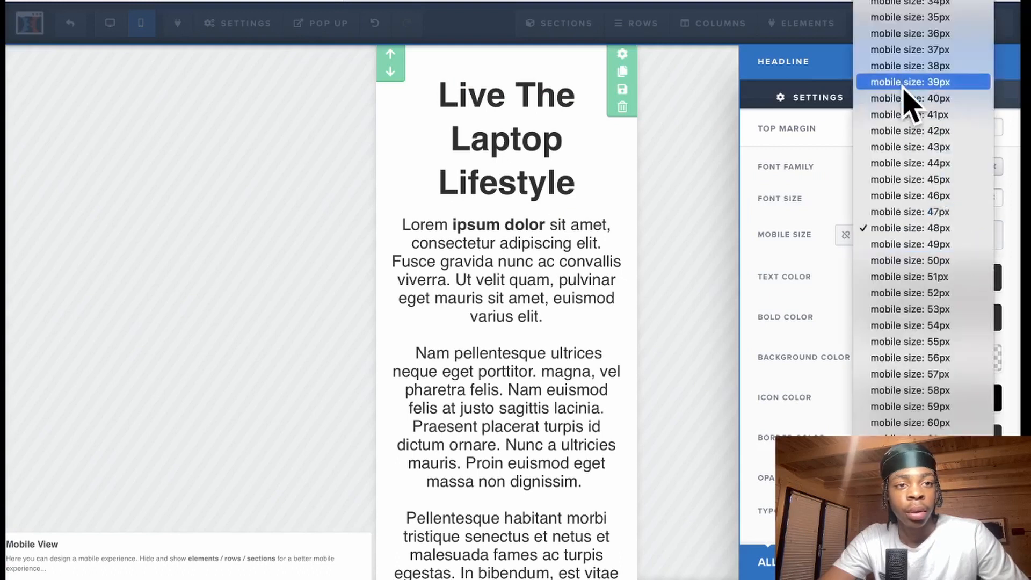
left_click(933, 53)
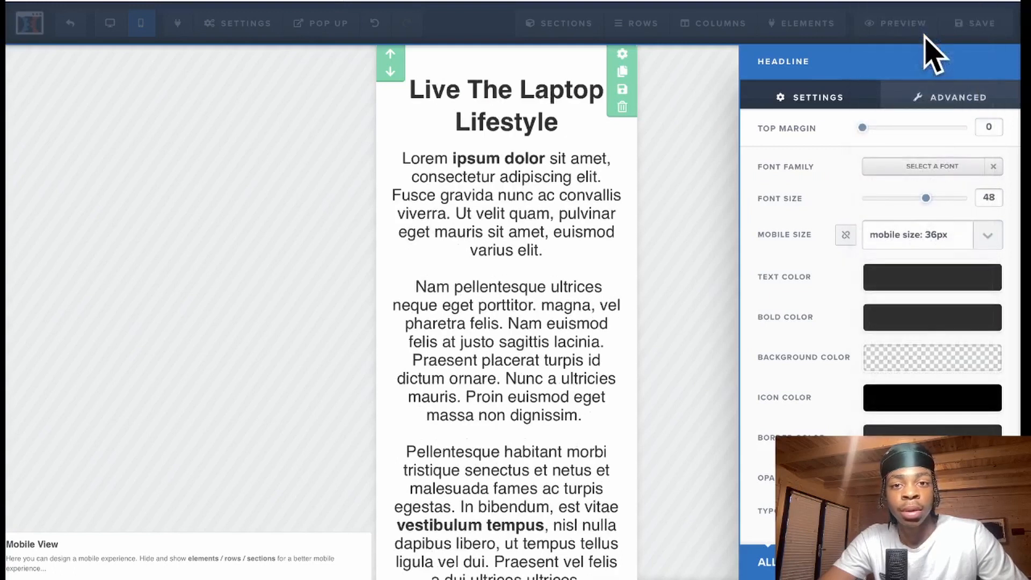
left_click(588, 235)
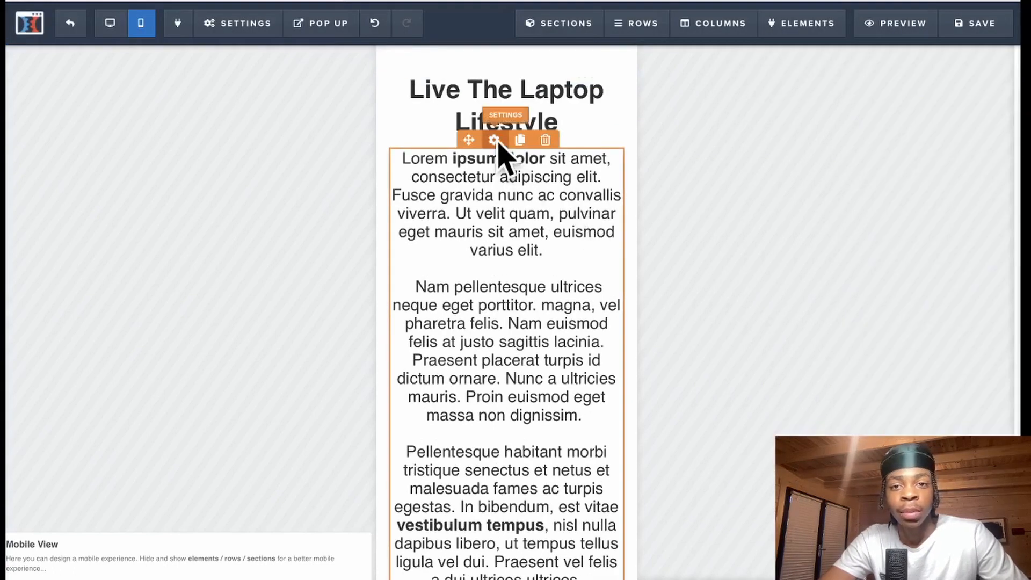
- Set the paragraph text's mobile size to 19px, keeping the headline at the top
left_click(494, 140)
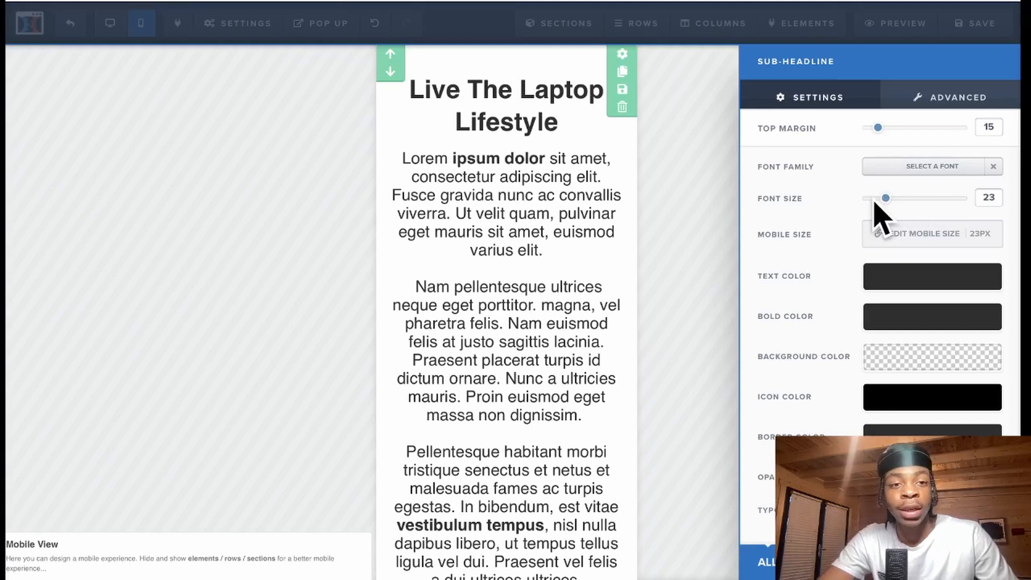
left_click(949, 236)
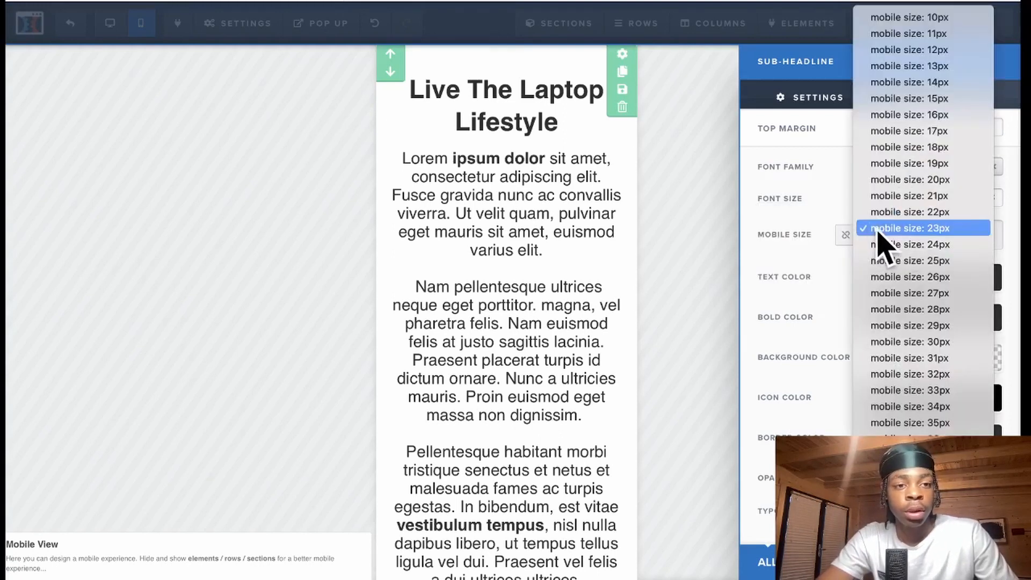
left_click(913, 166)
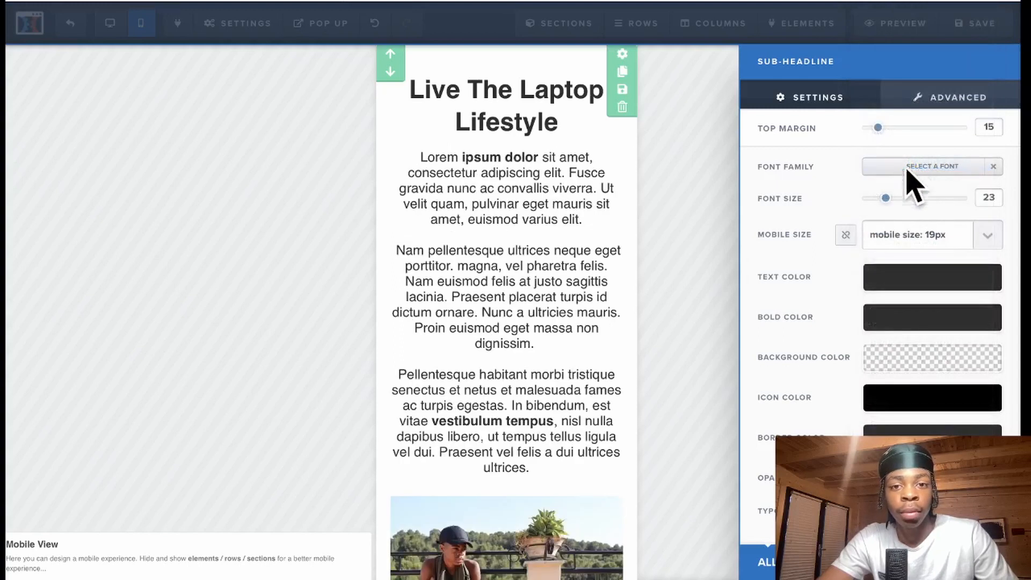
left_click(633, 329)
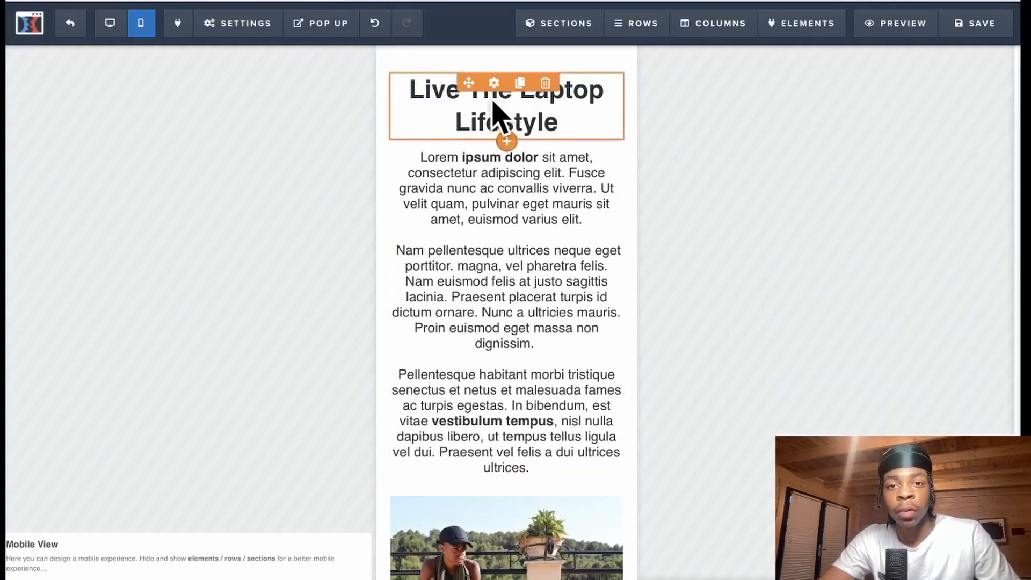
left_click_drag(494, 102, 484, 416)
left_click_drag(565, 456, 558, 109)
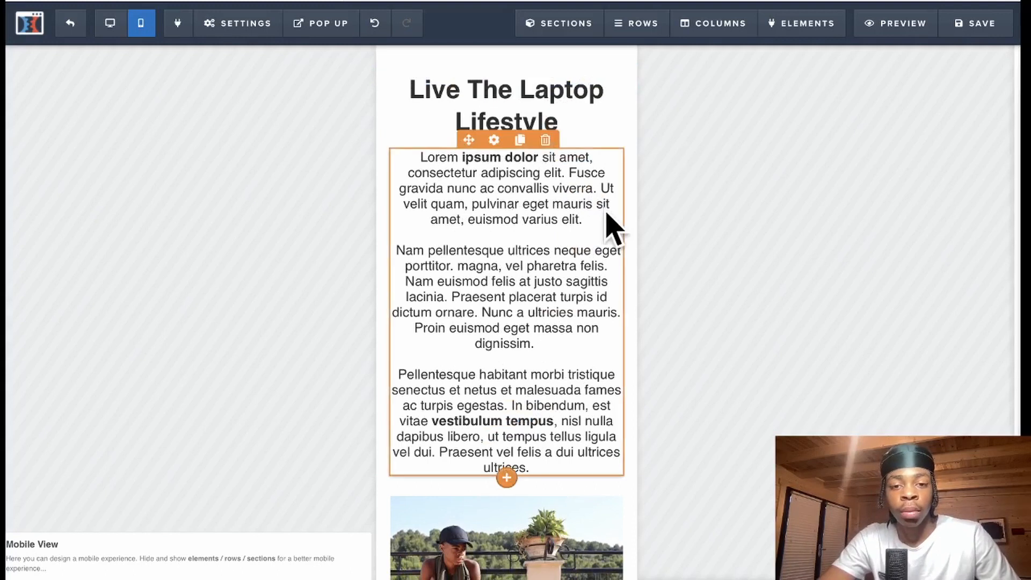
- Move the Start Now button directly under the paragraph with a top margin of 10
scroll(636, 314, "down", 5)
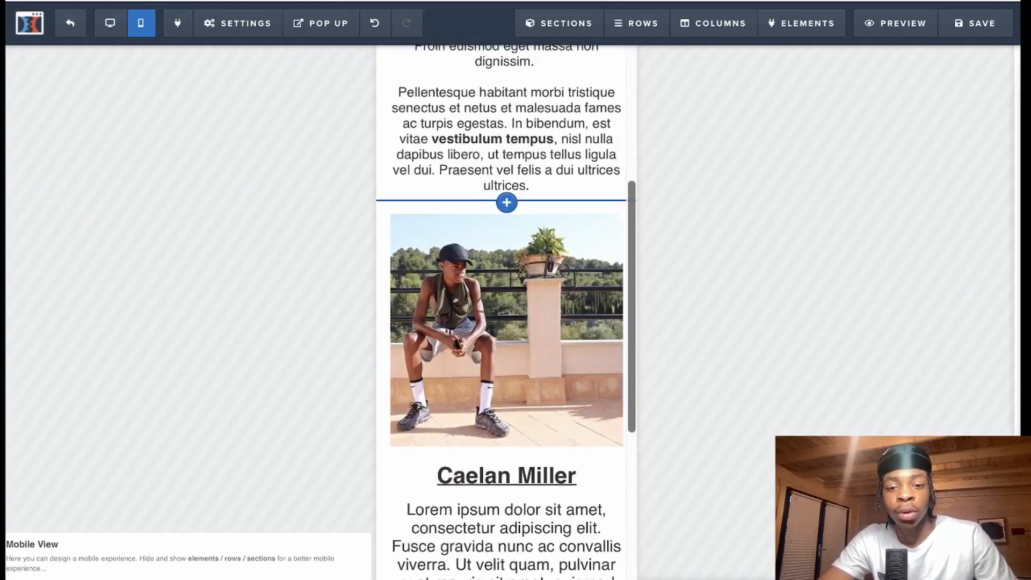
scroll(609, 258, "down", 4)
left_click_drag(518, 490, 515, 449)
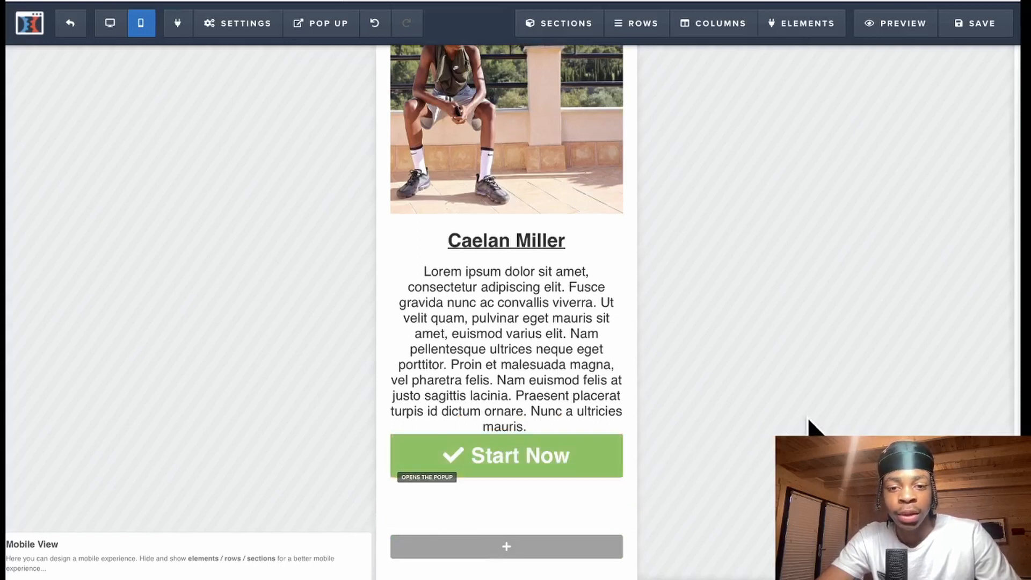
left_click(527, 428)
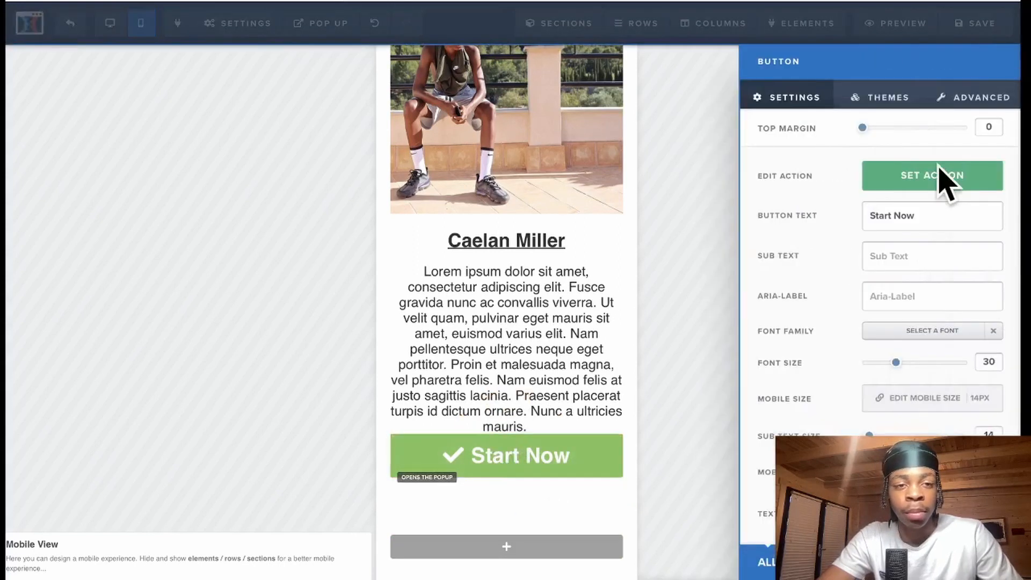
left_click_drag(870, 132, 877, 134)
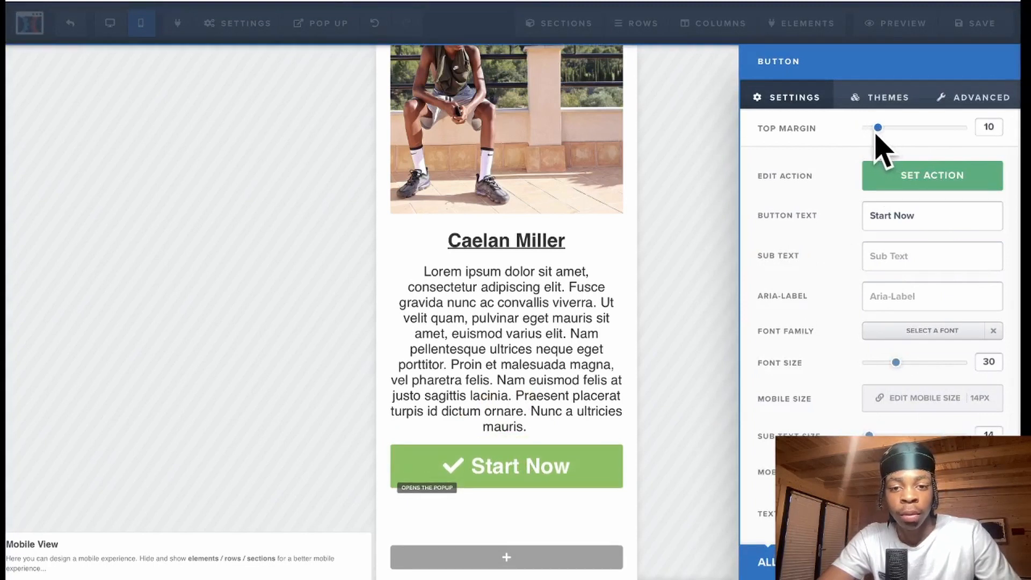
left_click(724, 358)
- Delete the empty row below the button, save the optin page and exit the editor
left_click(623, 516)
left_click(640, 285)
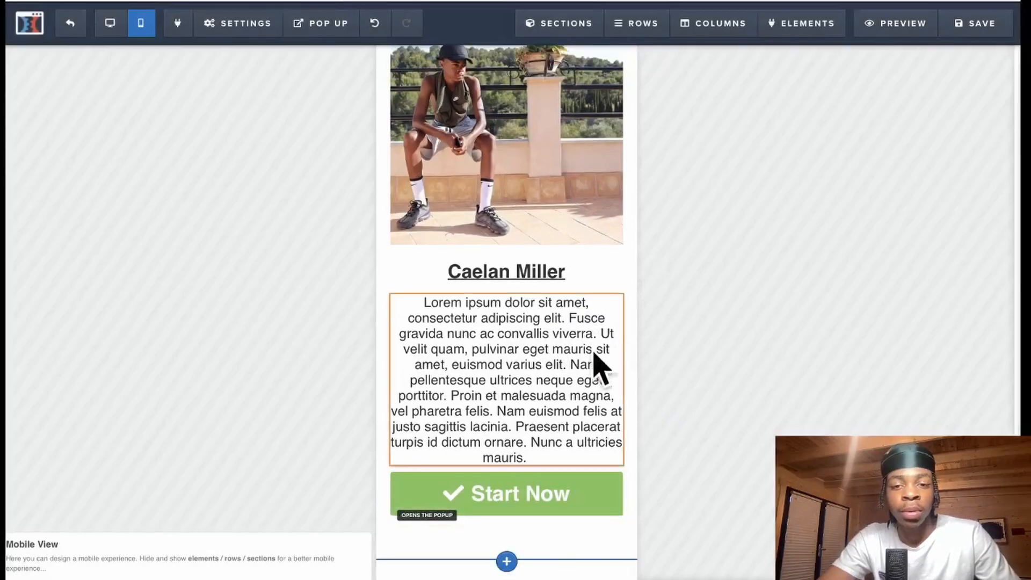
left_click(975, 23)
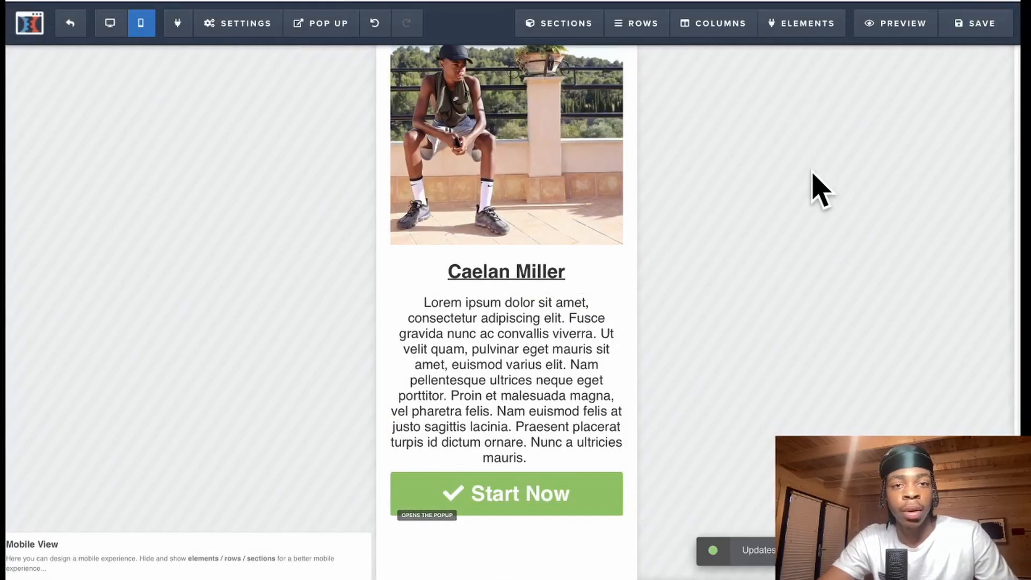
left_click(71, 25)
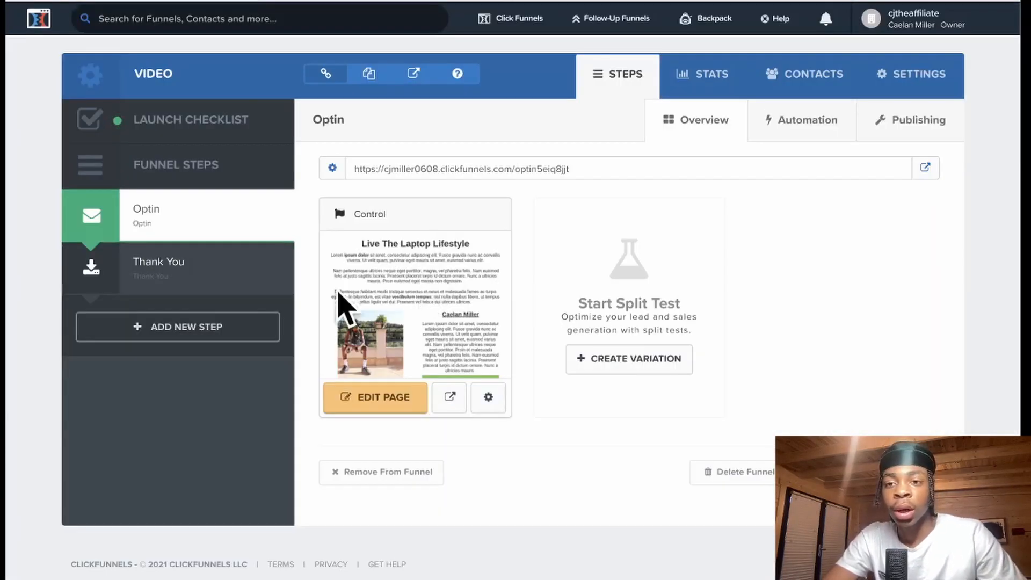
- Open the funnel's Thank You step page in the editor
left_click(162, 273)
left_click(395, 400)
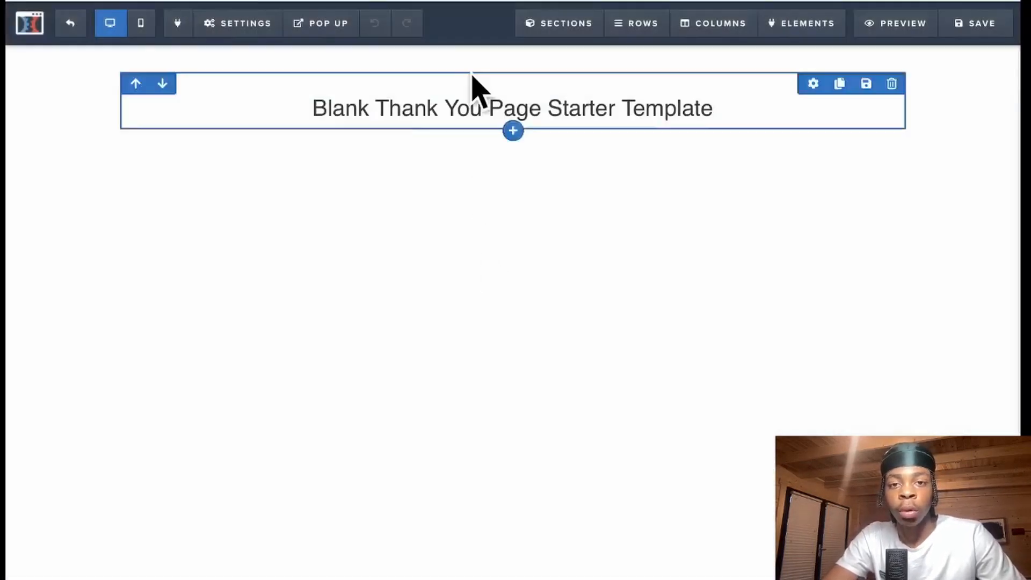
- Delete the Blank Thank You Page starter headline text
left_click(605, 102)
left_click_drag(730, 98, 294, 113)
key("BackSpace")
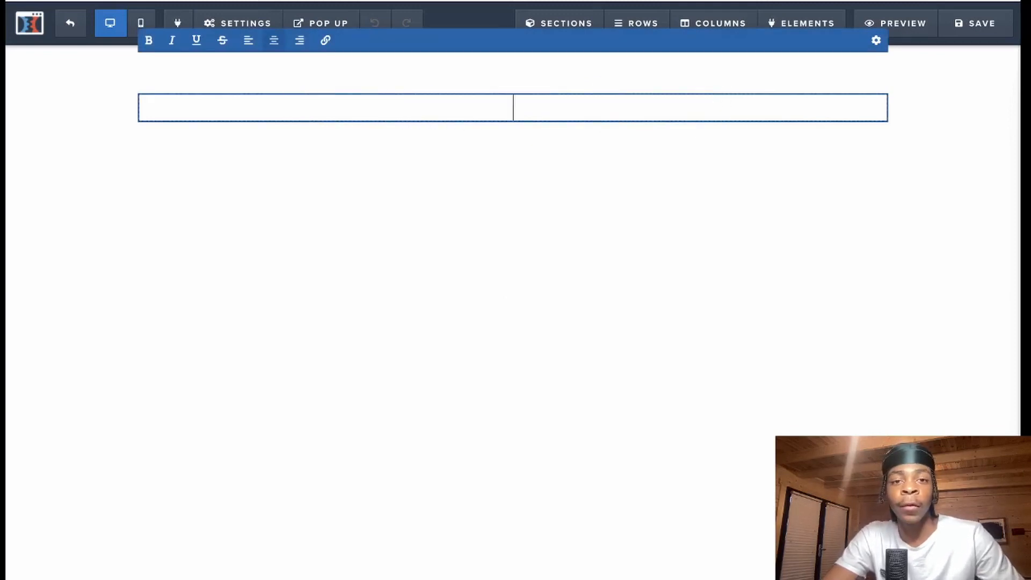
left_click(463, 193)
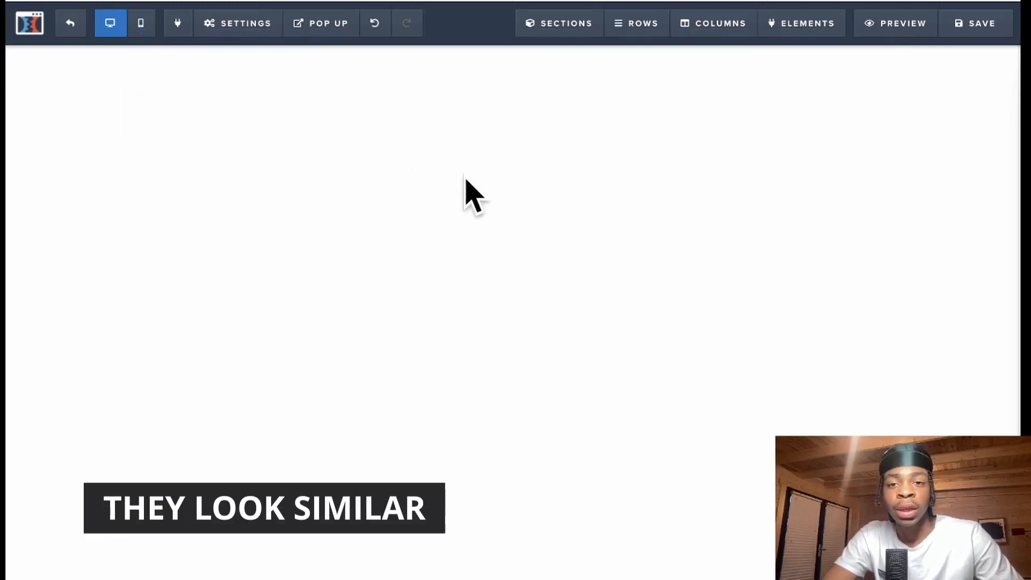
left_click(526, 104)
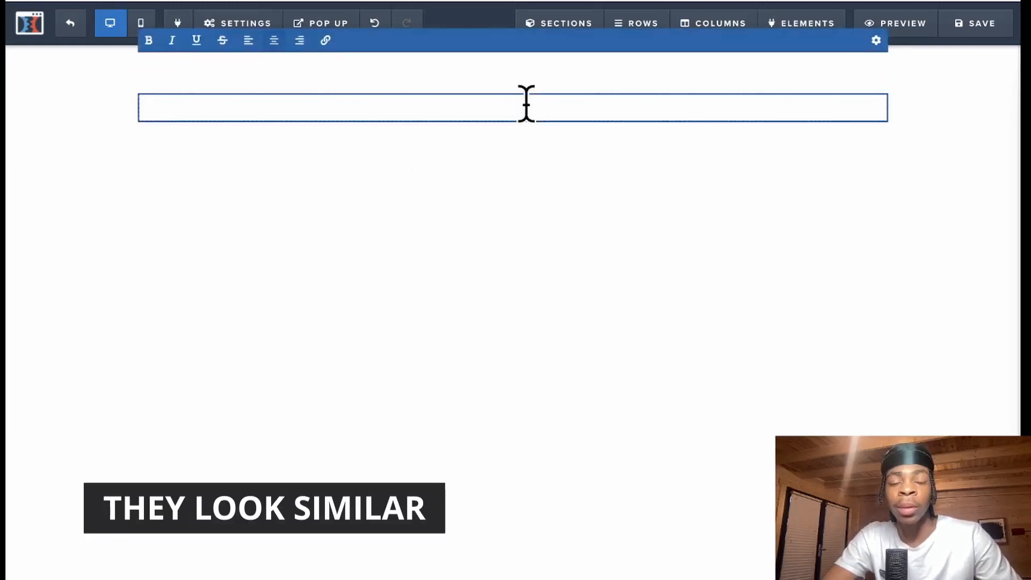
left_click(552, 168)
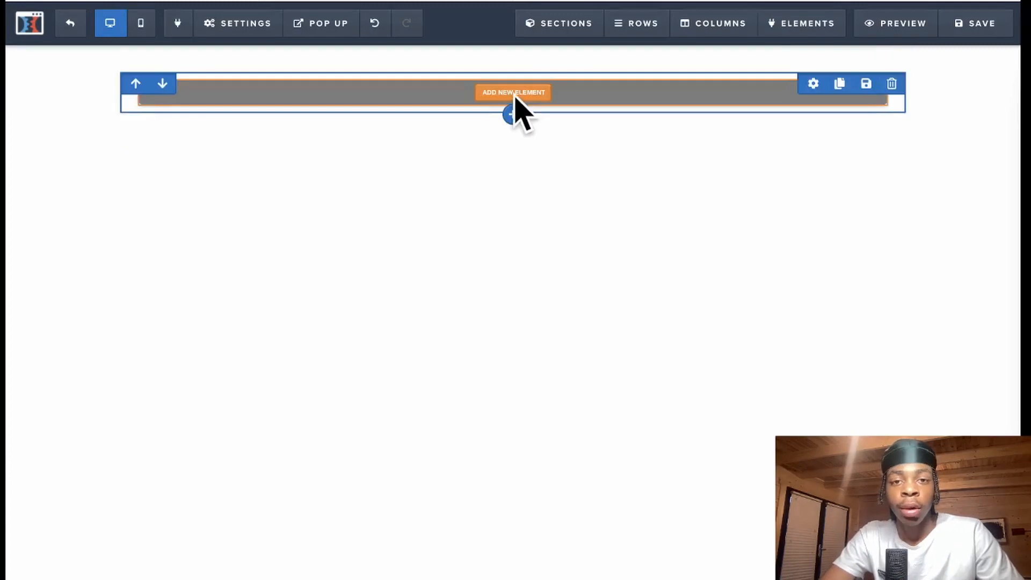
- Add a headline reading 'Congratulations! Here Is The No.1 Thing All Beginner Affiliates Are Missing'
left_click(514, 92)
left_click(774, 171)
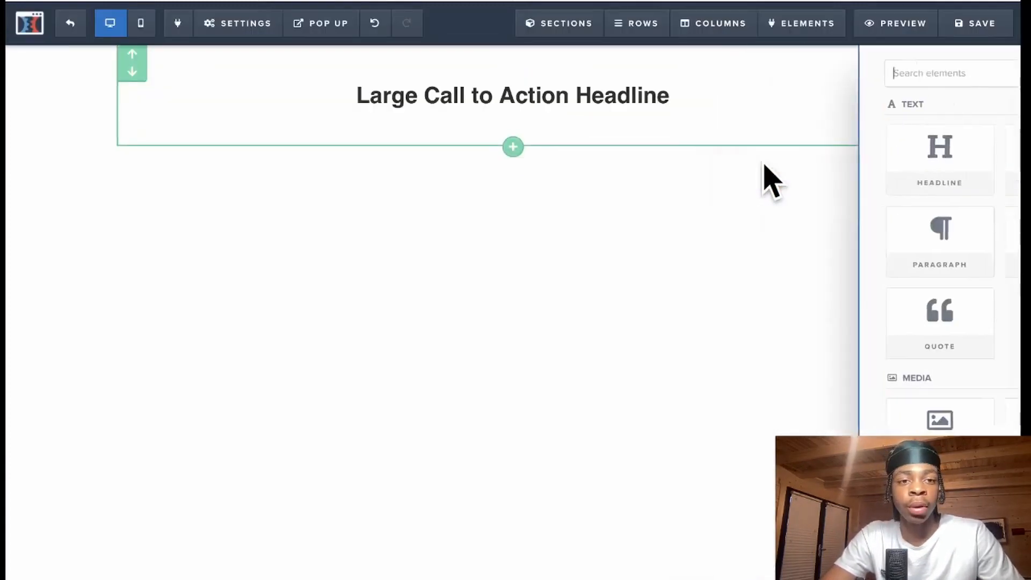
double_click(643, 98)
key("ctrl+a")
key("BackSpace")
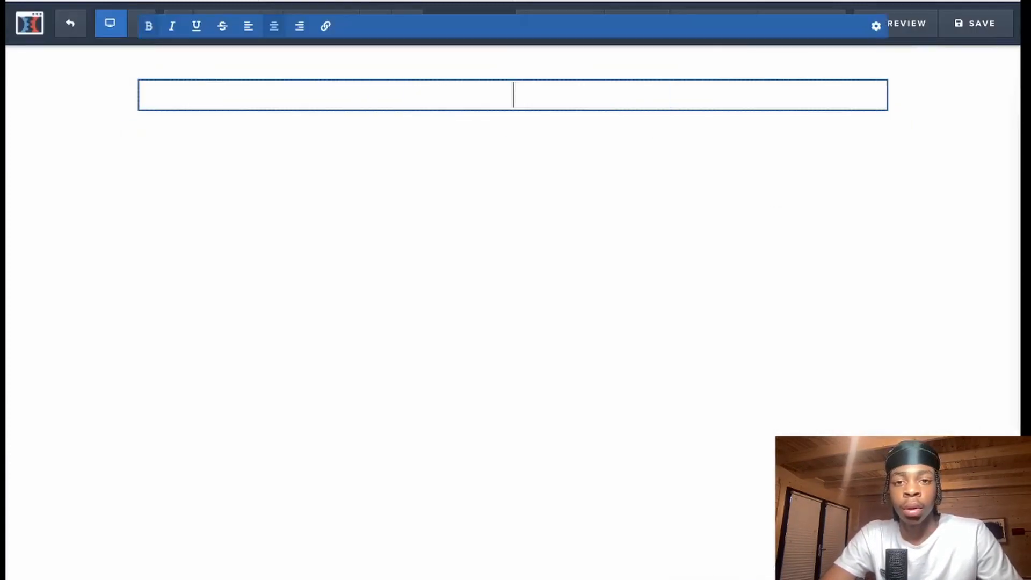
type("Congratulations")
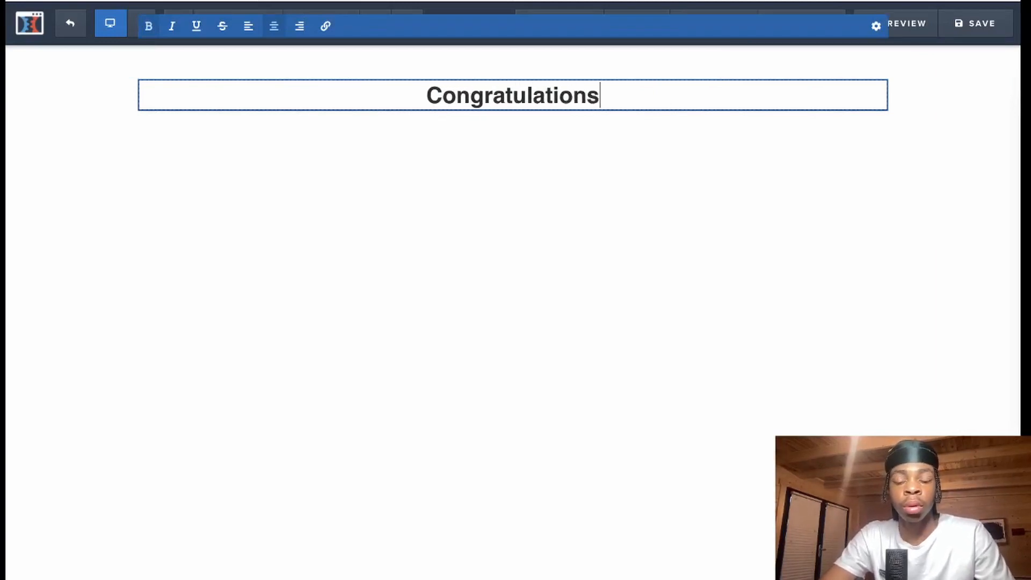
type("! Here ")
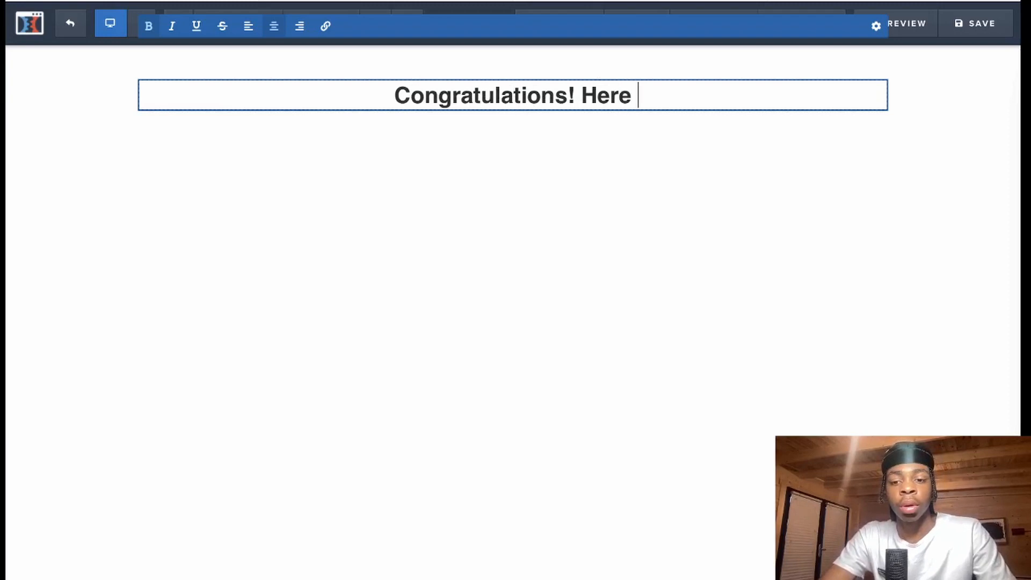
type("Is The No.1 Thing")
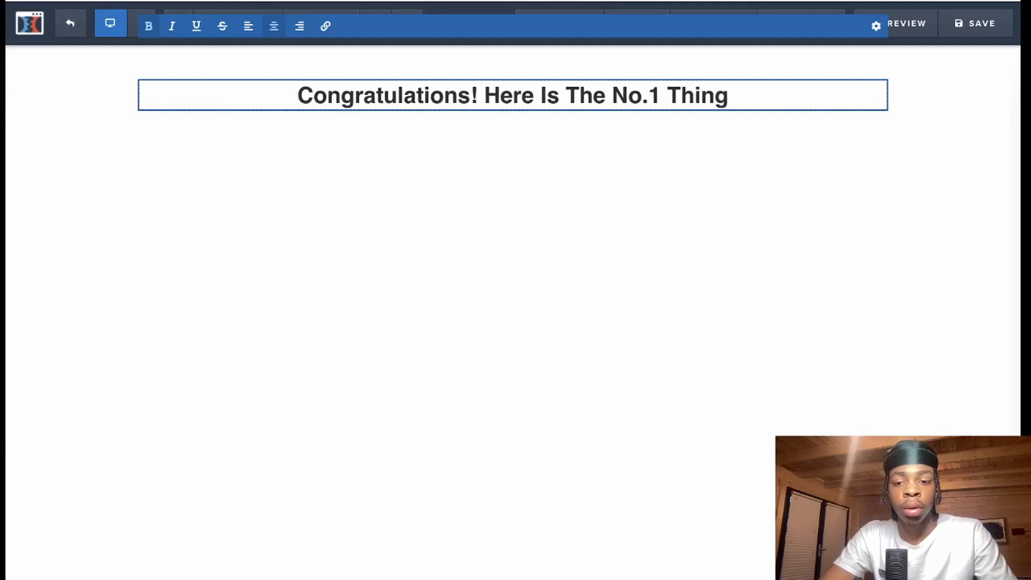
type(" All Beginner Affiliates Are M")
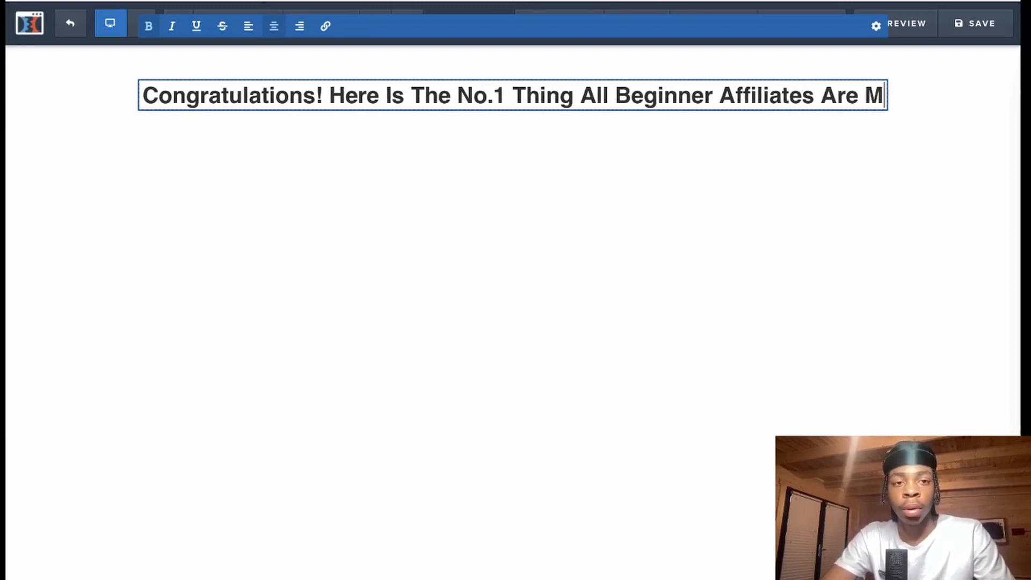
type("issing")
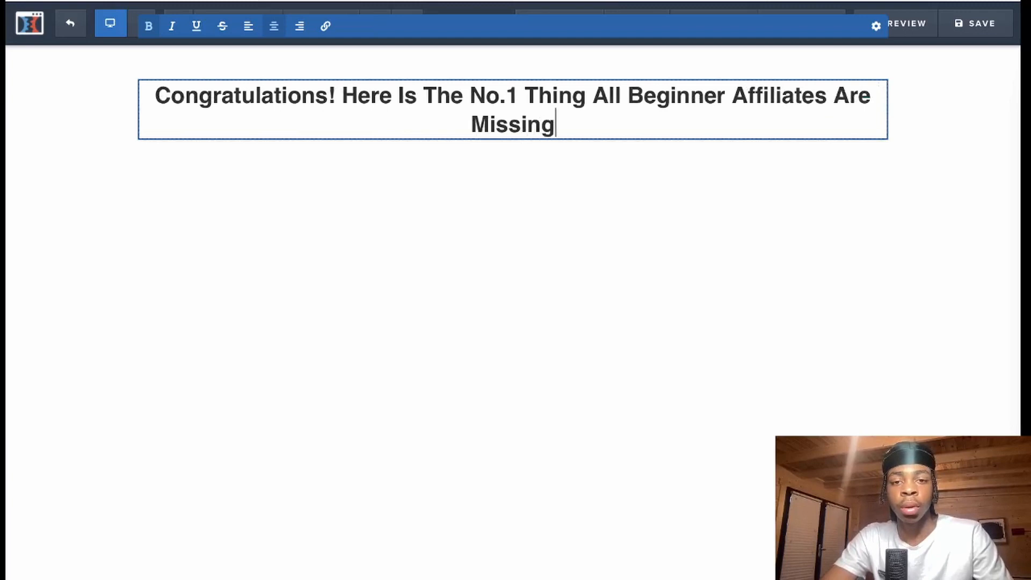
left_click(600, 316)
mouse_move(516, 138)
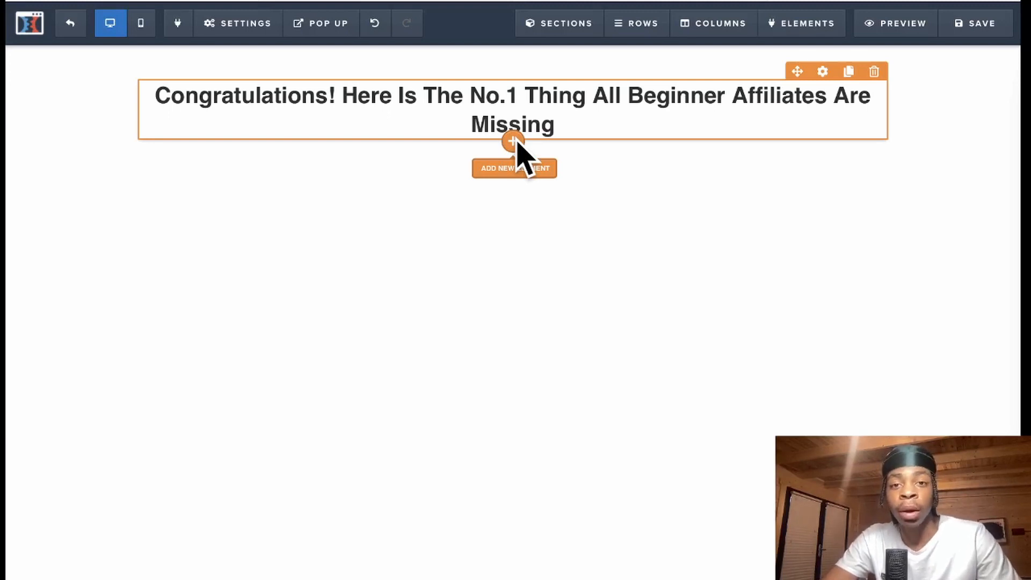
- Insert a video element under the headline and switch its video type from Custom Embed to YouTube
left_click(514, 142)
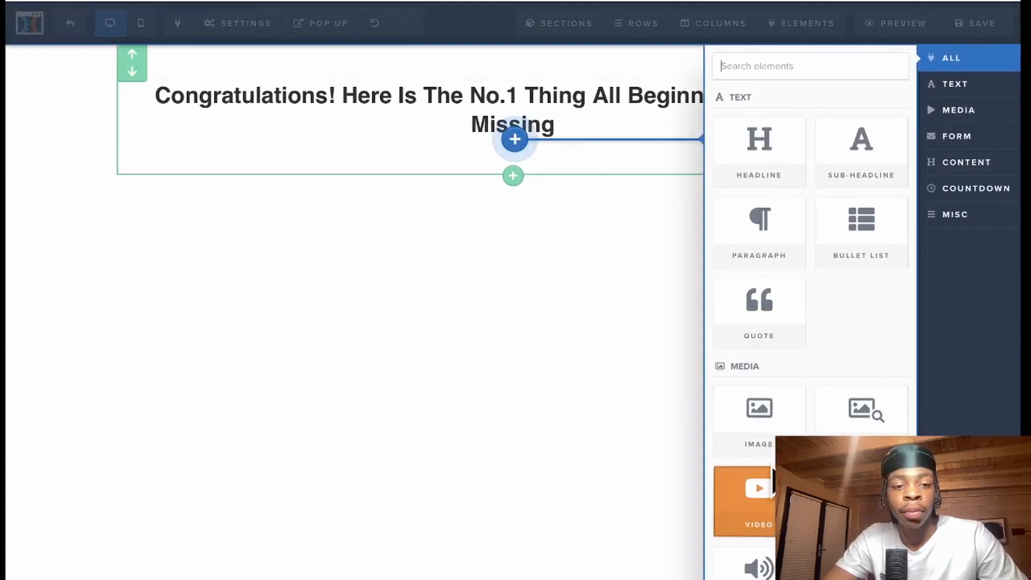
left_click(772, 480)
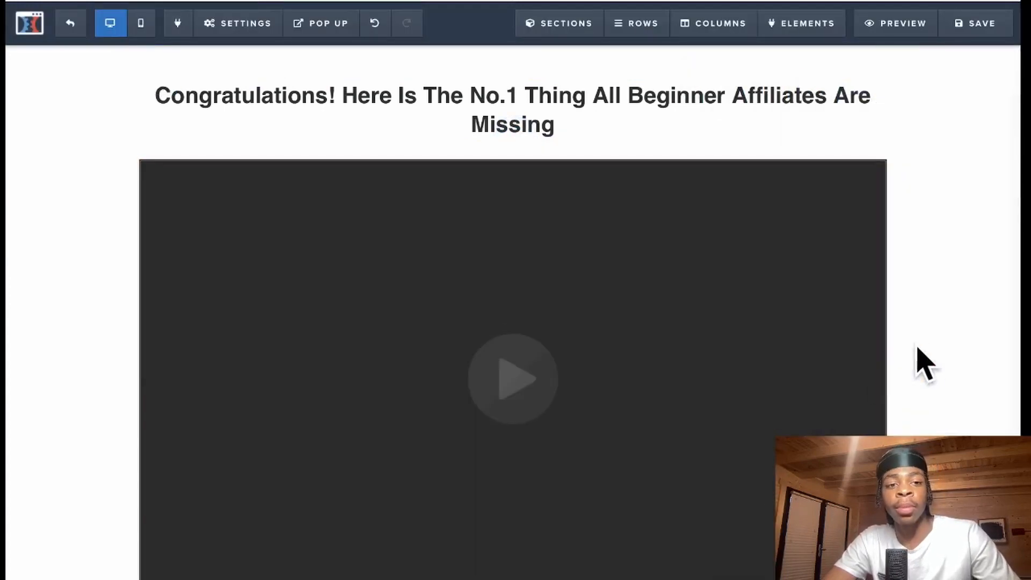
scroll(926, 345, "down", 1)
scroll(918, 263, "up", 1)
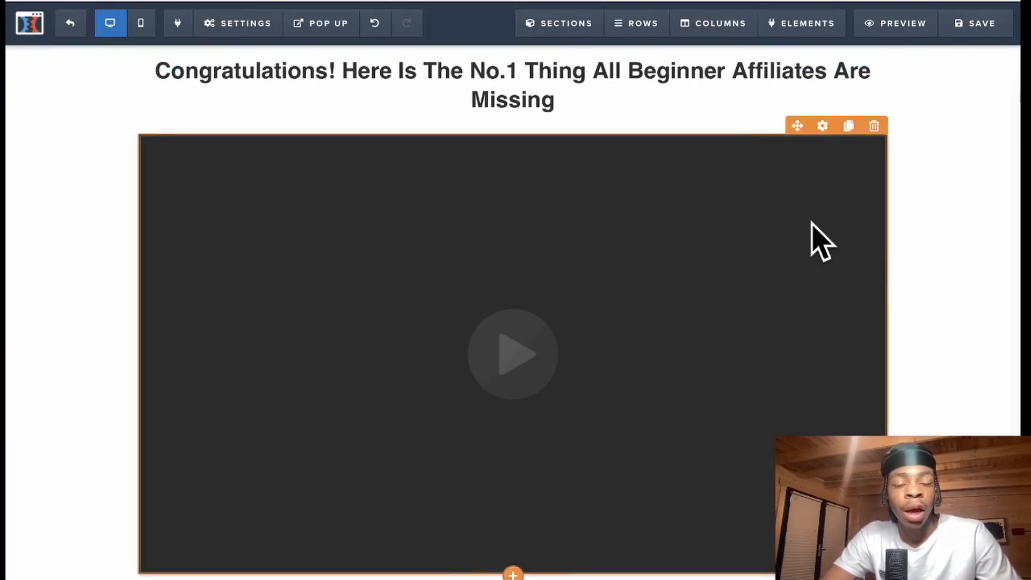
left_click(821, 128)
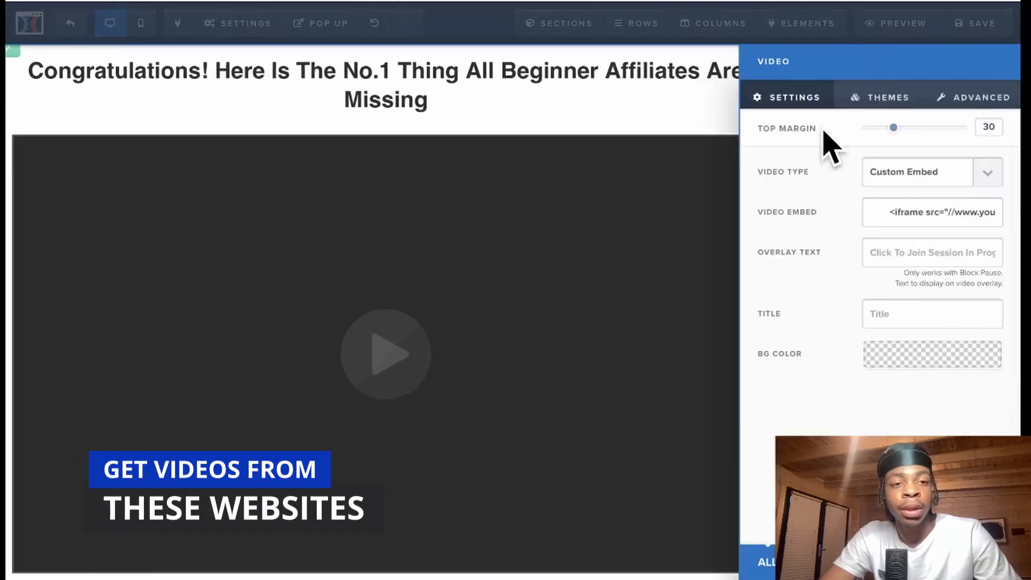
left_click(988, 172)
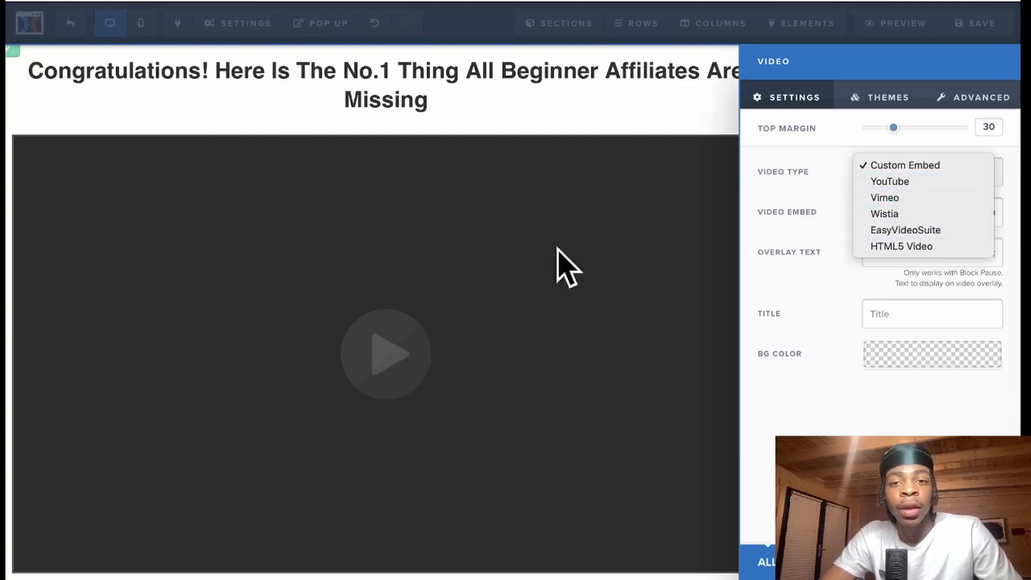
left_click(906, 182)
left_click(904, 207)
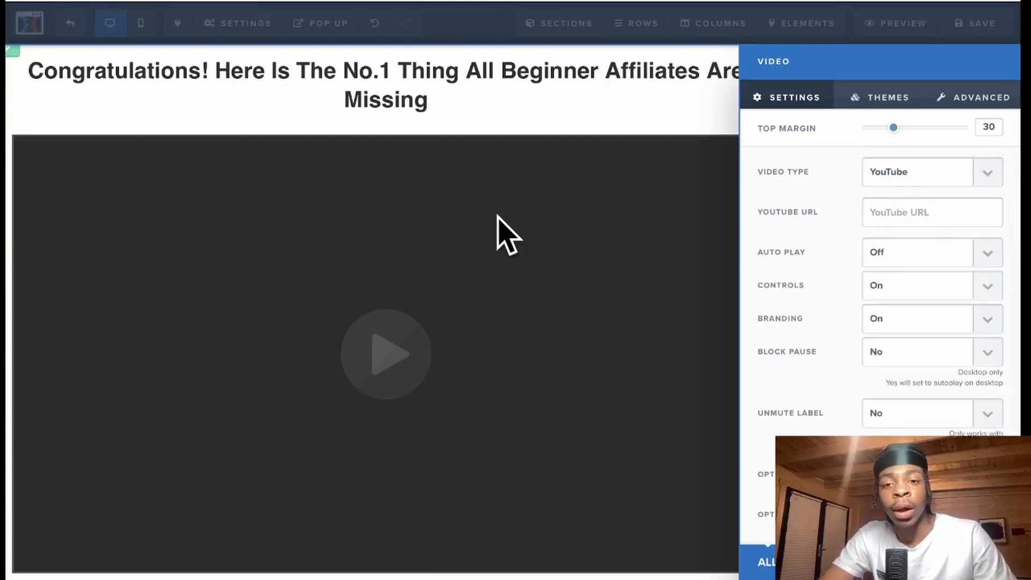
- Paste the YouTube video link into the video element
key("ctrl+v")
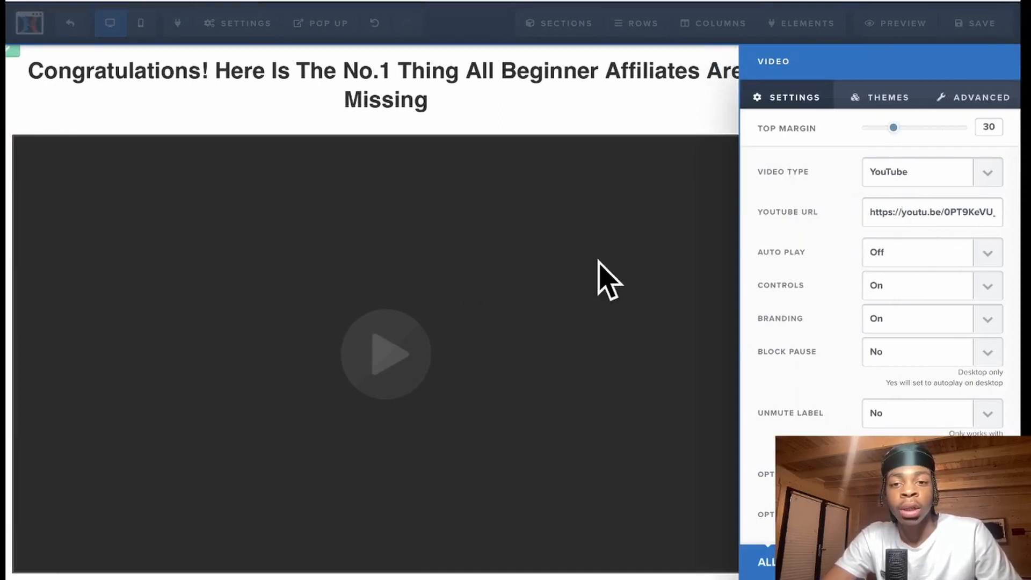
left_click(338, 290)
left_click(340, 290)
scroll(870, 306, "down", 1)
scroll(902, 268, "up", 1)
- Keep the video's autoplay off, with player controls and YouTube branding on
left_click(926, 226)
left_click(900, 234)
left_click(900, 231)
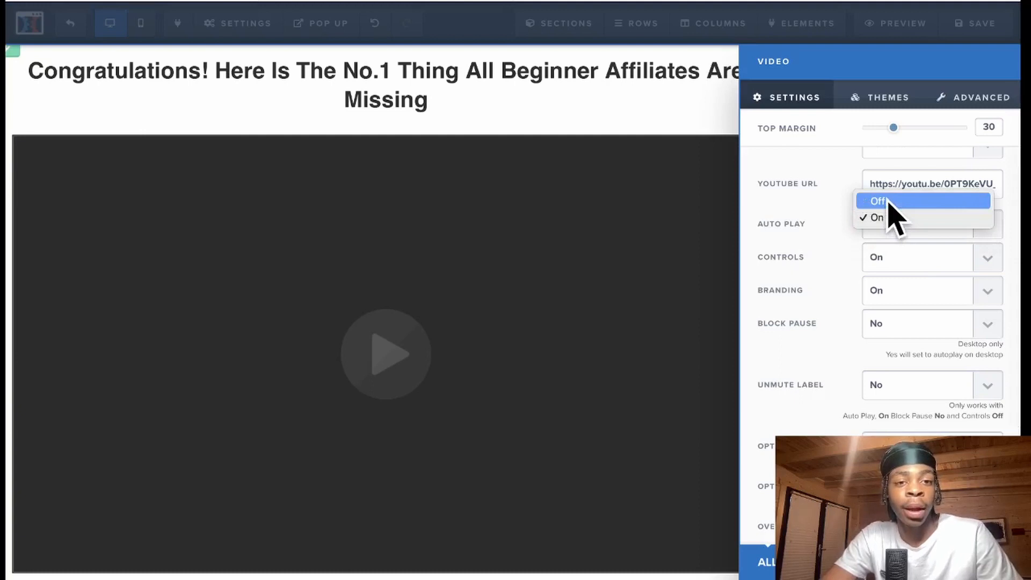
left_click(889, 202)
scroll(808, 292, "down", 1)
left_click(879, 230)
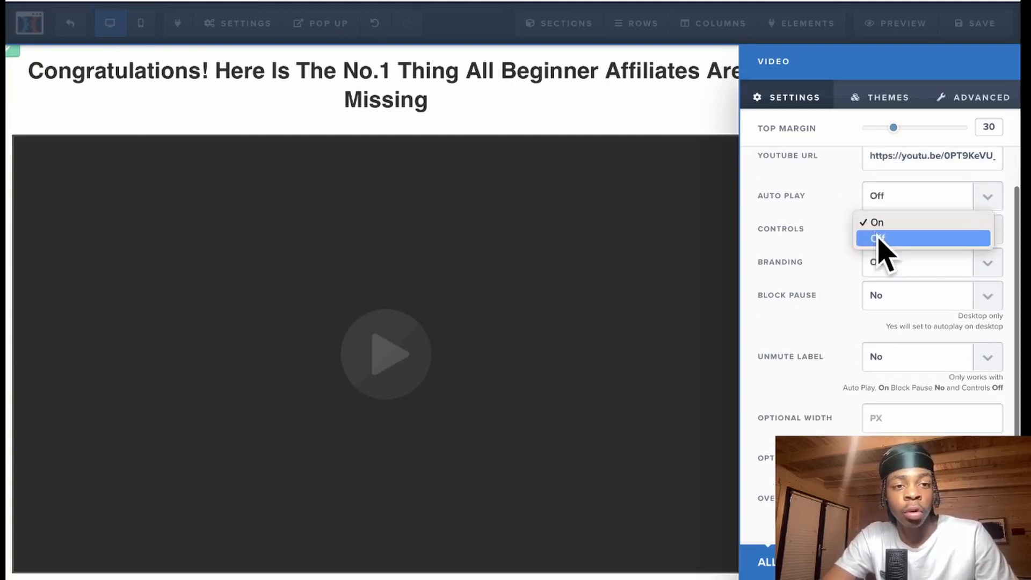
left_click(821, 258)
left_click(892, 263)
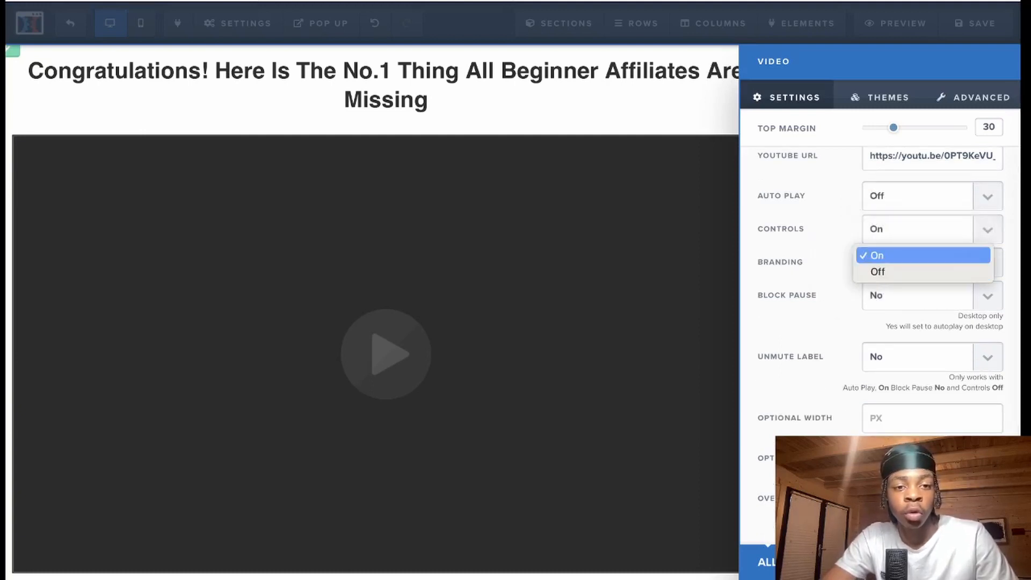
left_click(810, 294)
scroll(819, 322, "up", 2)
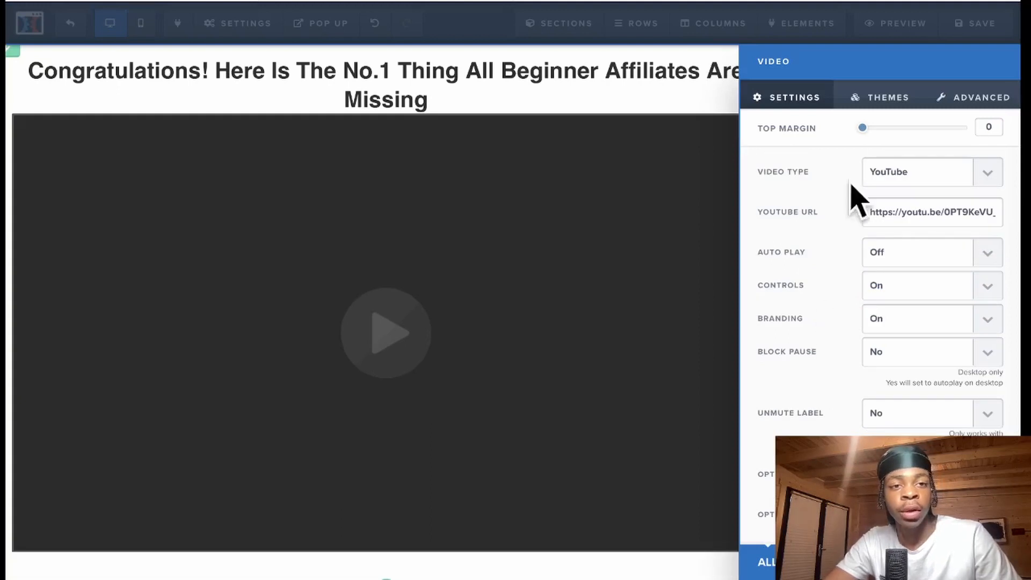
- Give the video the dark-bordered theme, 25 top margin and 3/4 width, then add a headline below
left_click(882, 99)
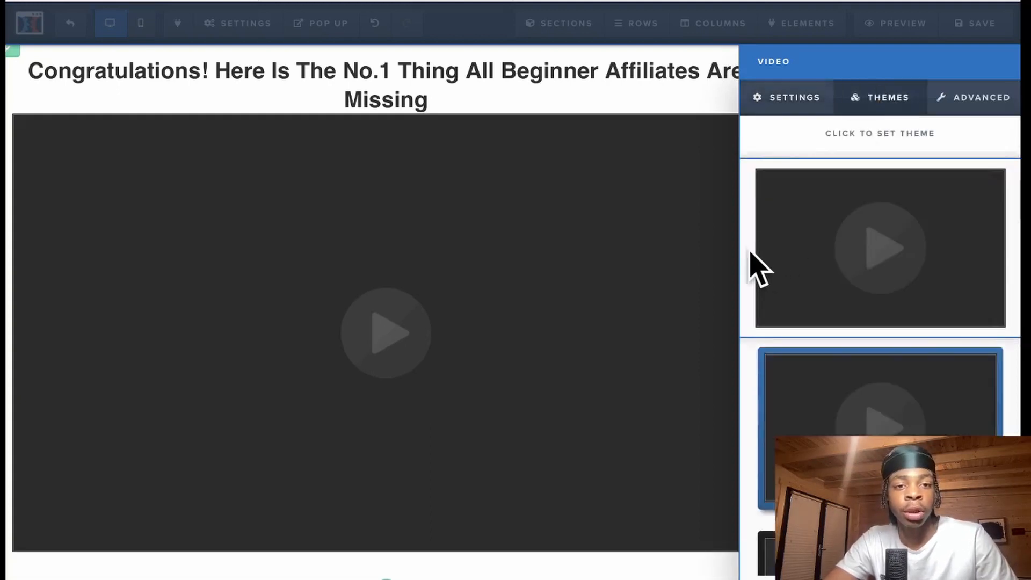
left_click(765, 354)
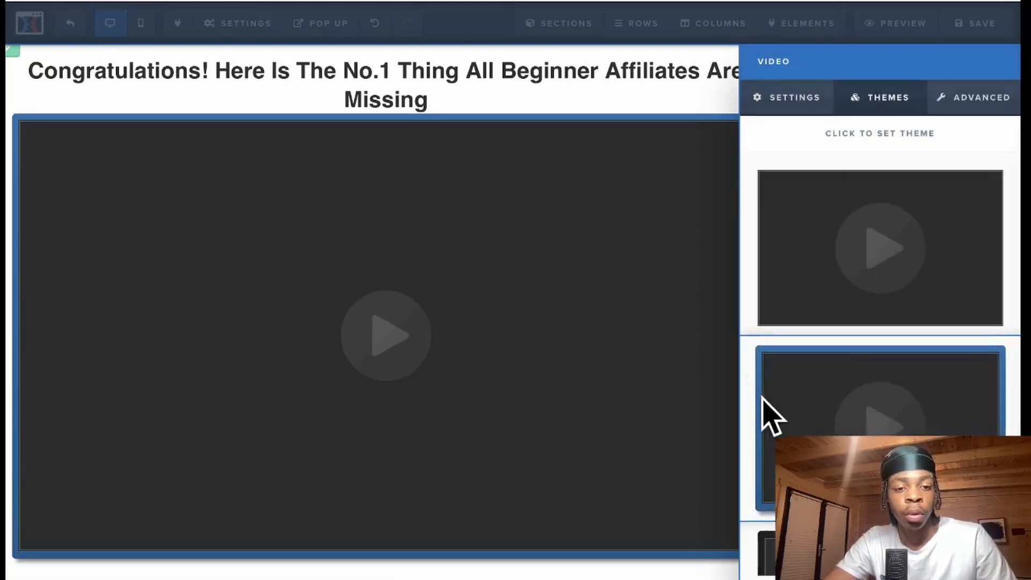
left_click(776, 550)
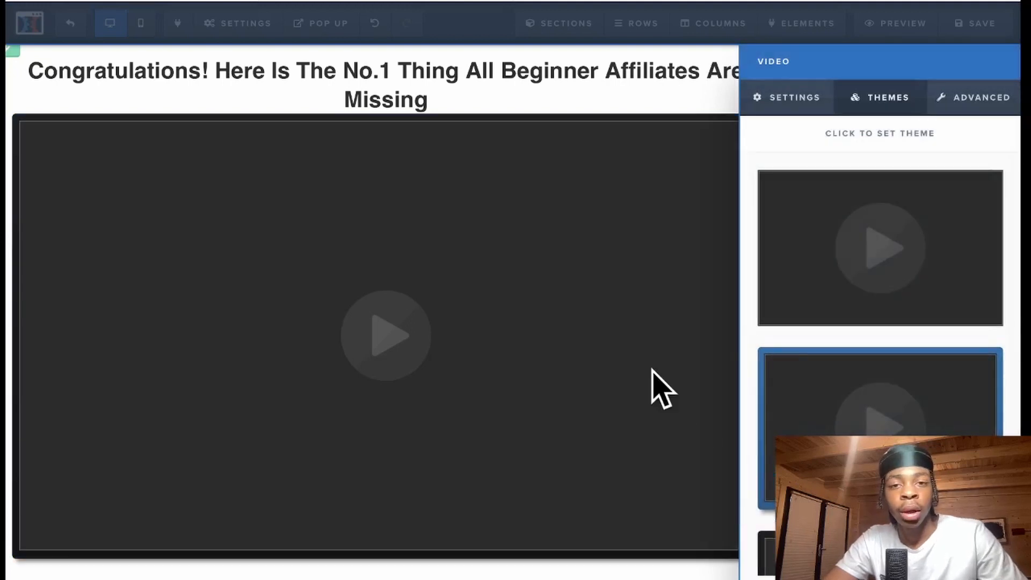
left_click(656, 387)
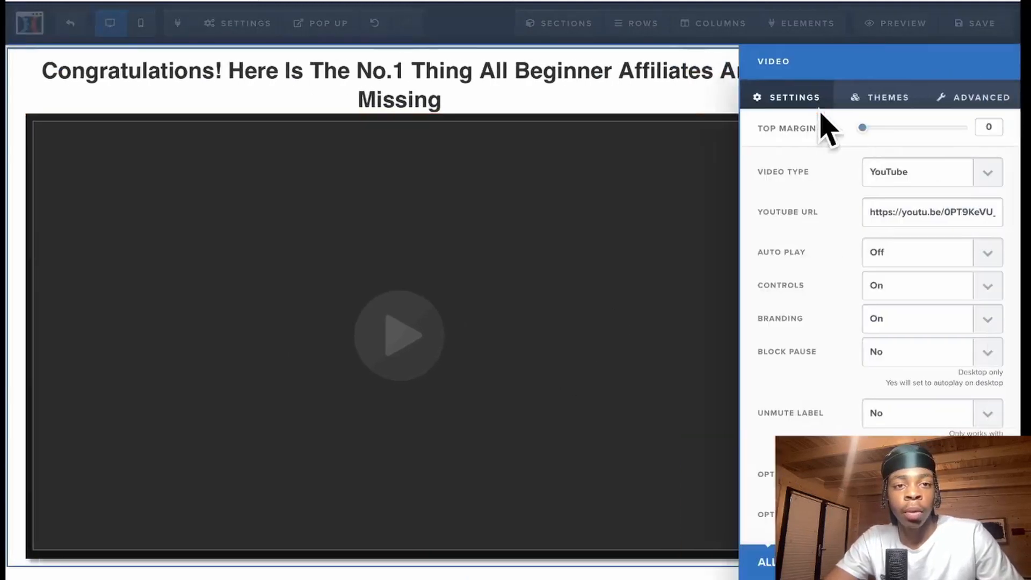
left_click_drag(863, 129, 888, 132)
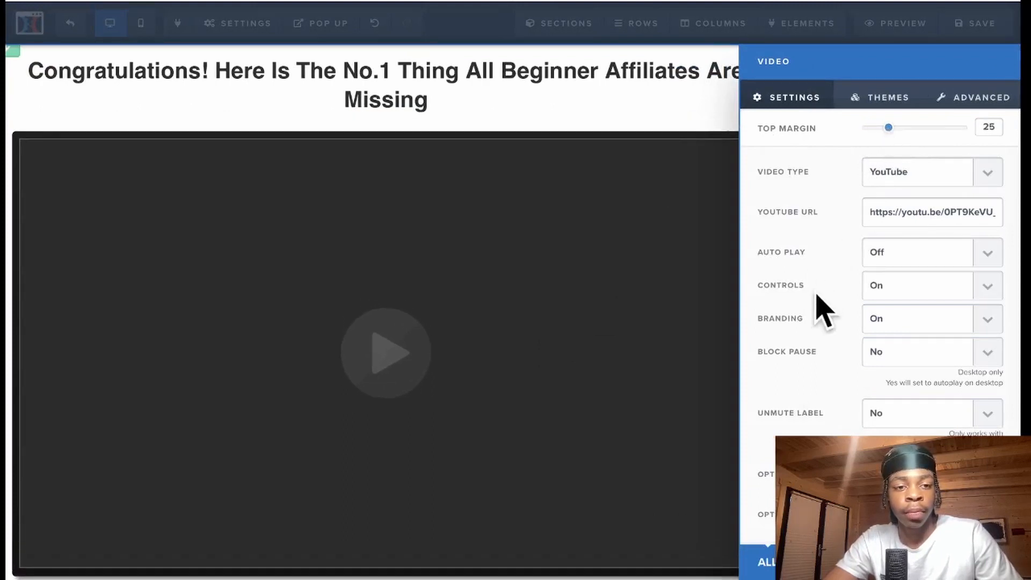
left_click(972, 97)
left_click(955, 179)
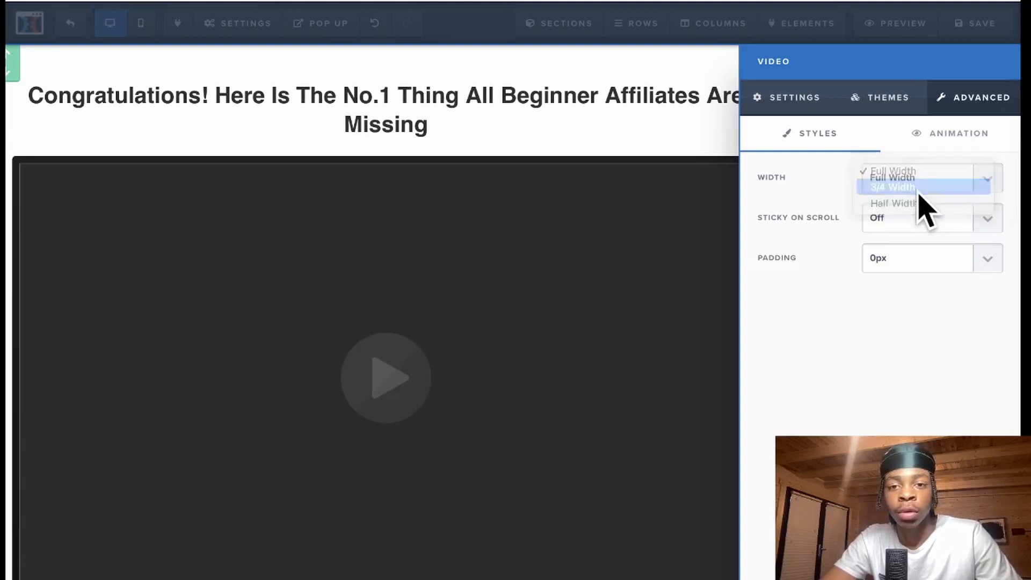
left_click(917, 190)
left_click(634, 343)
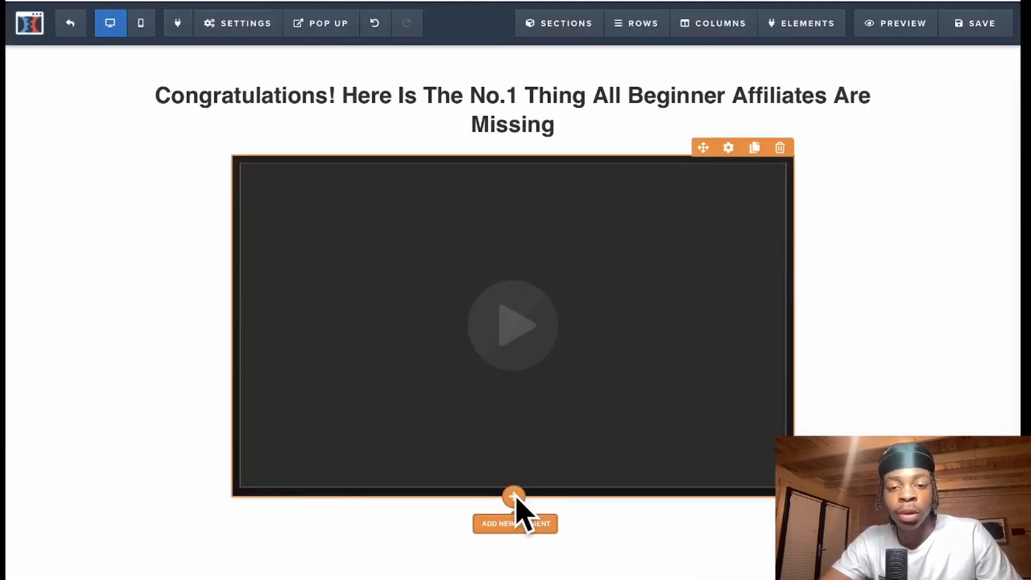
left_click(514, 497)
left_click(769, 176)
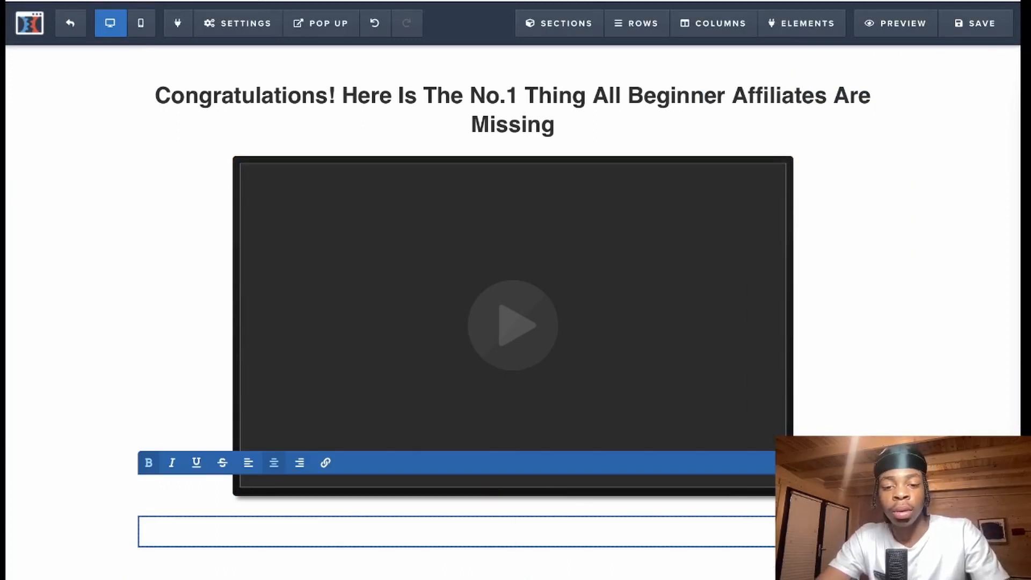
- Make the new headline read 'The....' and add a paragraph beneath it
type("The....")
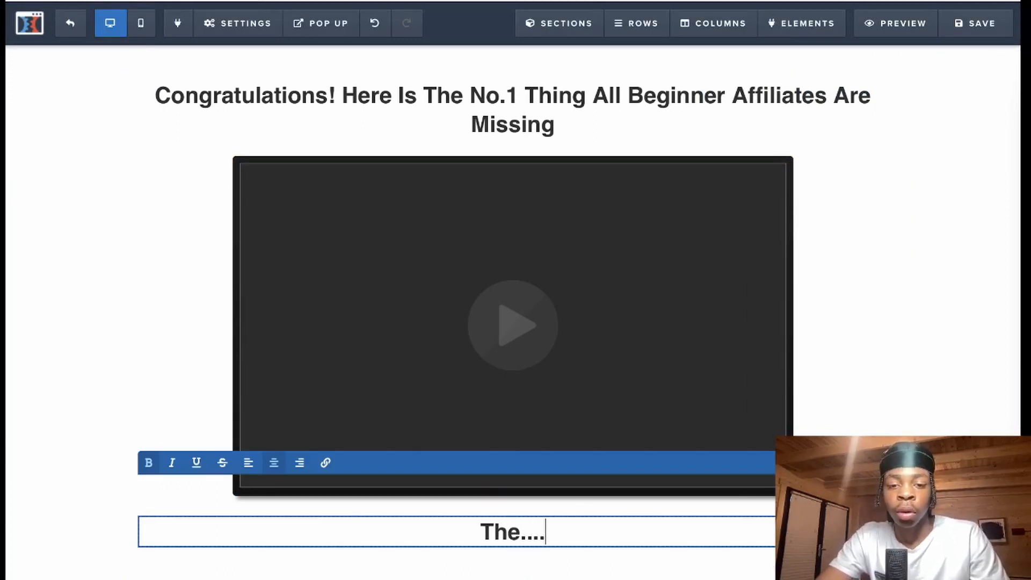
left_click(955, 242)
scroll(956, 242, "down", 1)
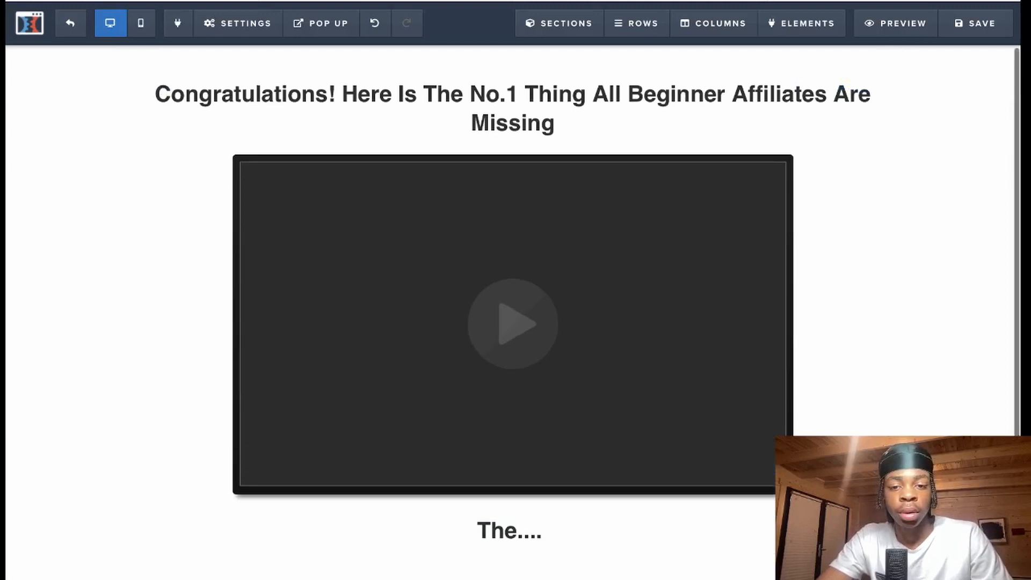
left_click(516, 565)
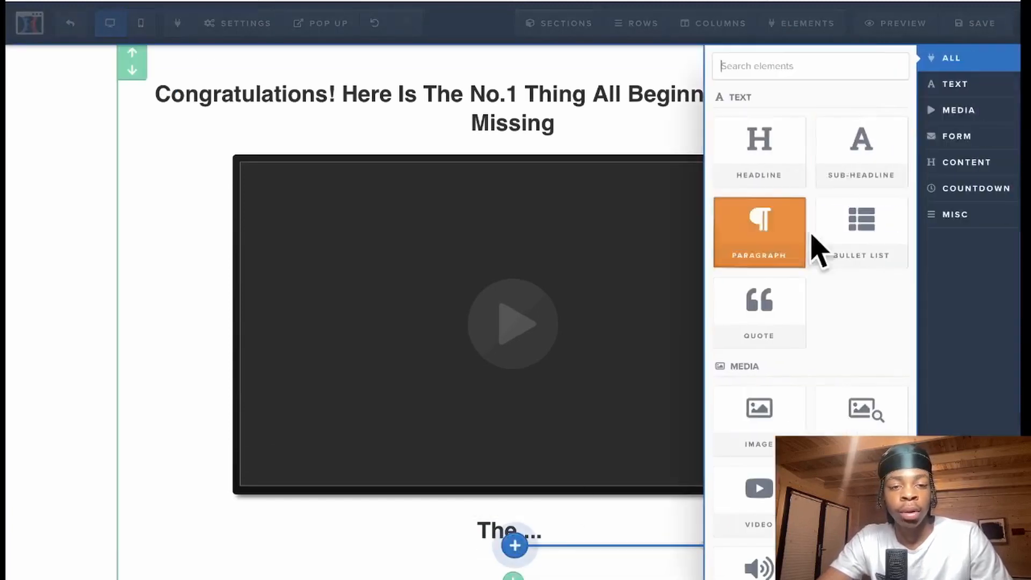
left_click(873, 147)
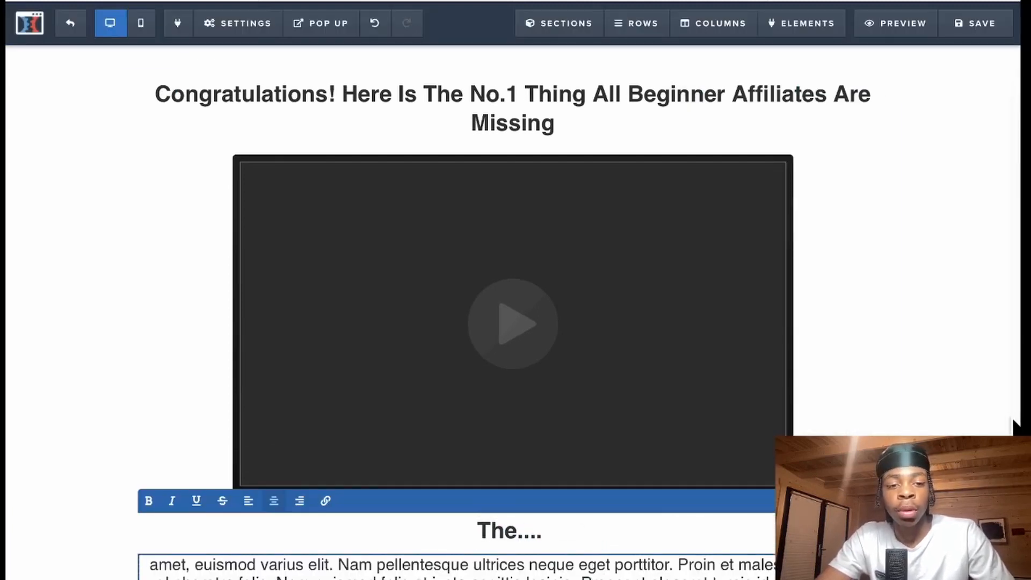
- Add an empty 1 Column row below the paragraph
scroll(986, 423, "down", 2)
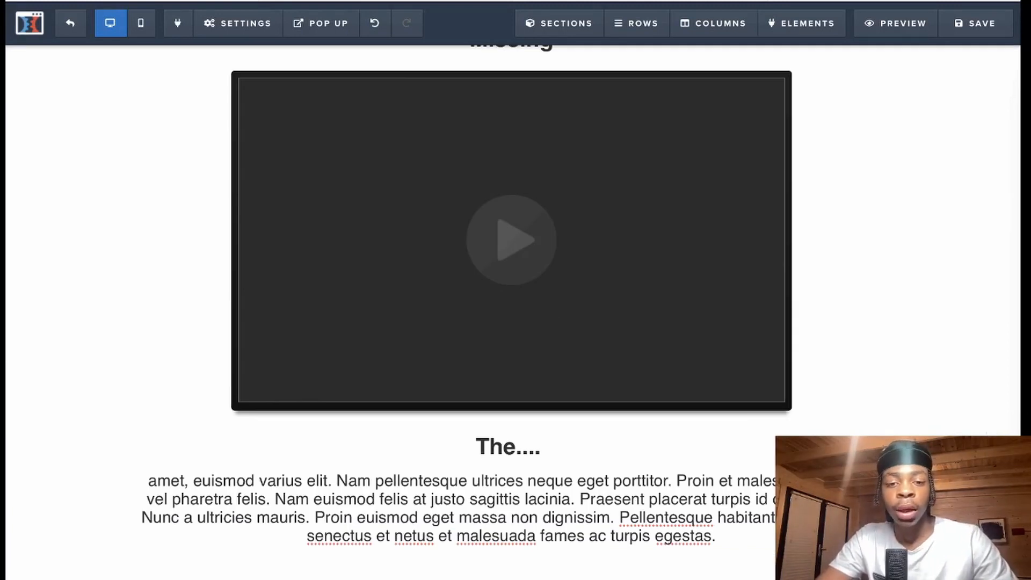
scroll(513, 310, "up", 1)
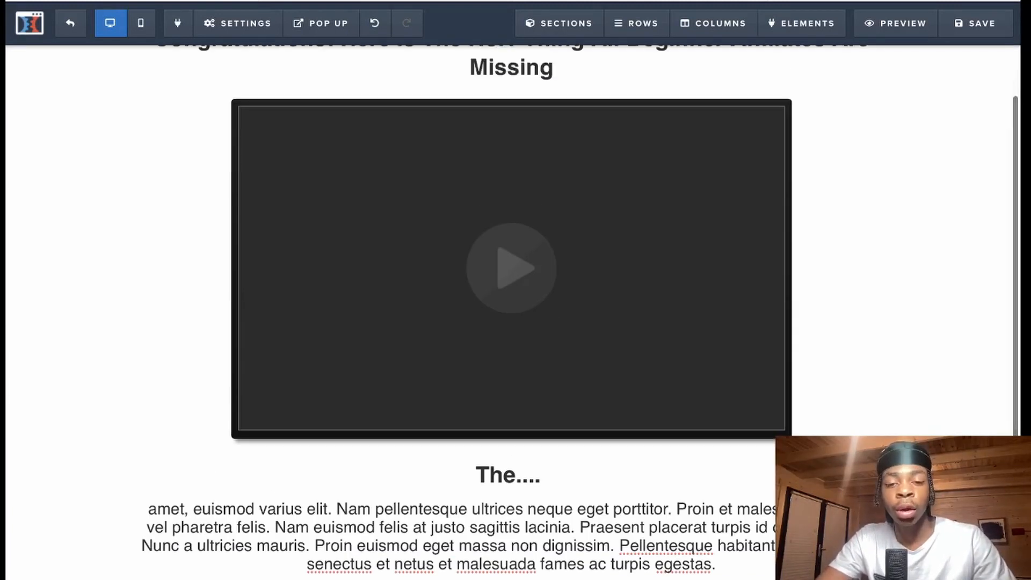
scroll(513, 309, "down", 1)
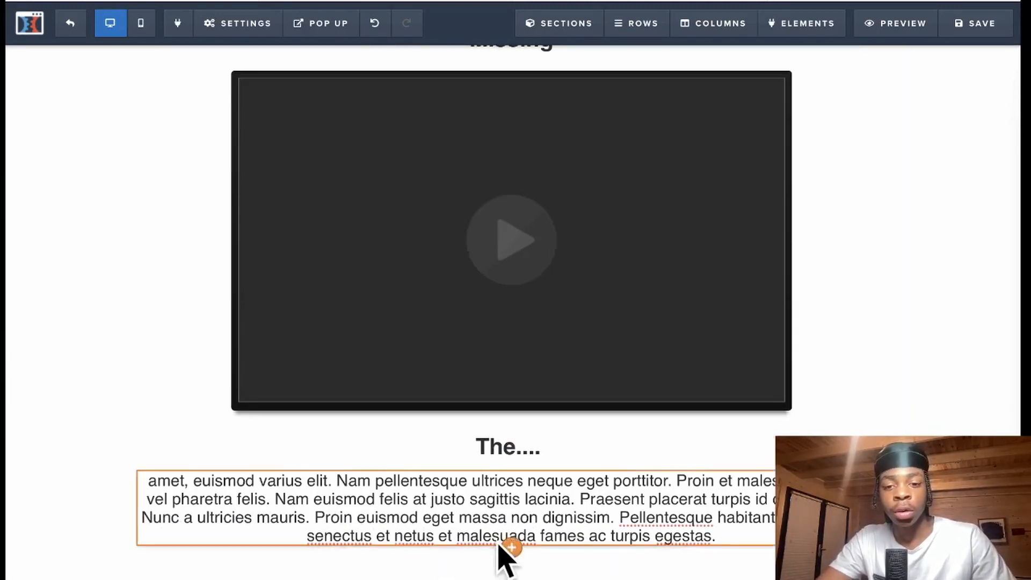
scroll(515, 558, "down", 1)
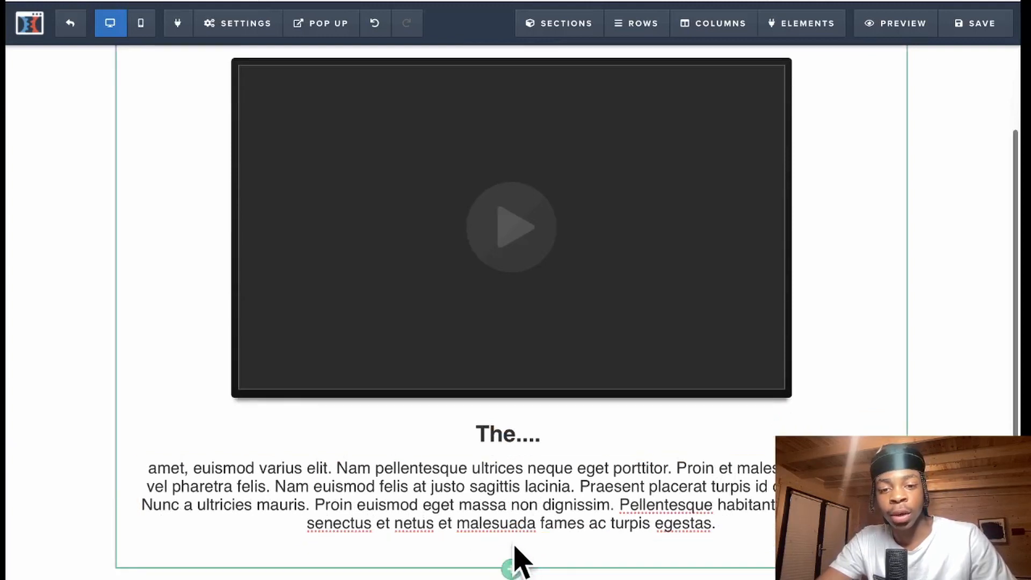
left_click(515, 559)
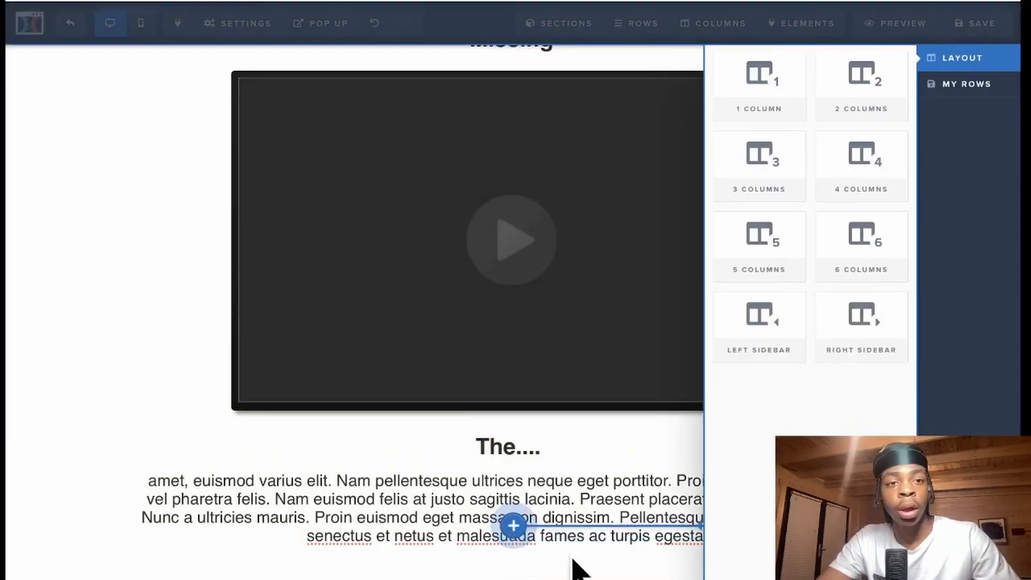
left_click(768, 106)
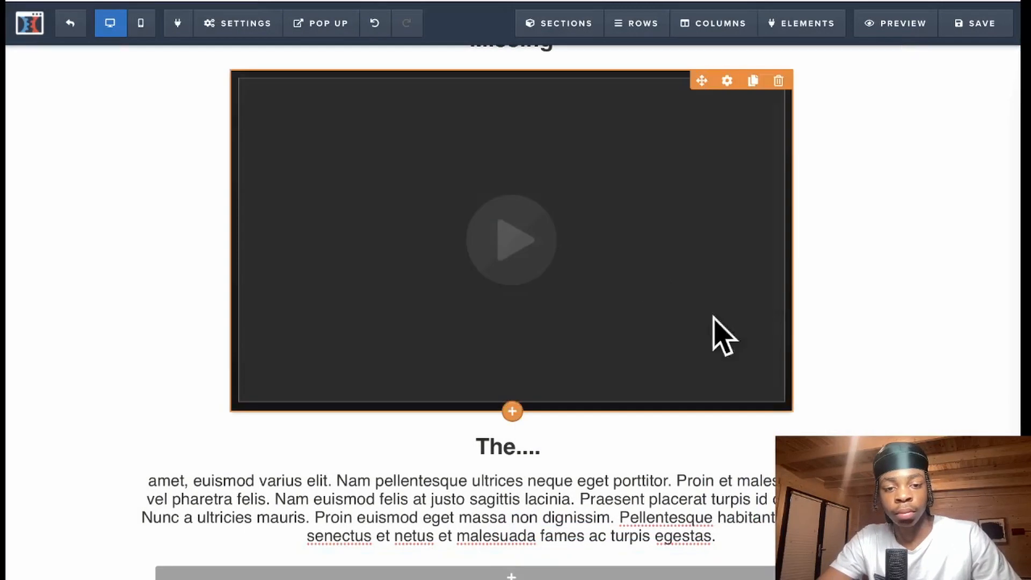
scroll(479, 561, "down", 2)
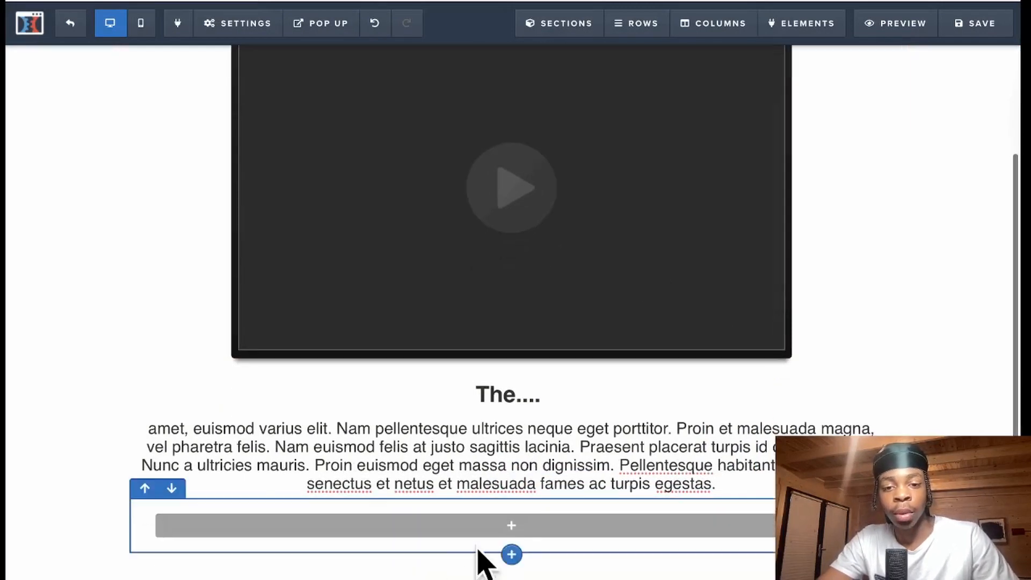
- Add a Click to Sign Up button to the new row, set to fill the row width
left_click(508, 526)
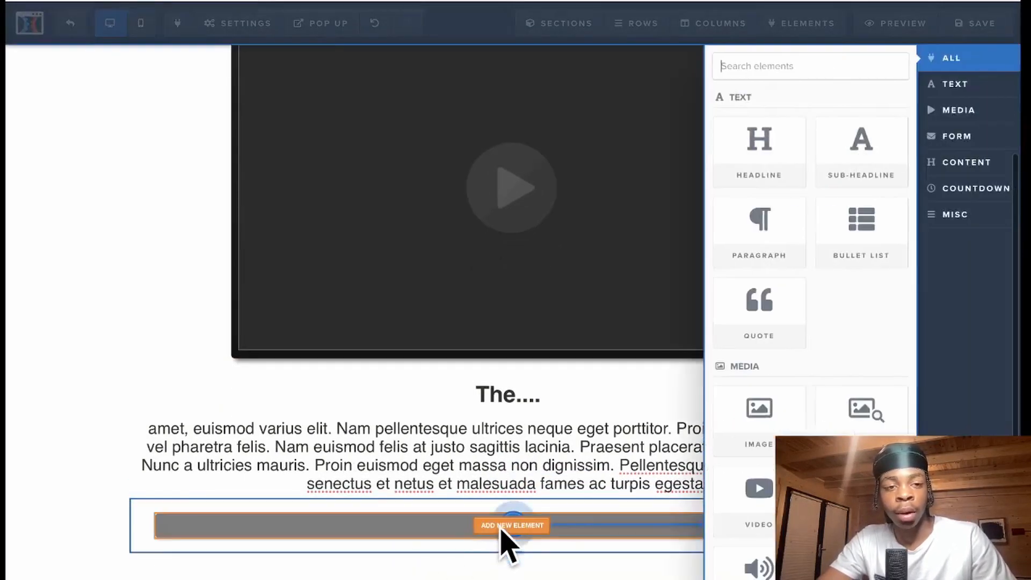
left_click(966, 136)
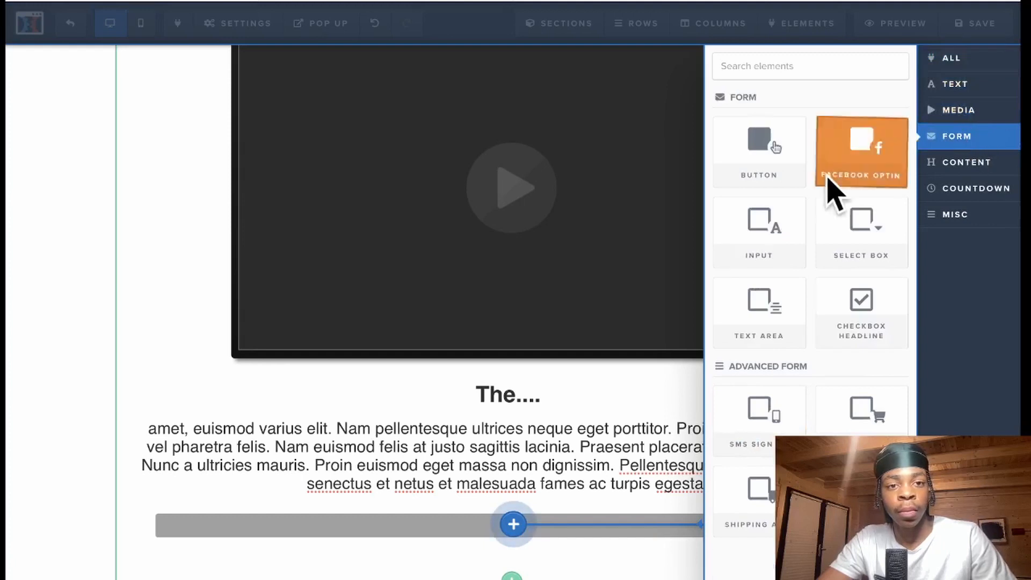
left_click(789, 165)
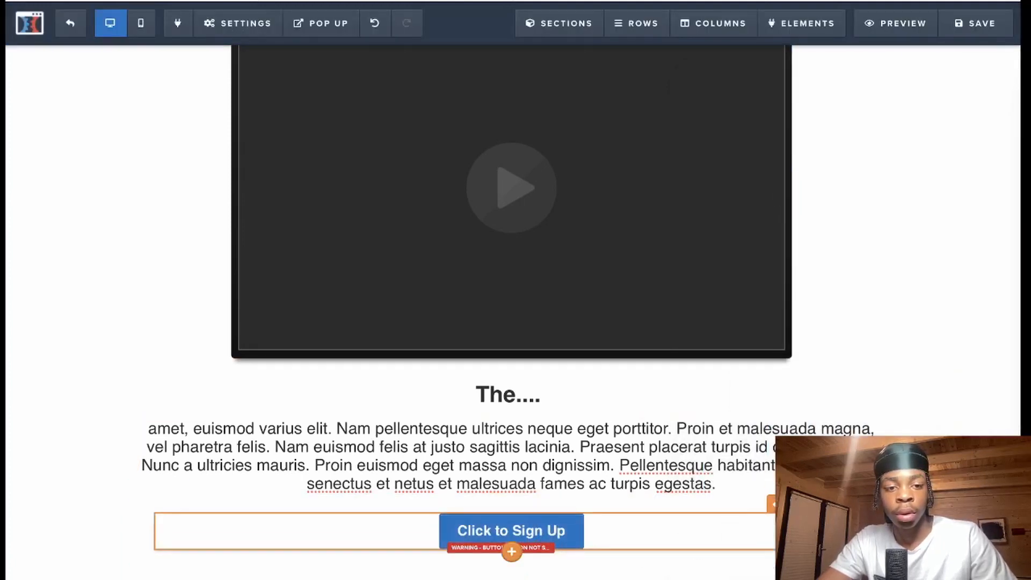
left_click(969, 99)
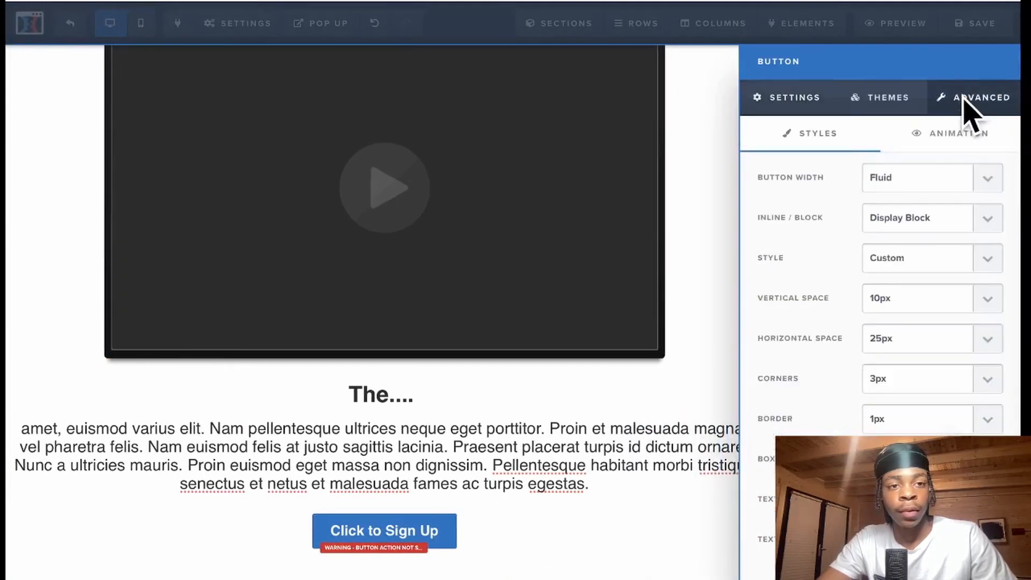
left_click(988, 177)
left_click(953, 186)
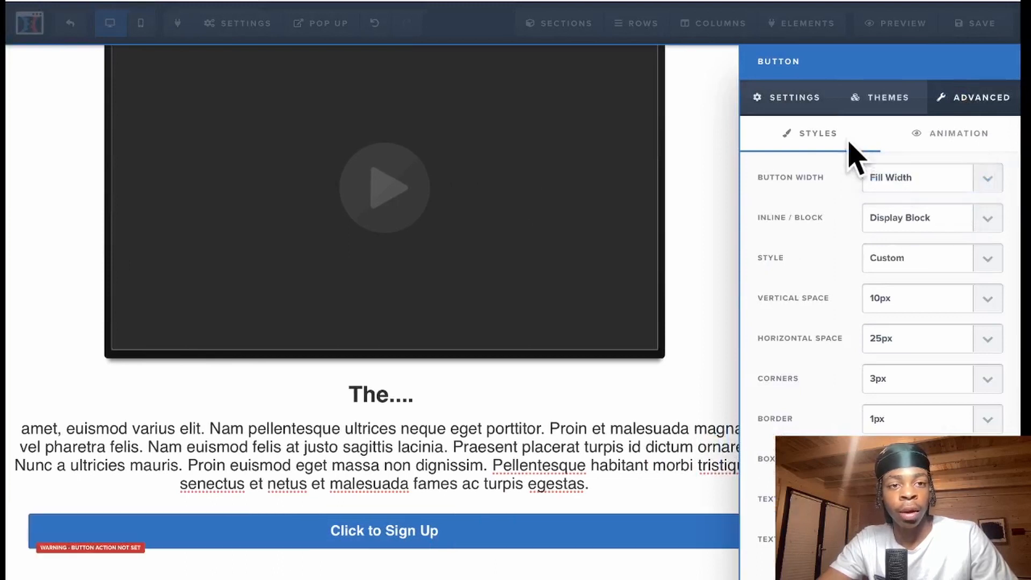
- Make the button background green and open its Go To Website URL action settings
left_click(806, 102)
scroll(828, 421, "down", 1)
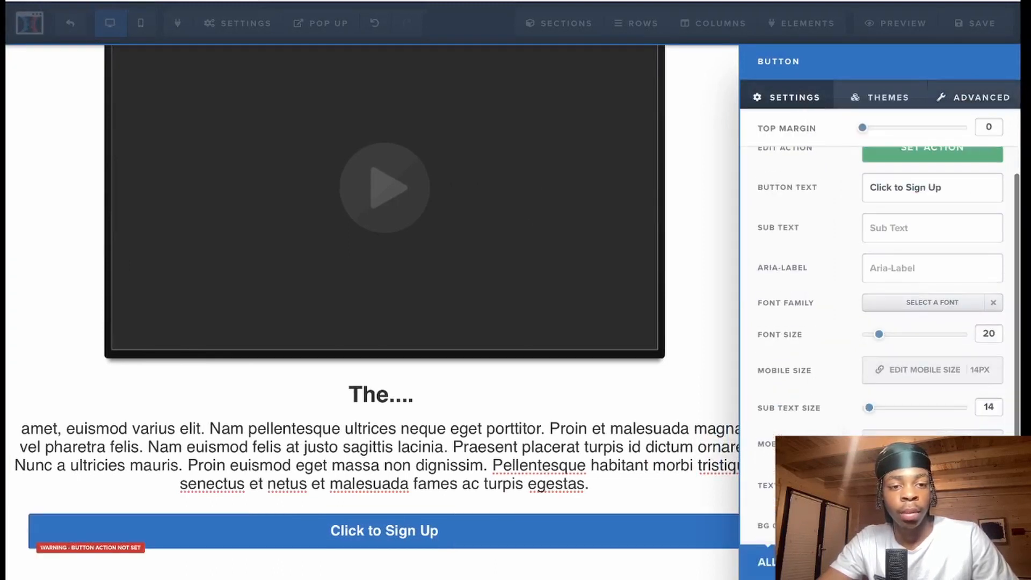
scroll(880, 322, "down", 1)
left_click(932, 506)
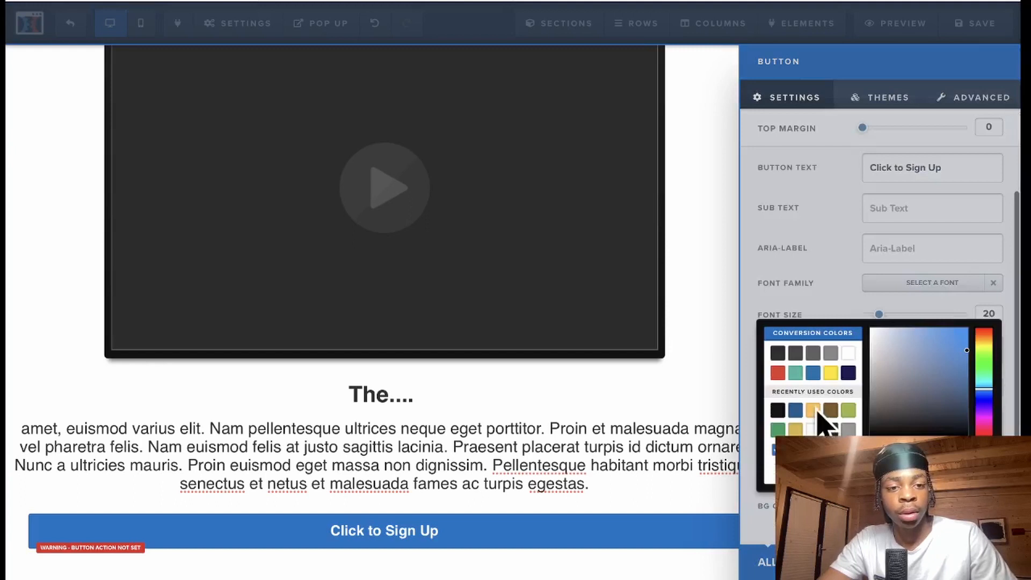
left_click(847, 411)
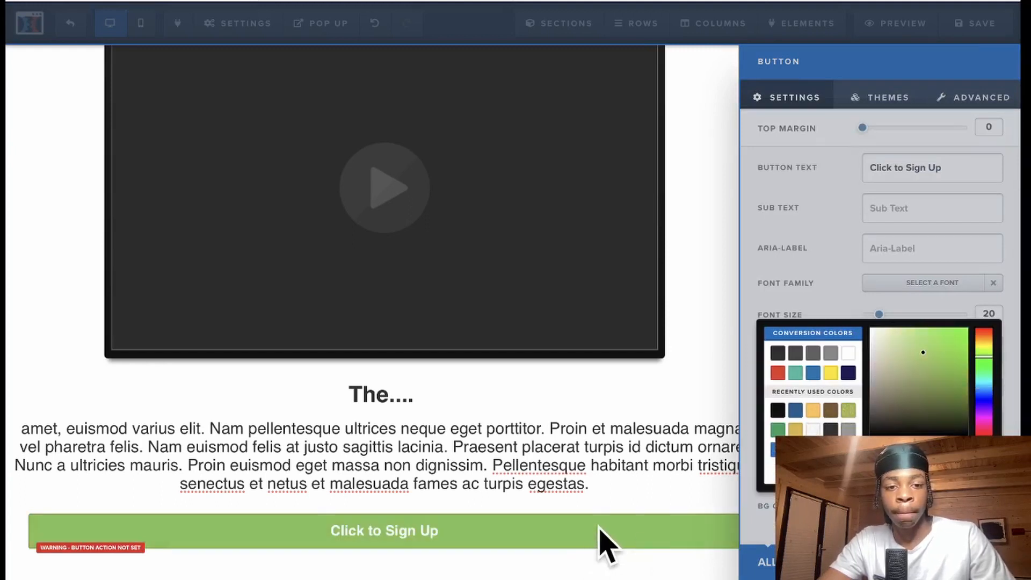
left_click(603, 543)
left_click(739, 536)
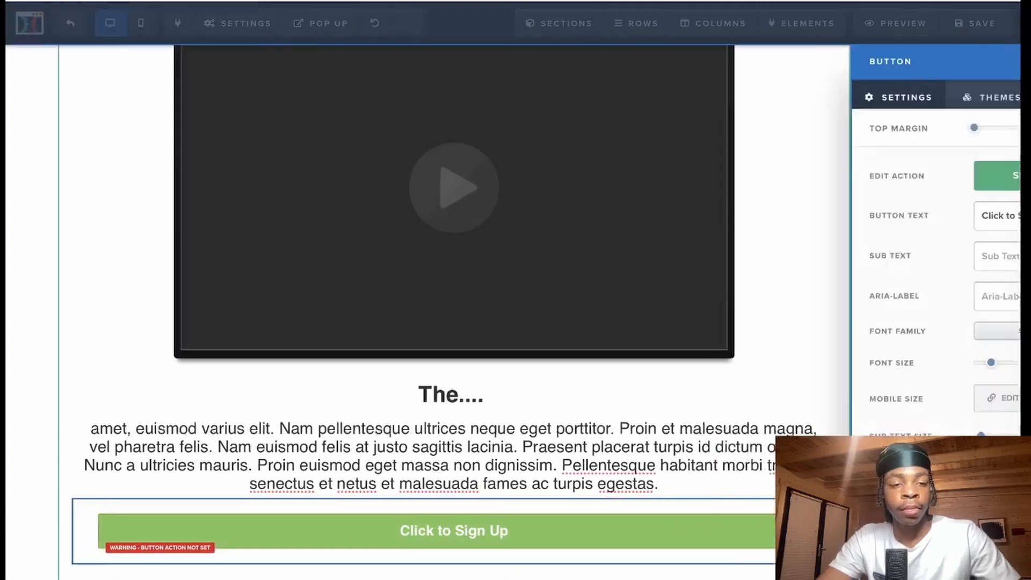
left_click(921, 185)
left_click(891, 241)
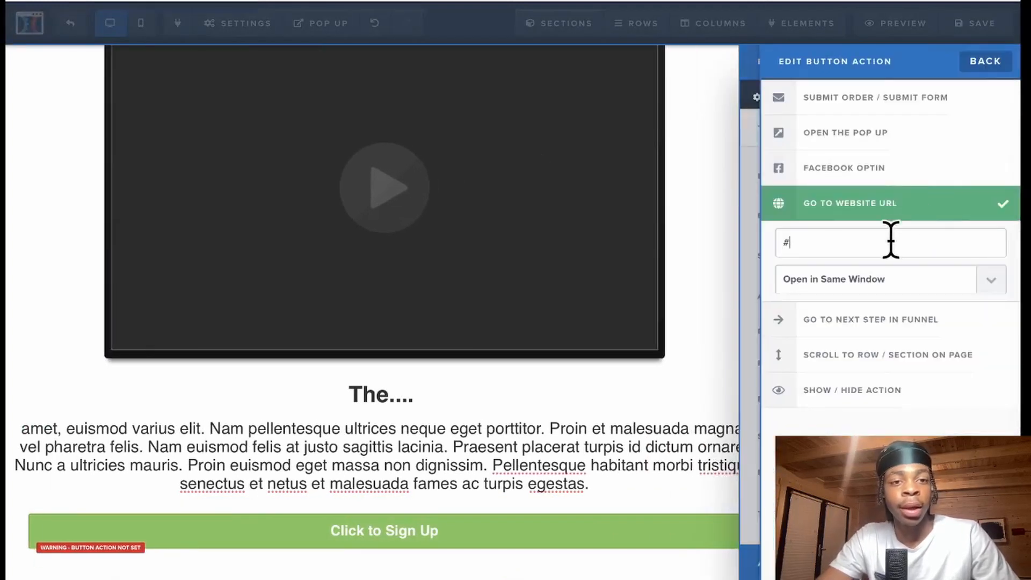
key("BackSpace")
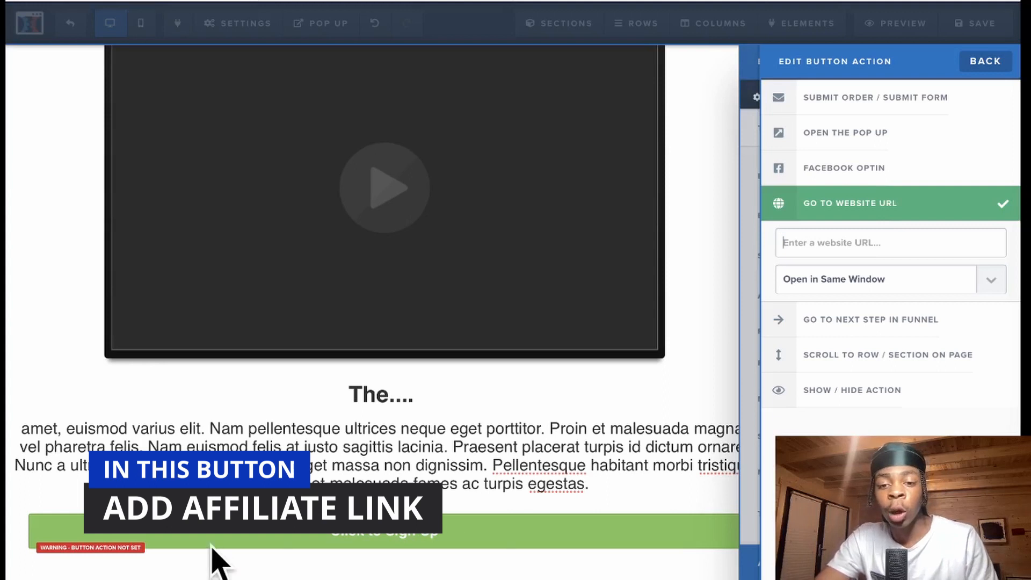
type("https://www.getresponse.com")
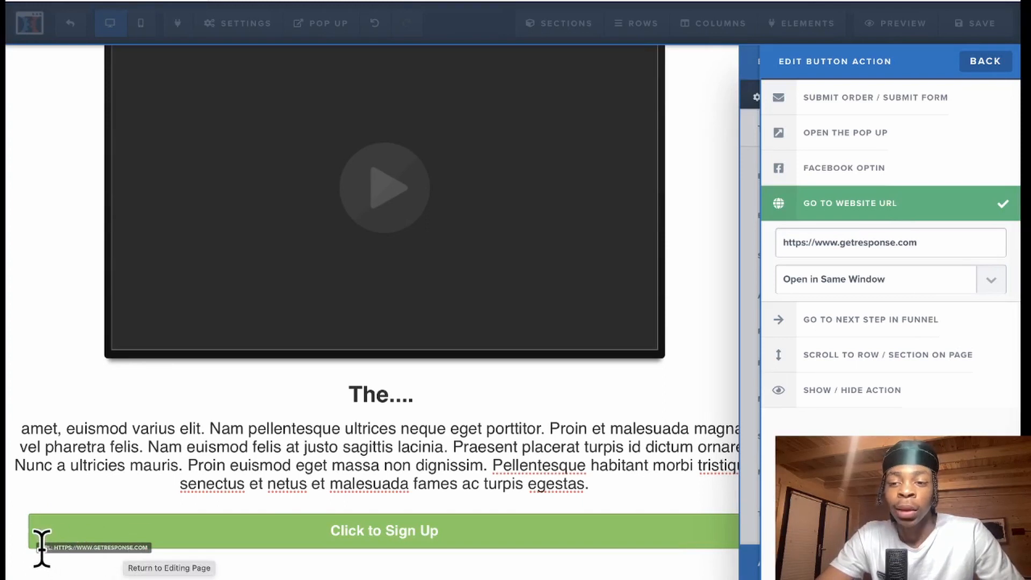
left_click(129, 550)
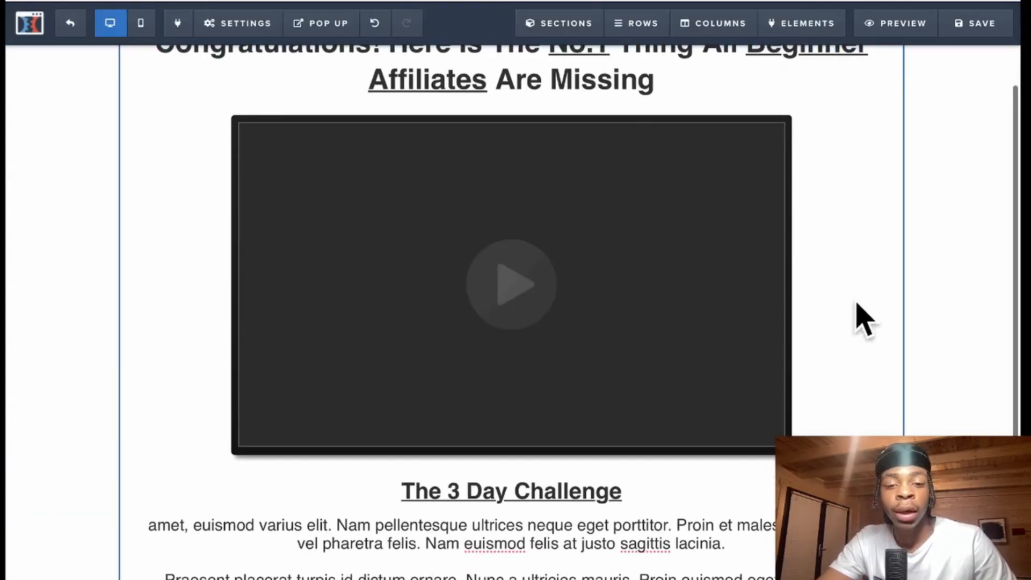
- Check the thank-you page in mobile view, save it, and return to the Video funnel's steps
scroll(829, 327, "down", 4)
scroll(836, 333, "up", 4)
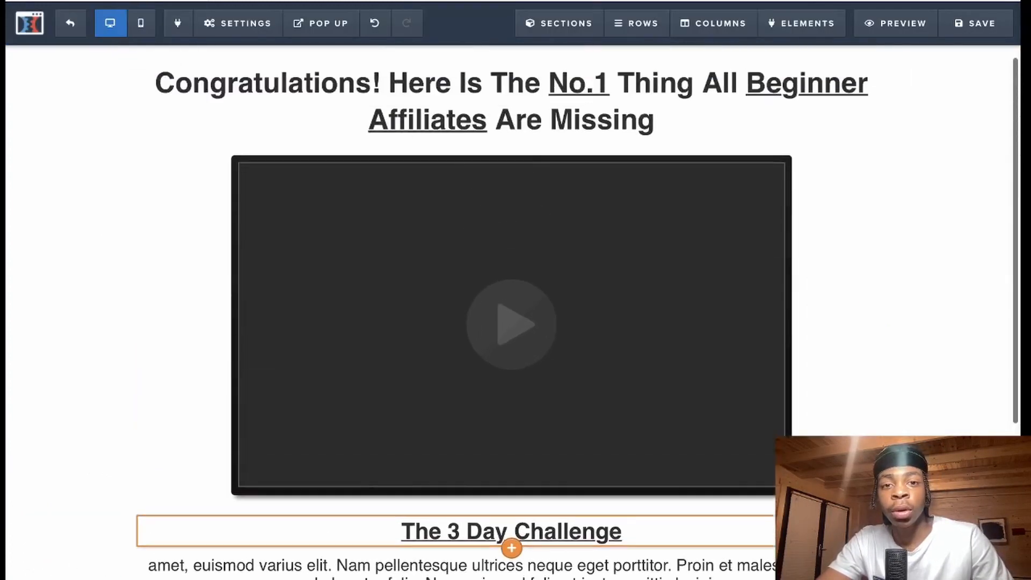
left_click(142, 27)
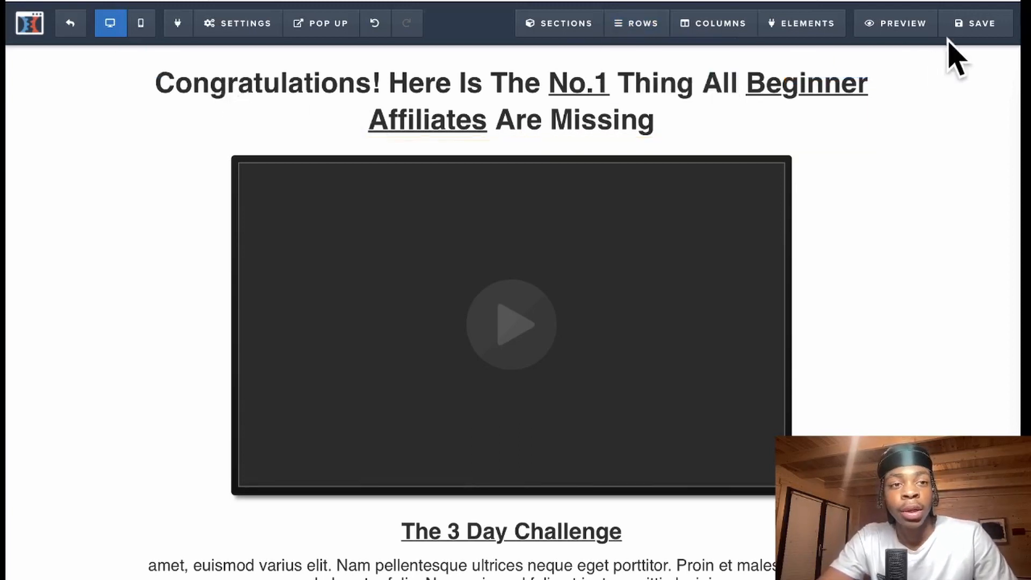
left_click(968, 26)
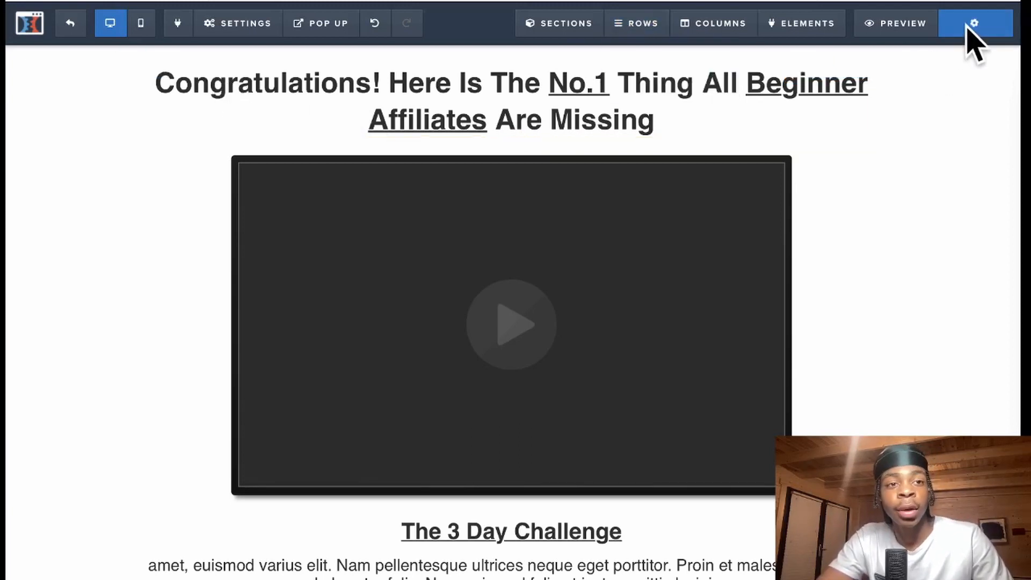
left_click(70, 26)
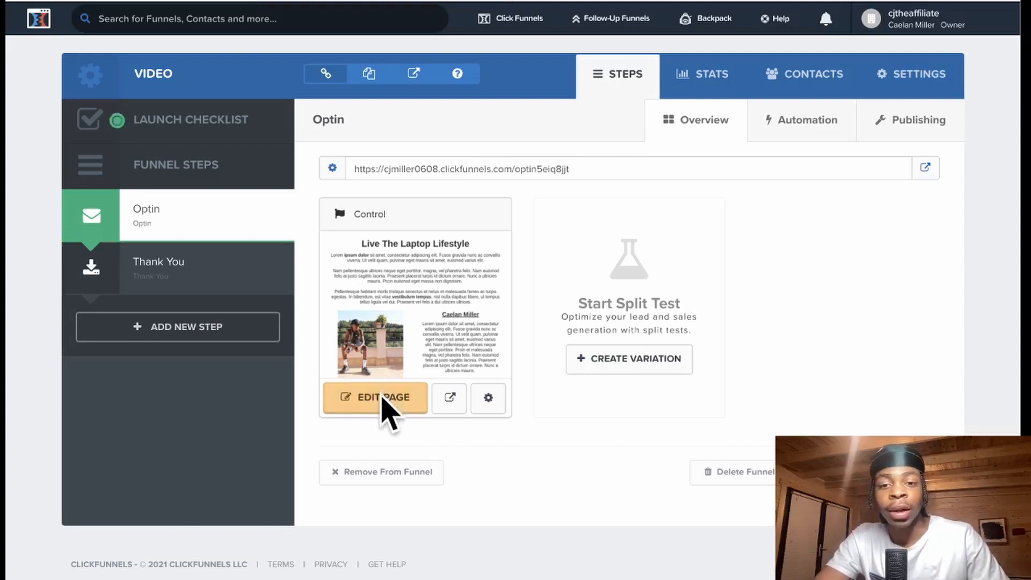
- Open the live optin page preview and look it over
left_click(450, 400)
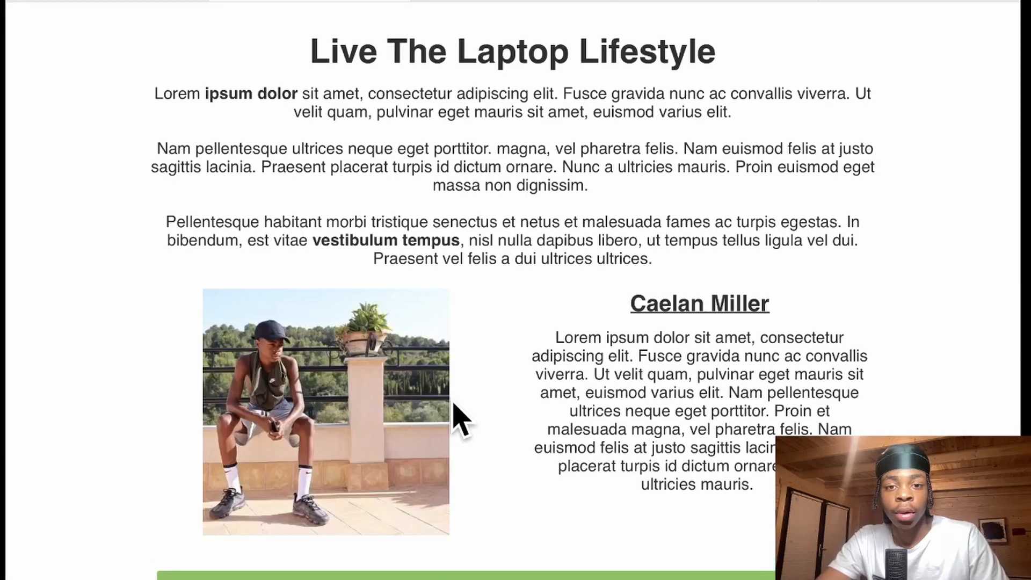
scroll(506, 167, "down", 3)
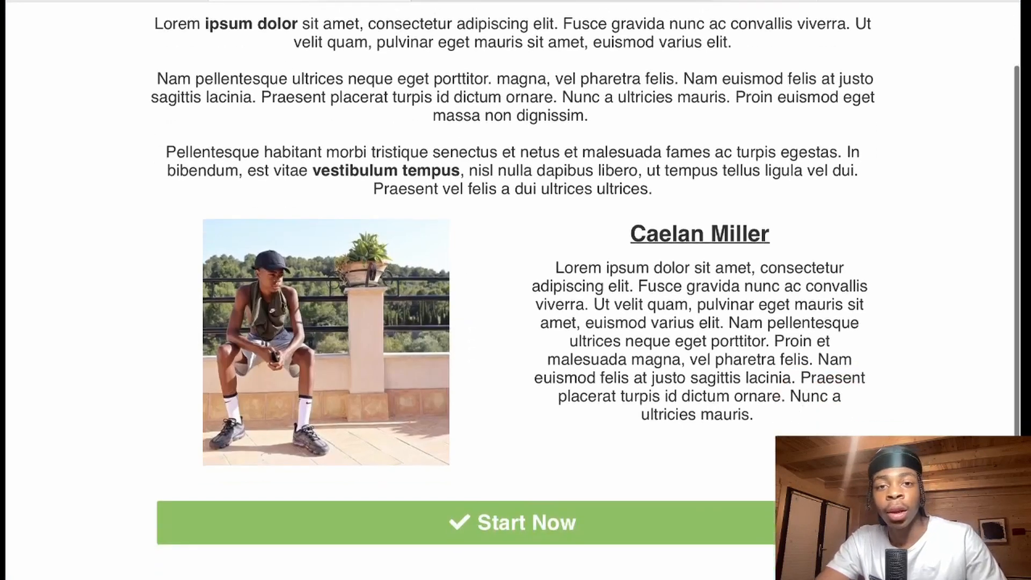
scroll(506, 167, "up", 2)
scroll(585, 290, "down", 1)
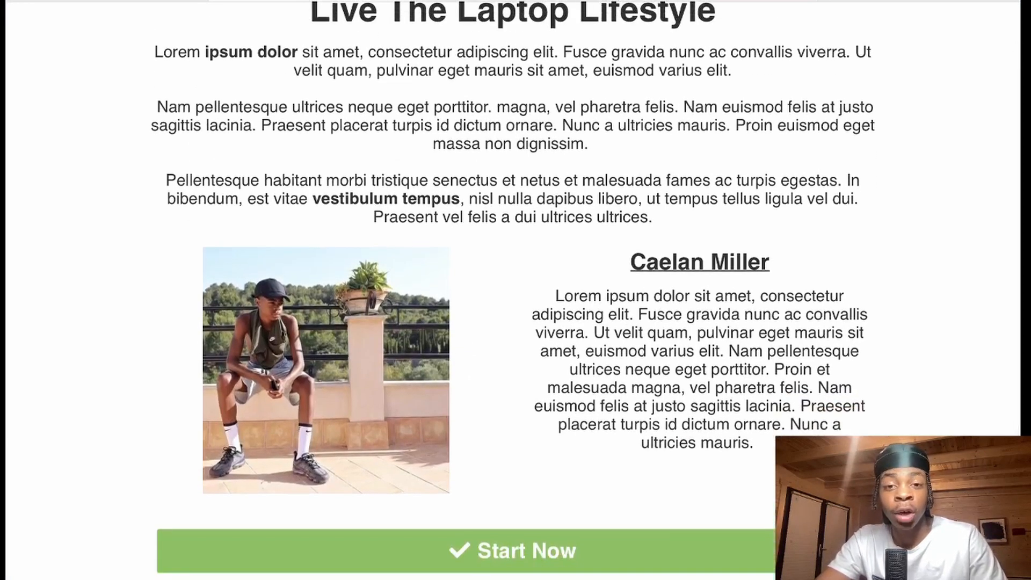
scroll(515, 225, "down", 1)
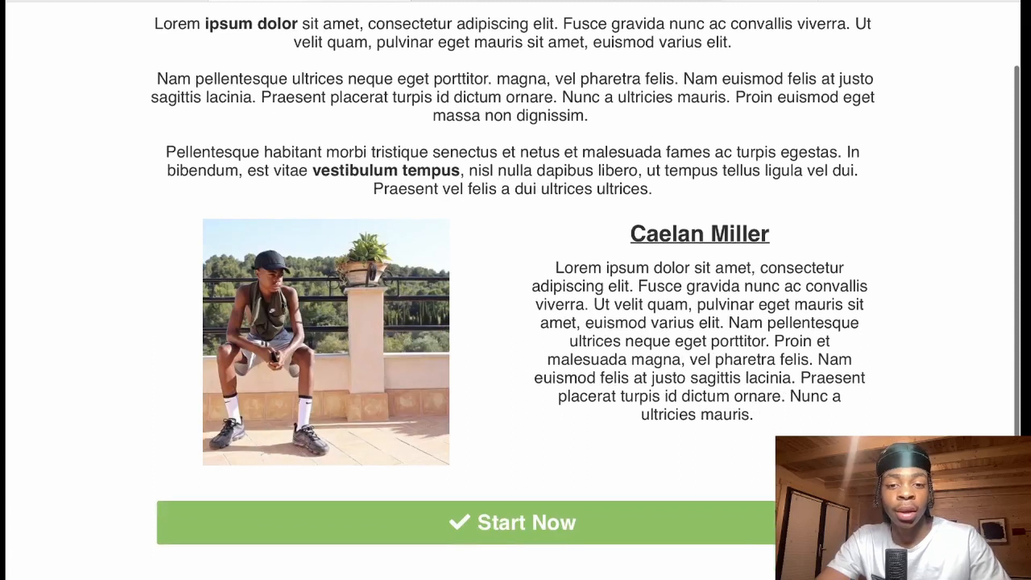
- Submit the optin signup form with a first name and an e-mail address
left_click(506, 520)
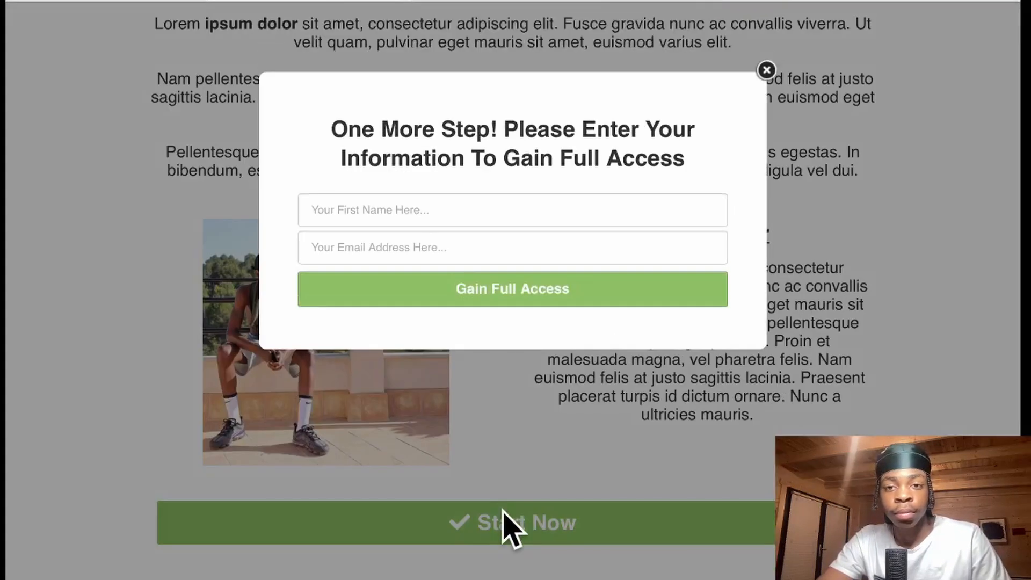
left_click(406, 213)
type("caelan")
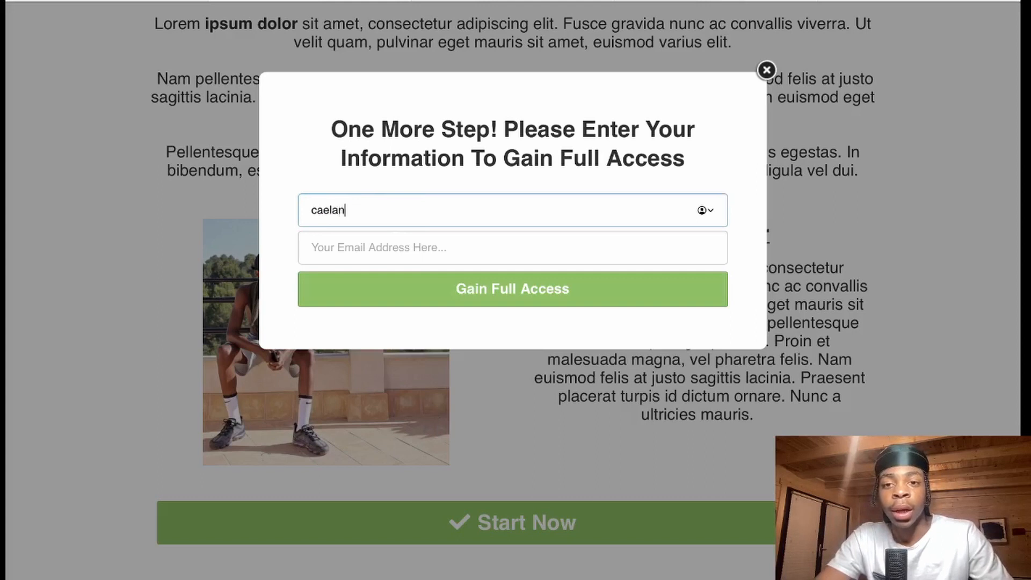
key("Tab")
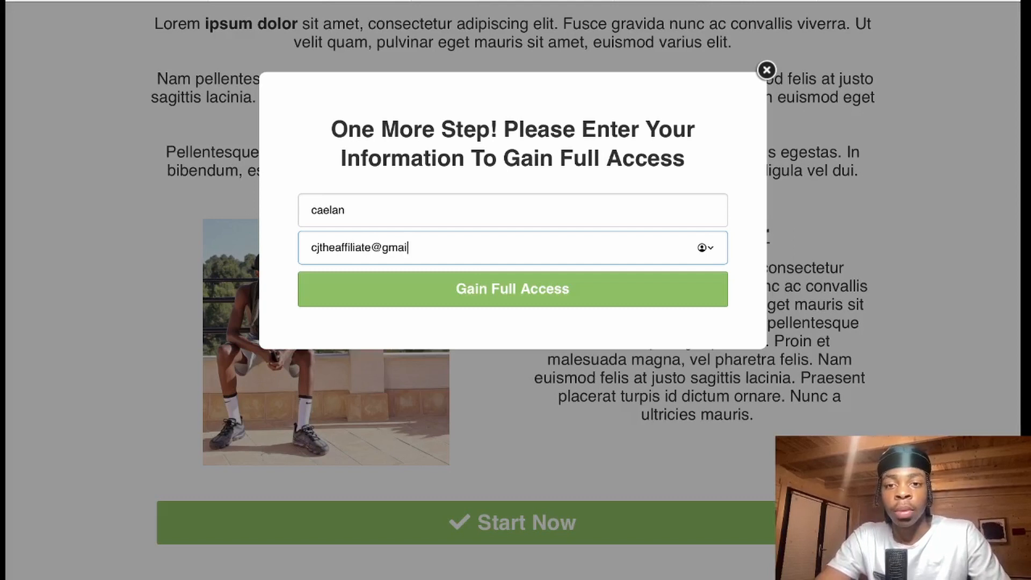
key("Return")
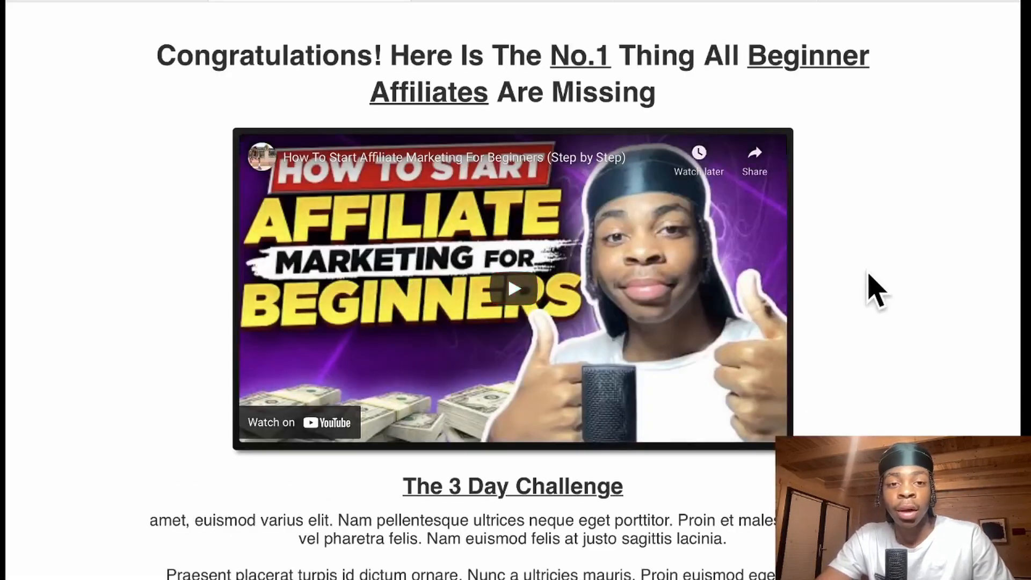
- On the thank-you page, follow the Start Now! button through to GetResponse
scroll(872, 281, "down", 5)
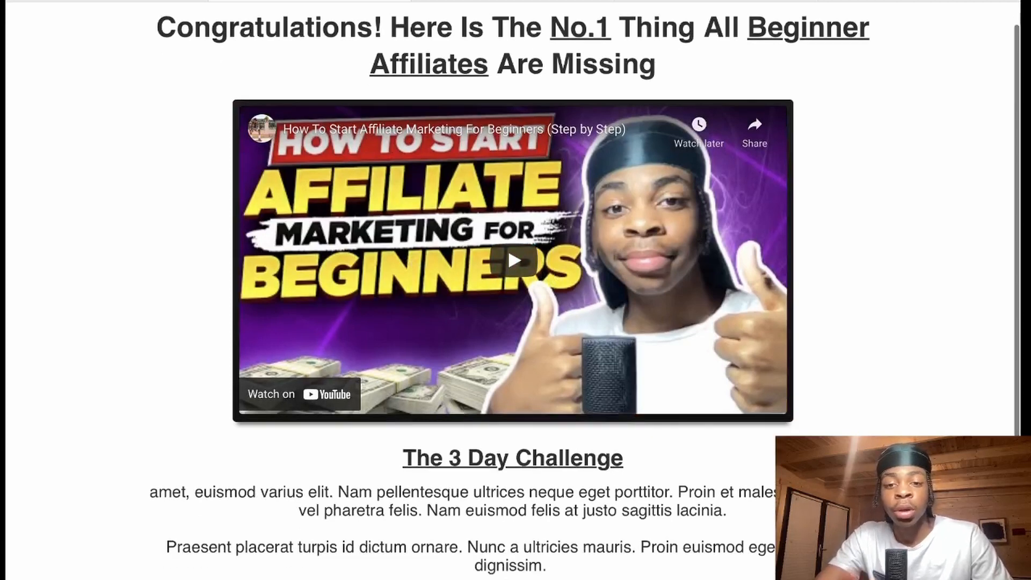
scroll(844, 295, "up", 1)
scroll(799, 312, "down", 1)
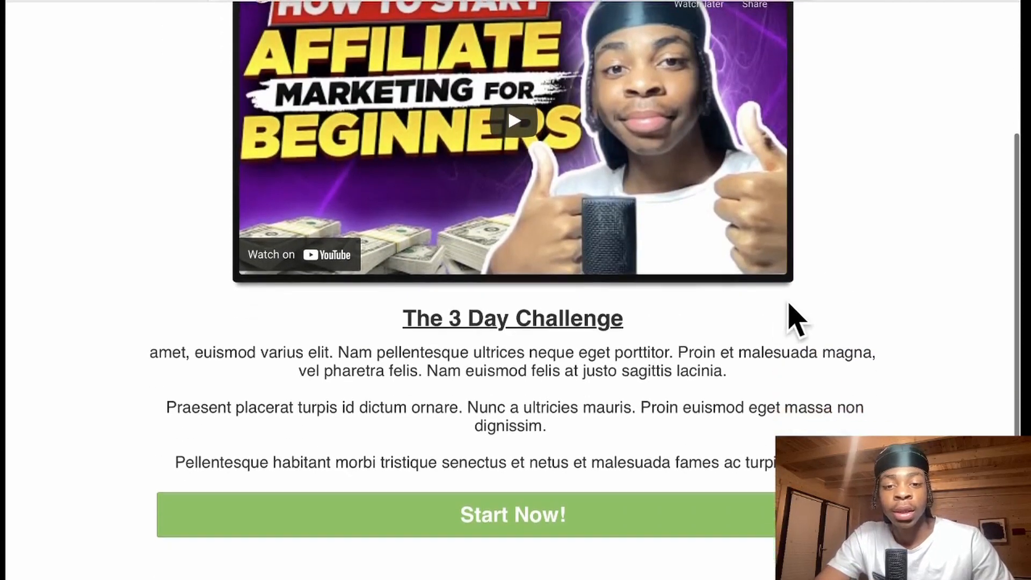
left_click(475, 516)
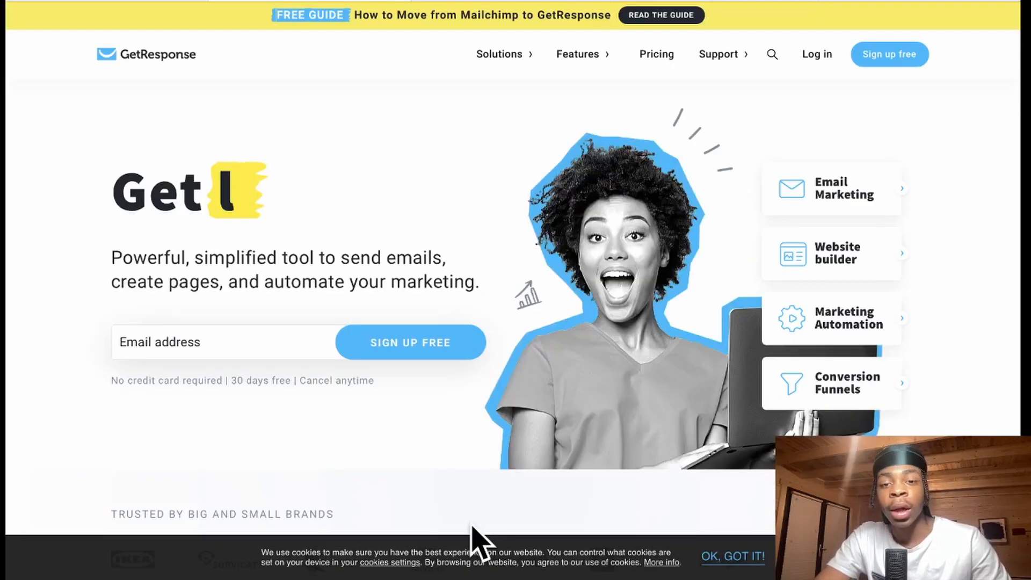
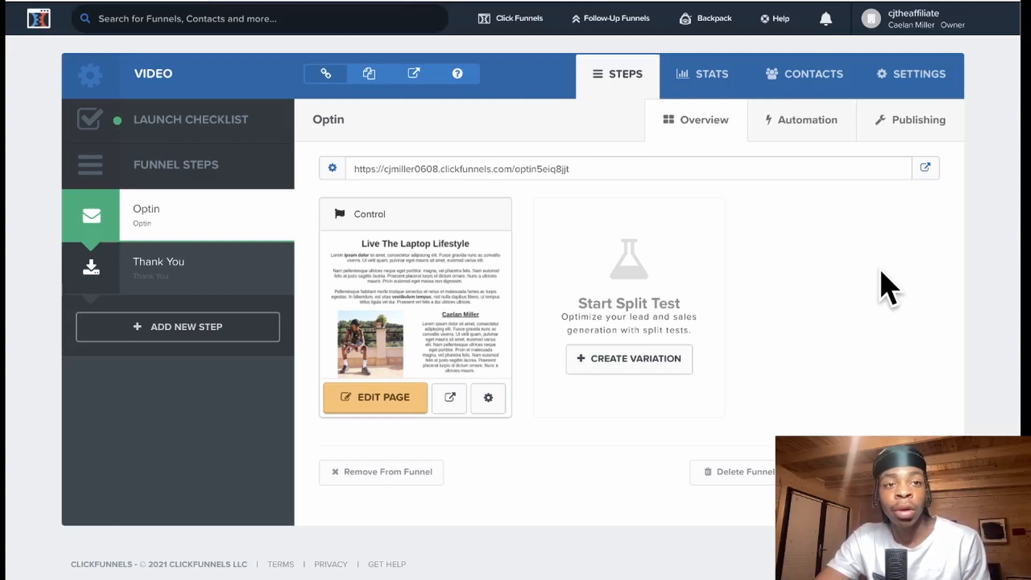
- From Account Settings > Integrations, start adding a new GetResponse integration
left_click(908, 21)
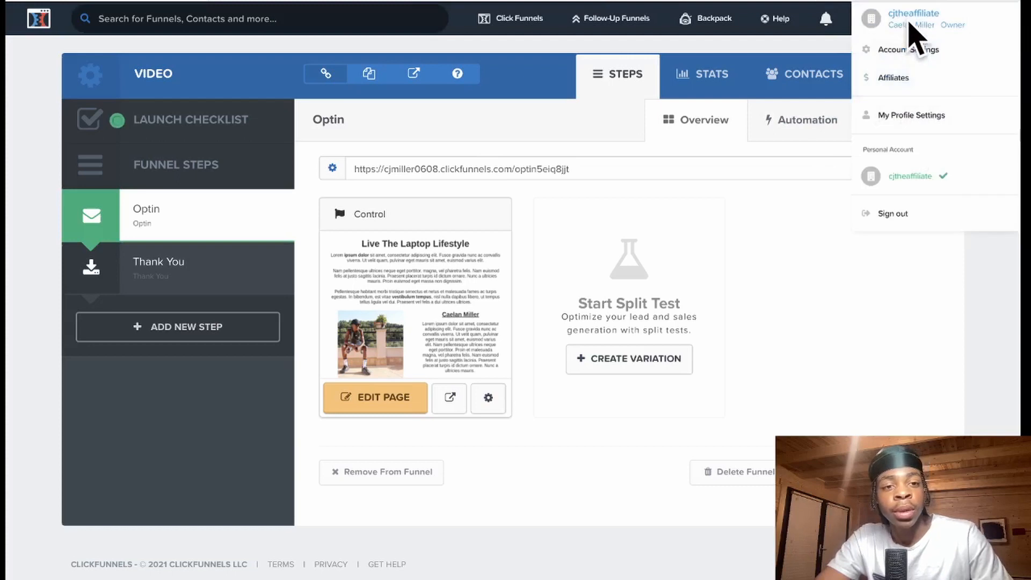
left_click(911, 51)
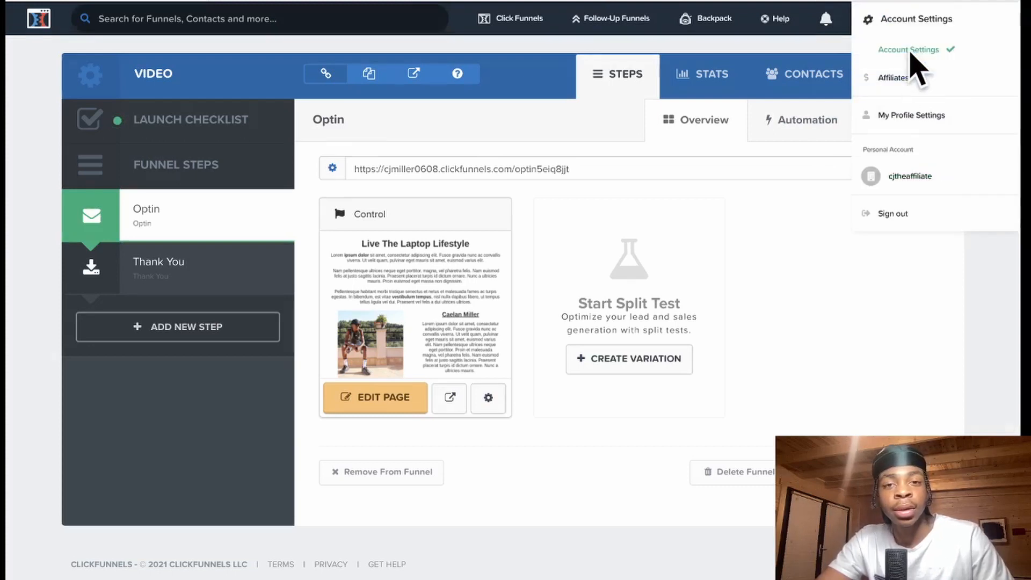
scroll(530, 224, "down", 3)
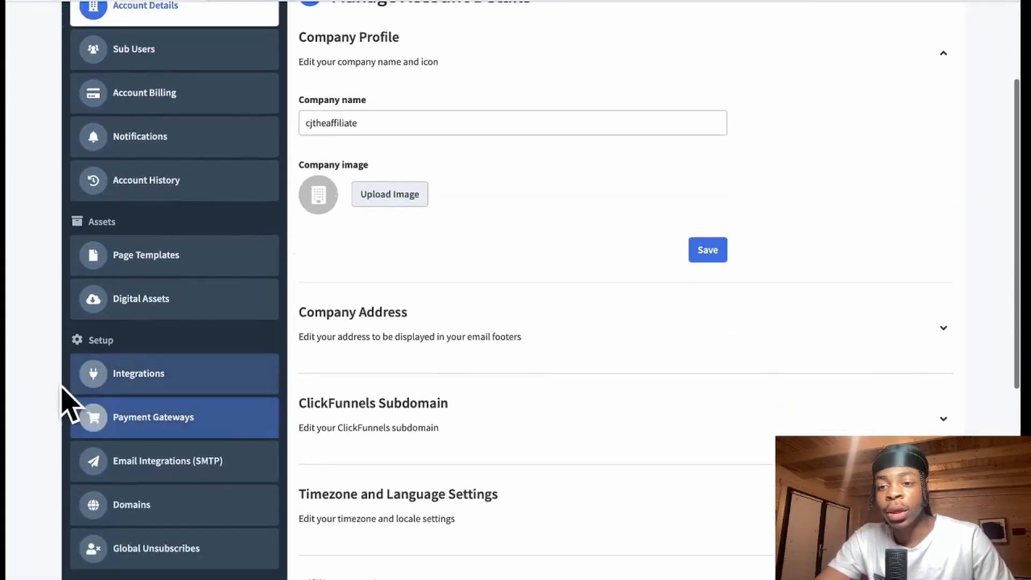
left_click(146, 377)
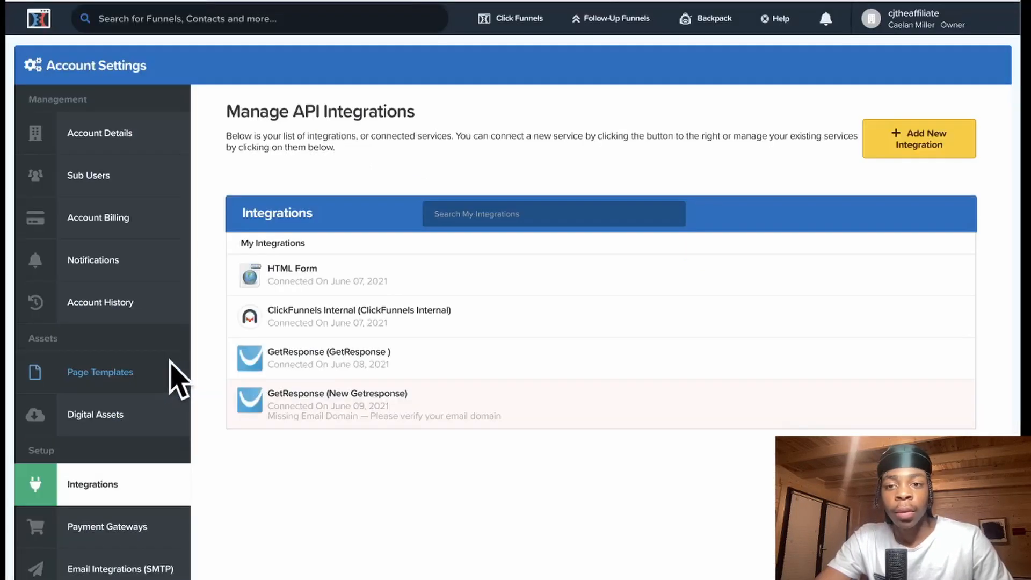
left_click(924, 142)
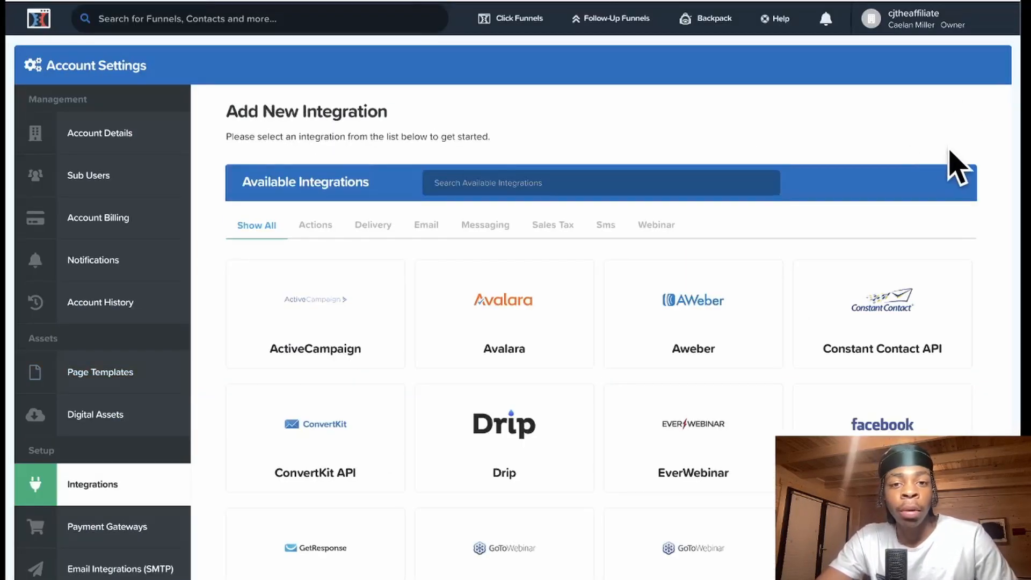
scroll(959, 166, "down", 5)
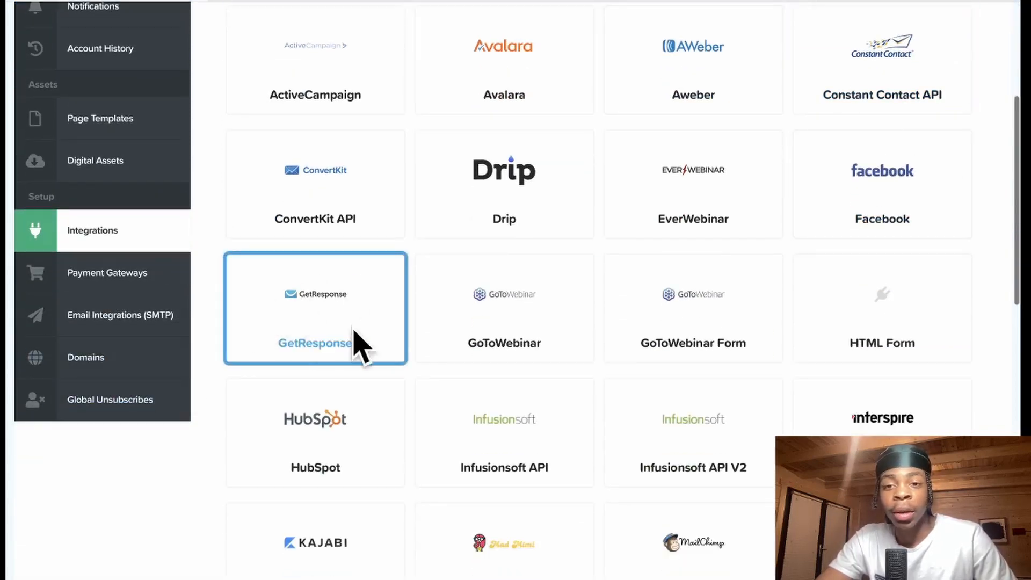
left_click(315, 325)
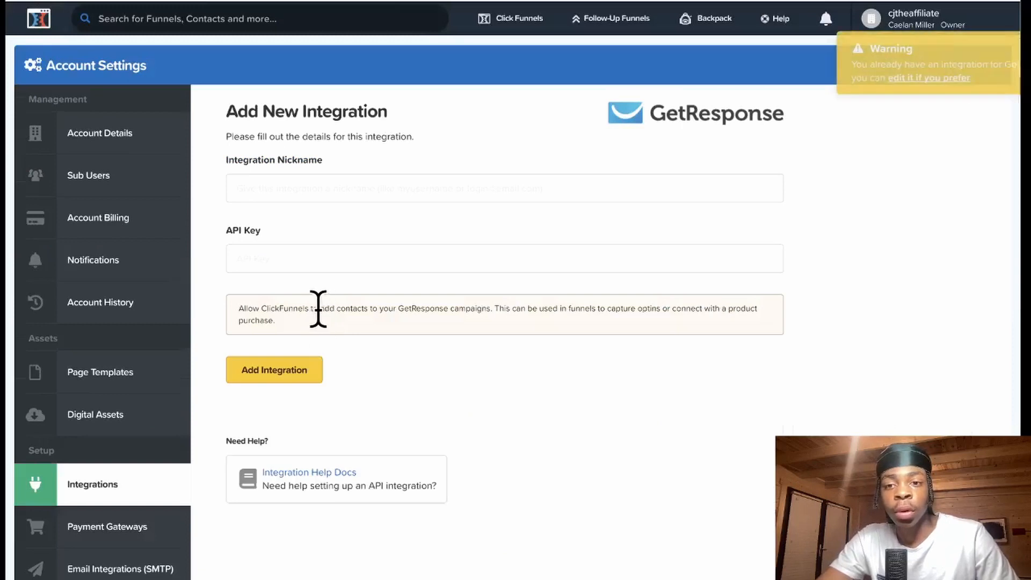
- Open the blank GetResponse form and go to its Integration Nickname and API Key fields
left_click(272, 188)
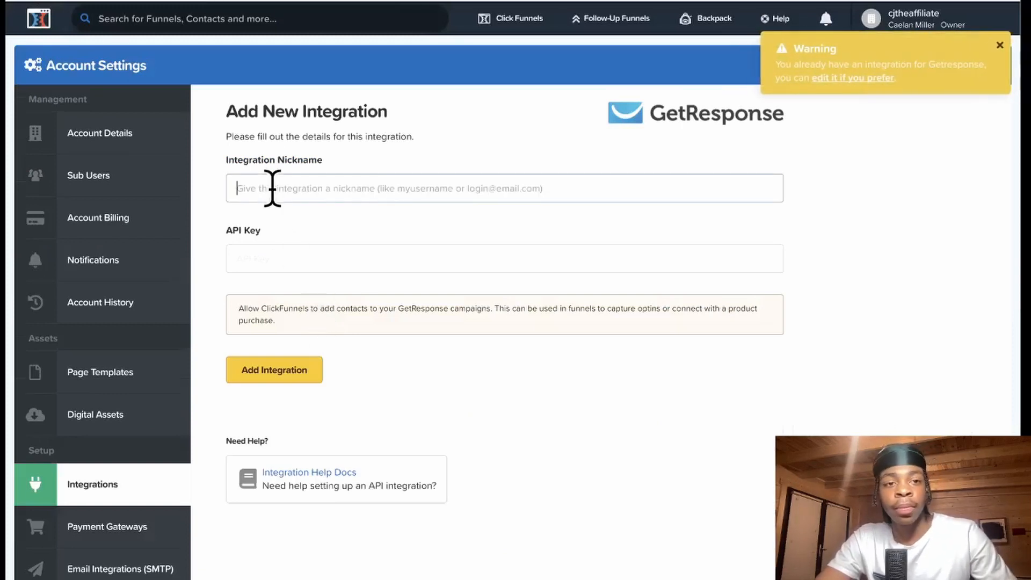
left_click(421, 218)
left_click(277, 250)
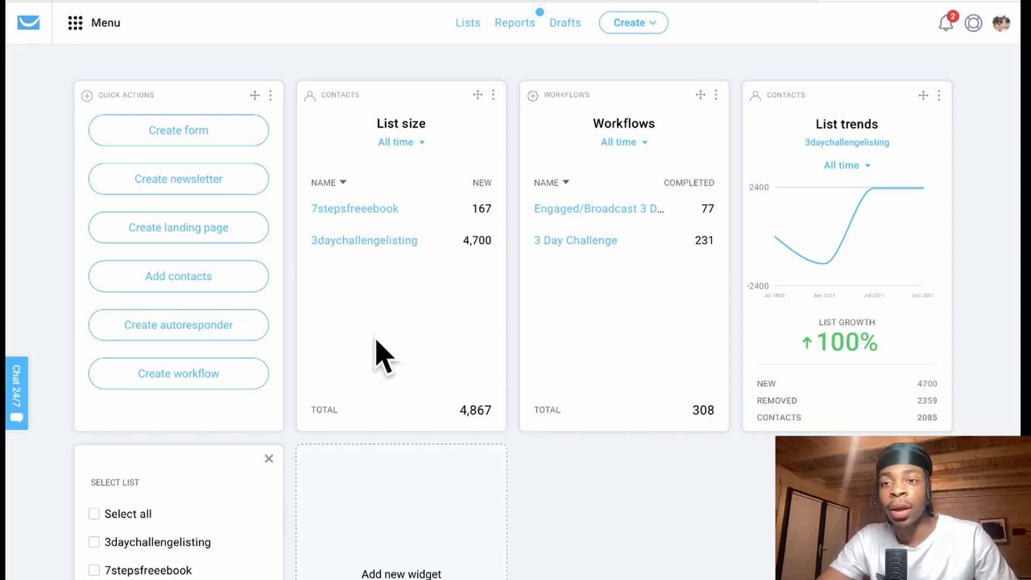
- In GetResponse, go to Integrations and API from the main menu
left_click(75, 24)
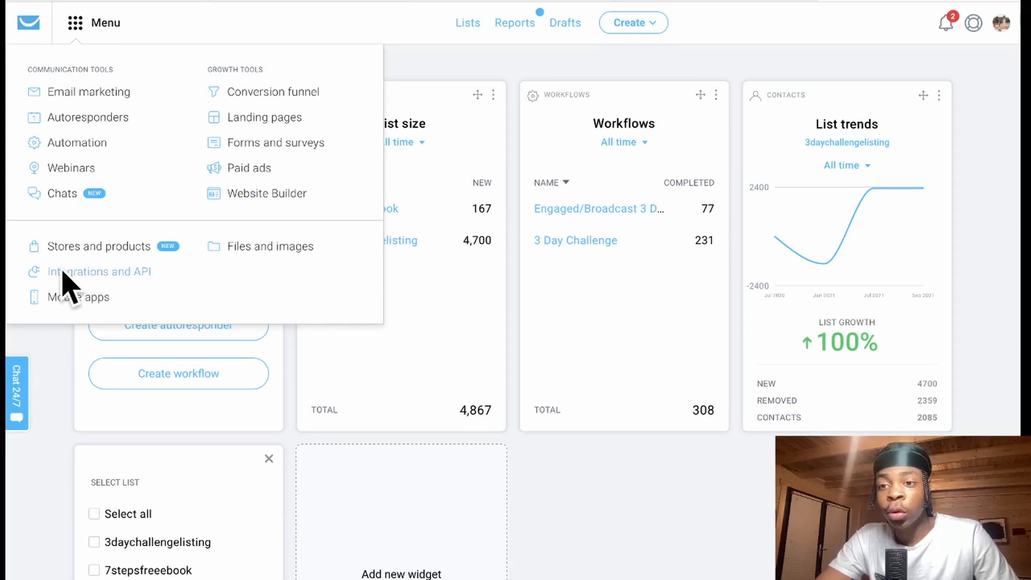
left_click(132, 271)
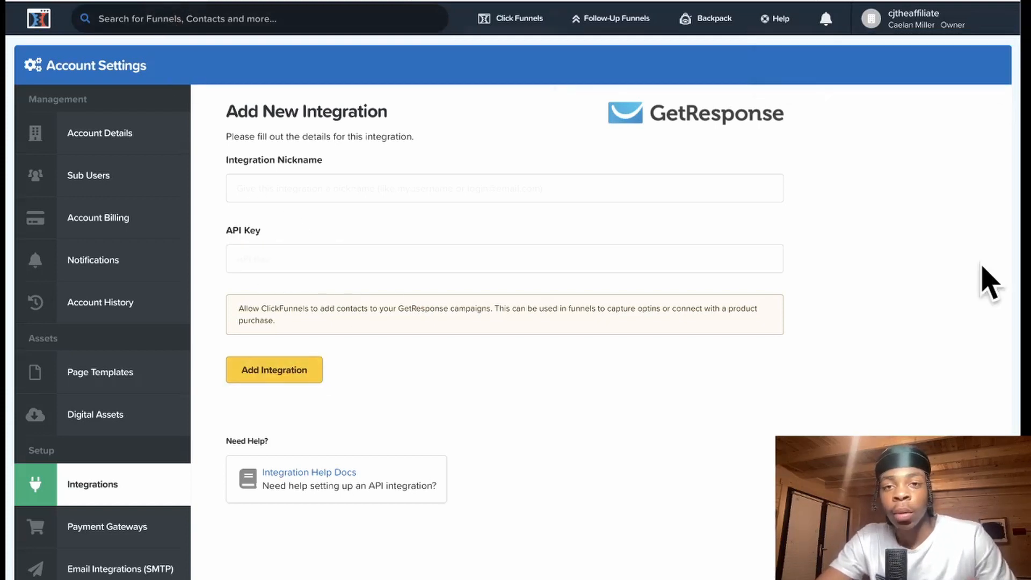
- Open the Video funnel's Optin page in the ClickFunnels page editor
mouse_move(512, 22)
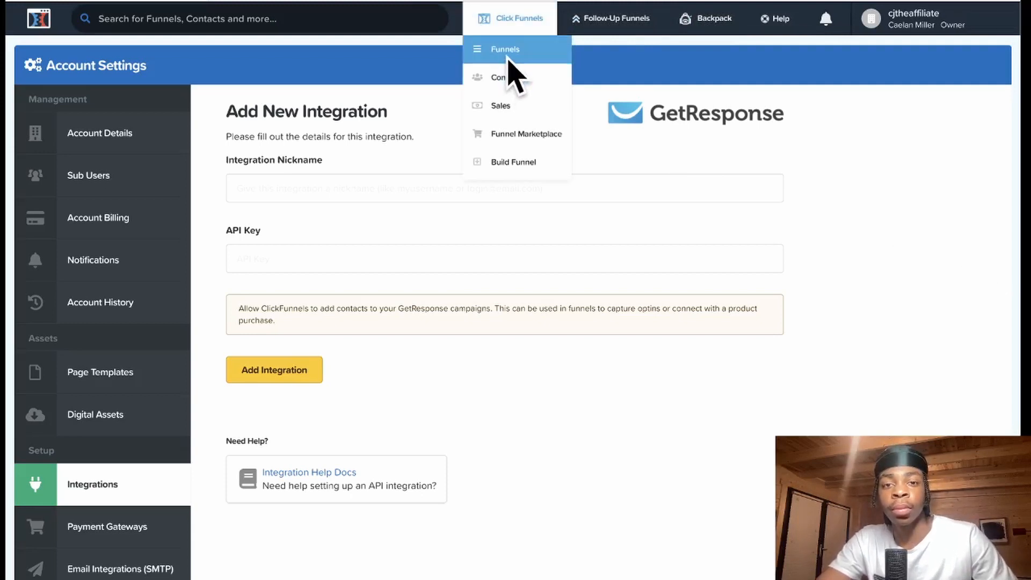
left_click(508, 60)
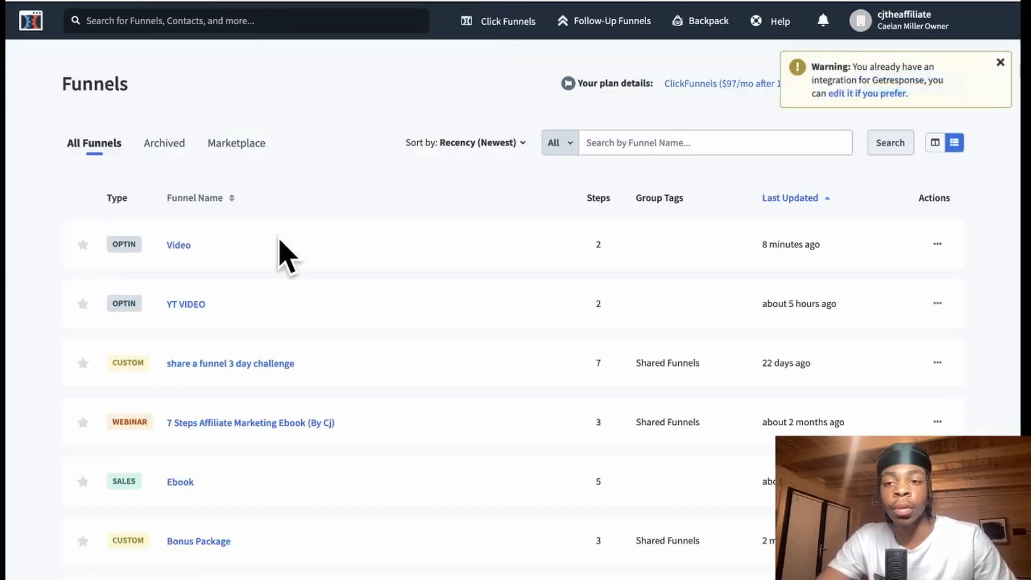
left_click(176, 248)
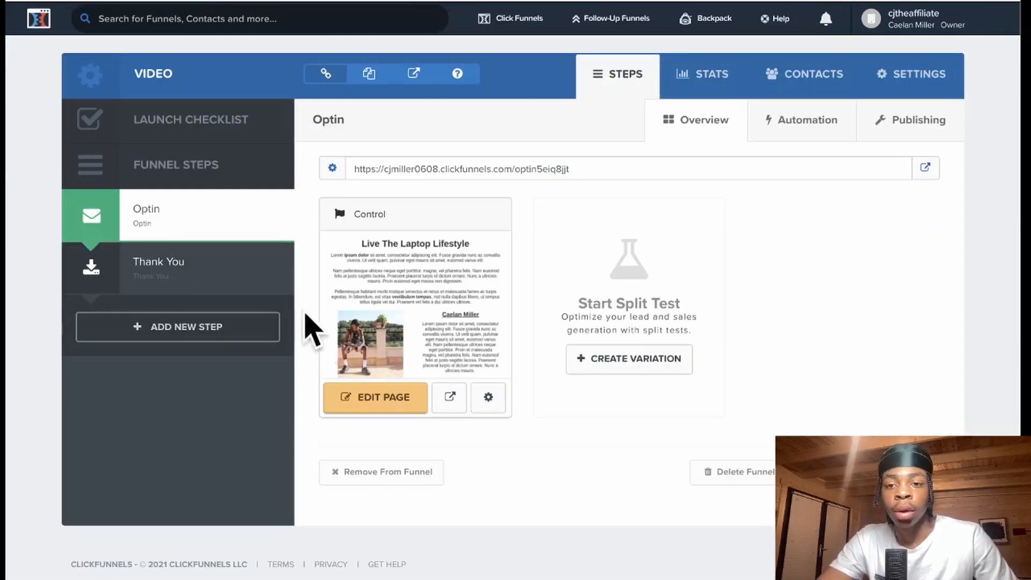
left_click(357, 400)
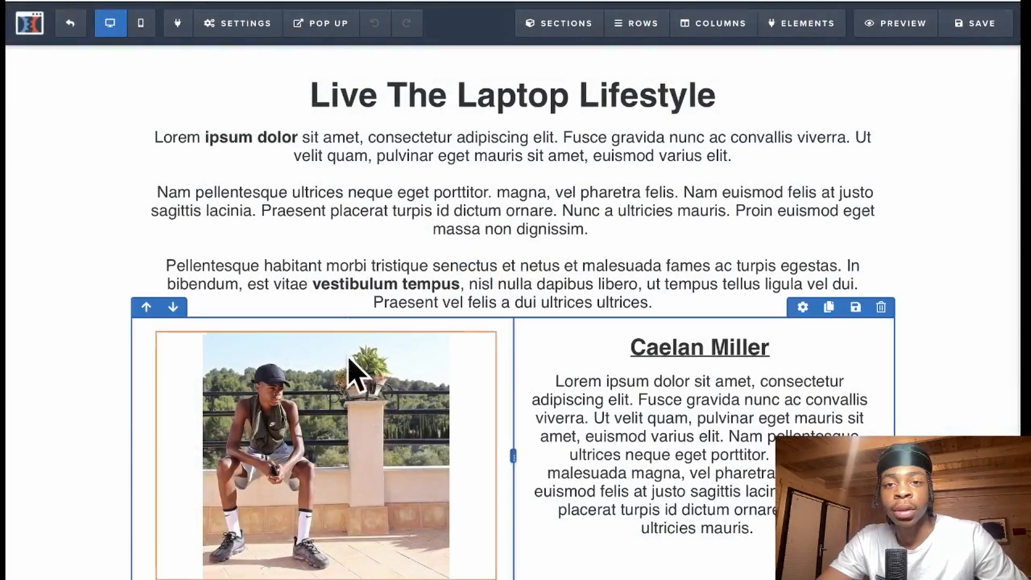
- Connect the Optin page to GetResponse, adding contacts to the 7stepsfreeebook list
left_click(243, 24)
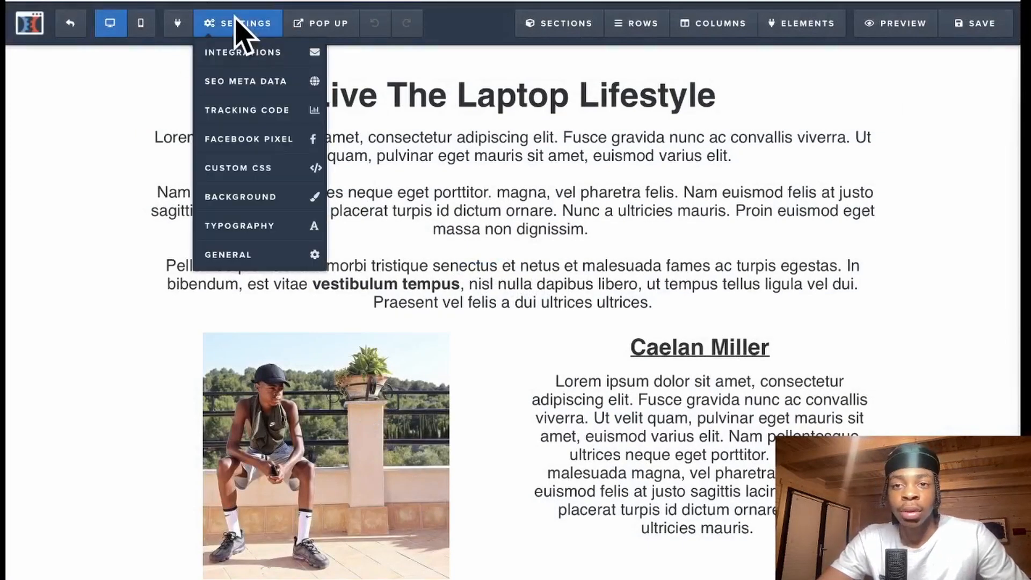
left_click(254, 52)
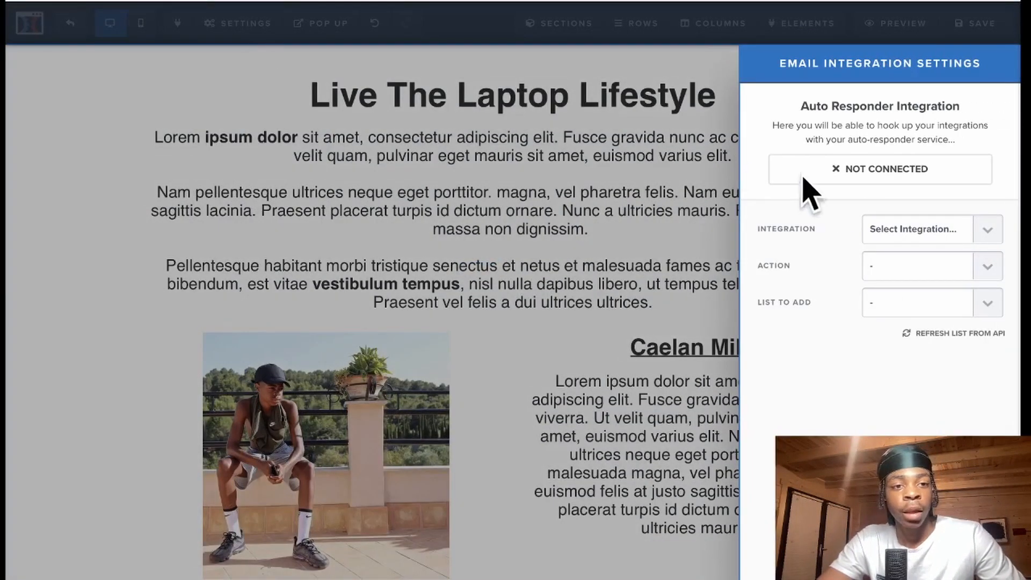
left_click(895, 229)
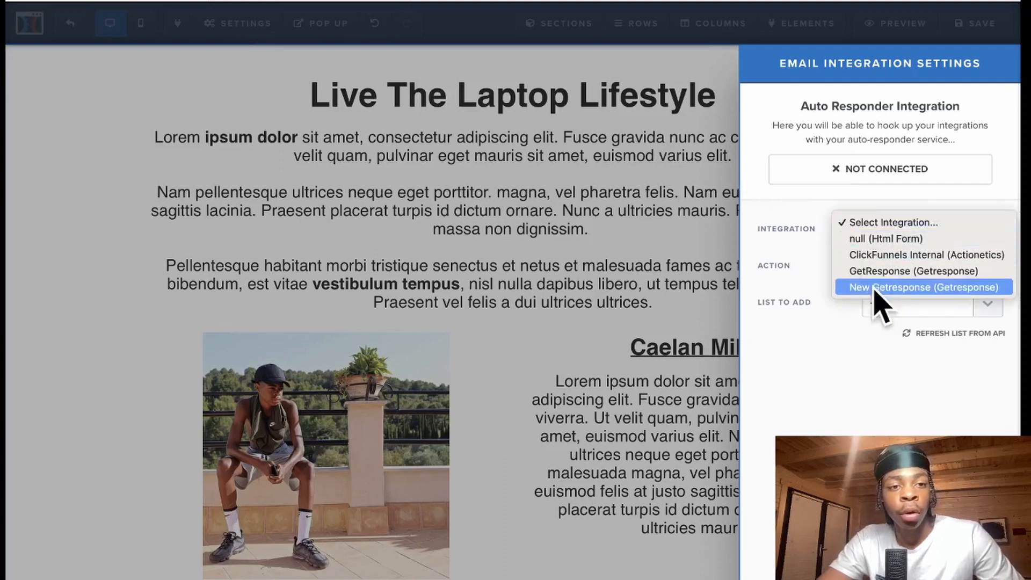
left_click(906, 272)
left_click(907, 320)
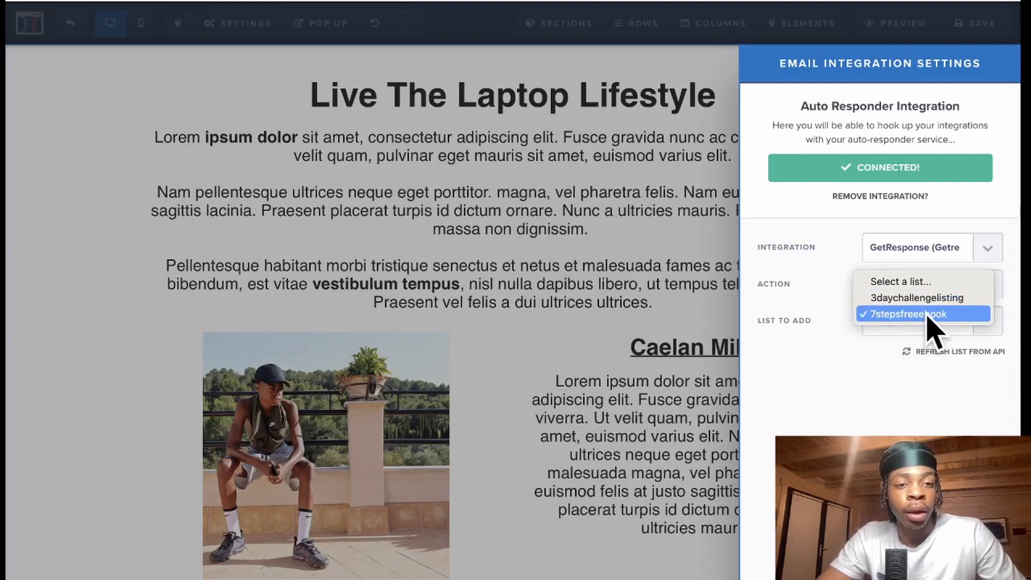
left_click(924, 316)
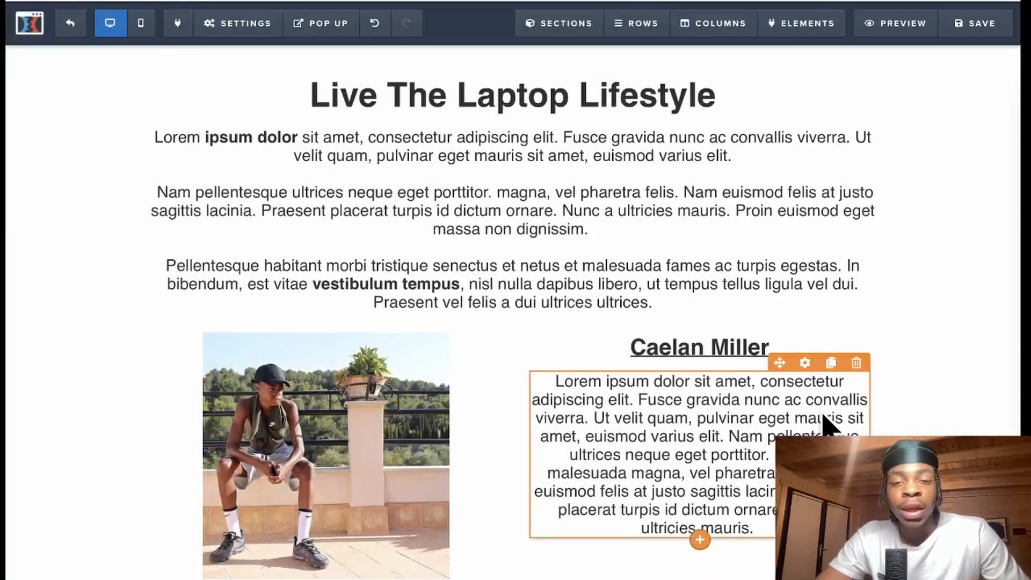
- Review the pop-up opt-in form, then save the page and return to the funnel
mouse_move(334, 30)
left_click(344, 56)
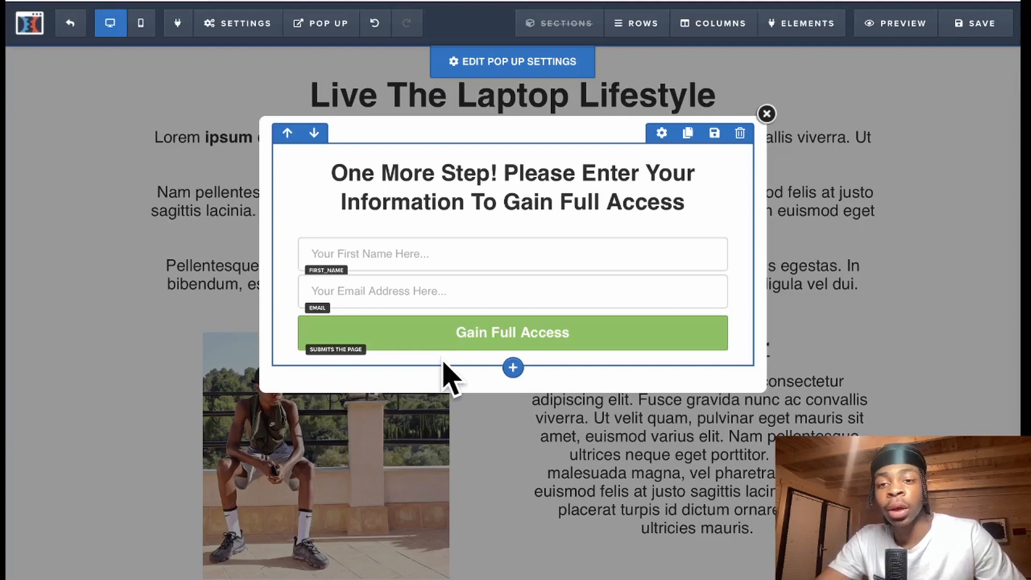
left_click(848, 218)
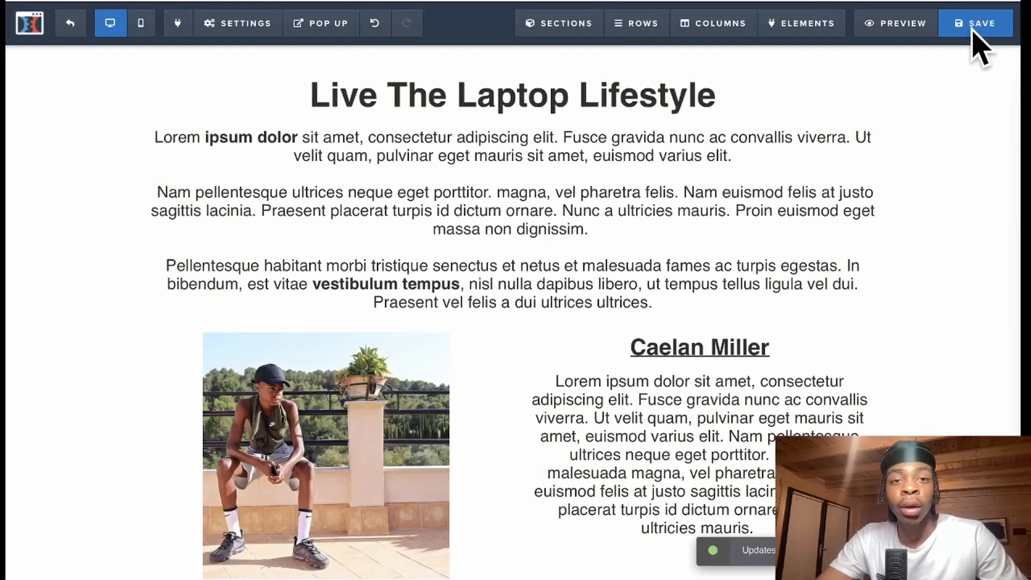
left_click(70, 23)
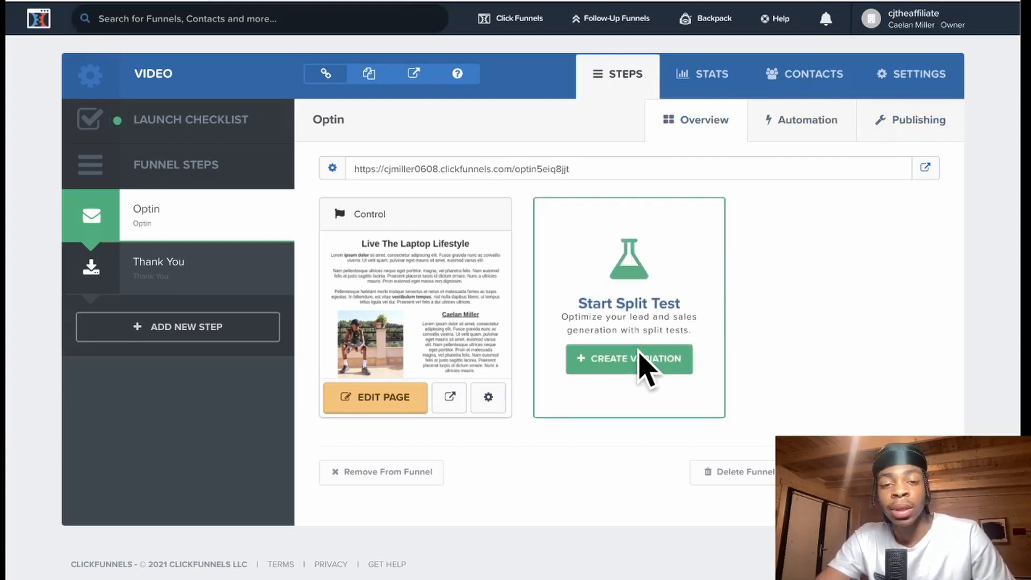
- Start registering a new domain, searching for 'cjtheaffilia'
left_click(891, 81)
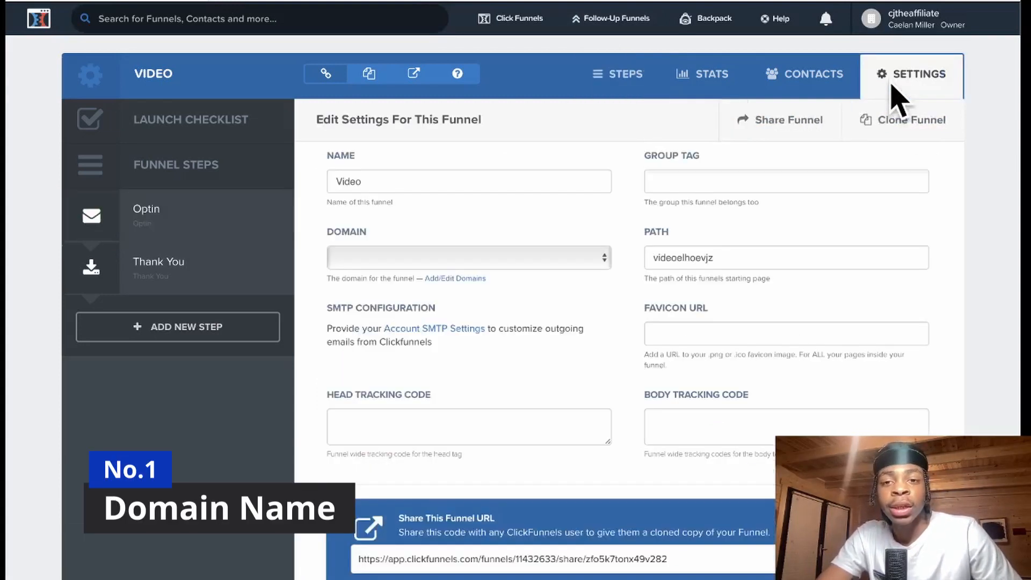
left_click(553, 256)
left_click(510, 293)
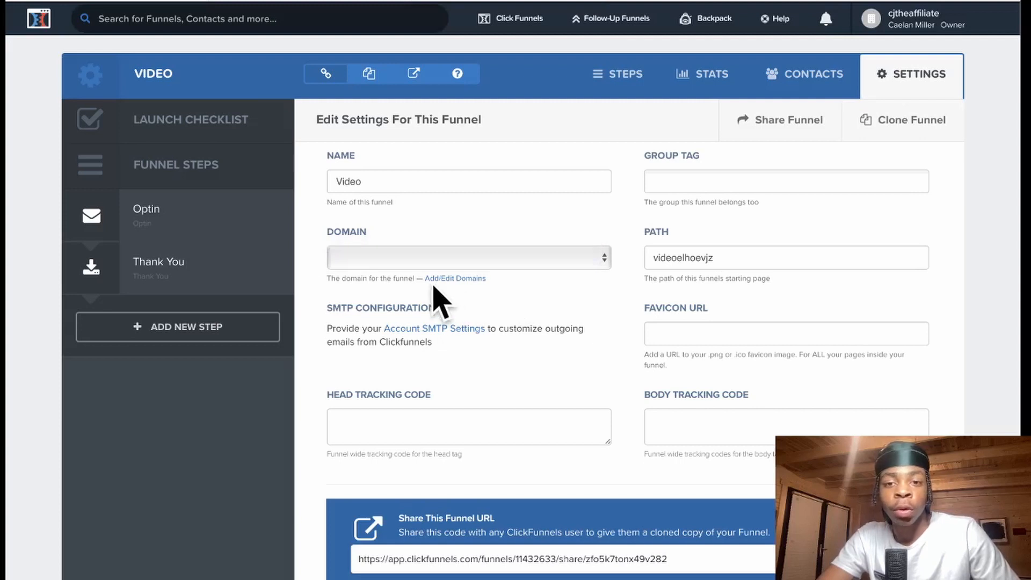
left_click(436, 280)
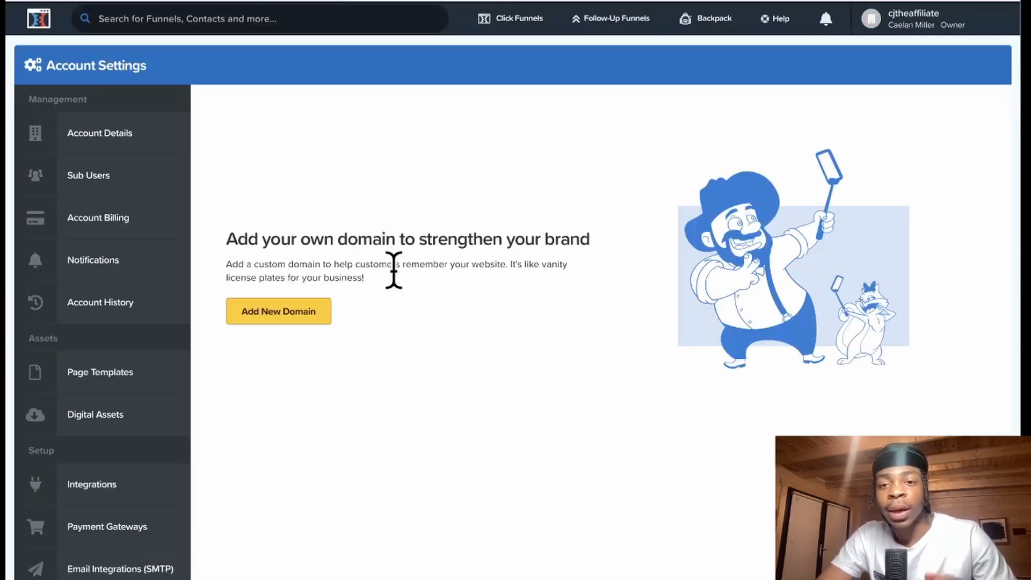
left_click(307, 314)
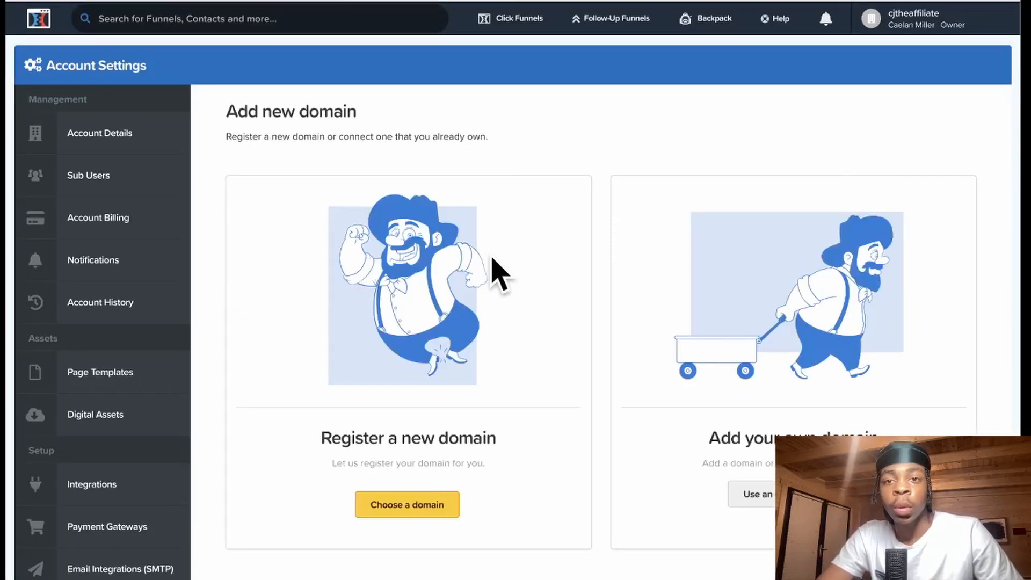
left_click(433, 509)
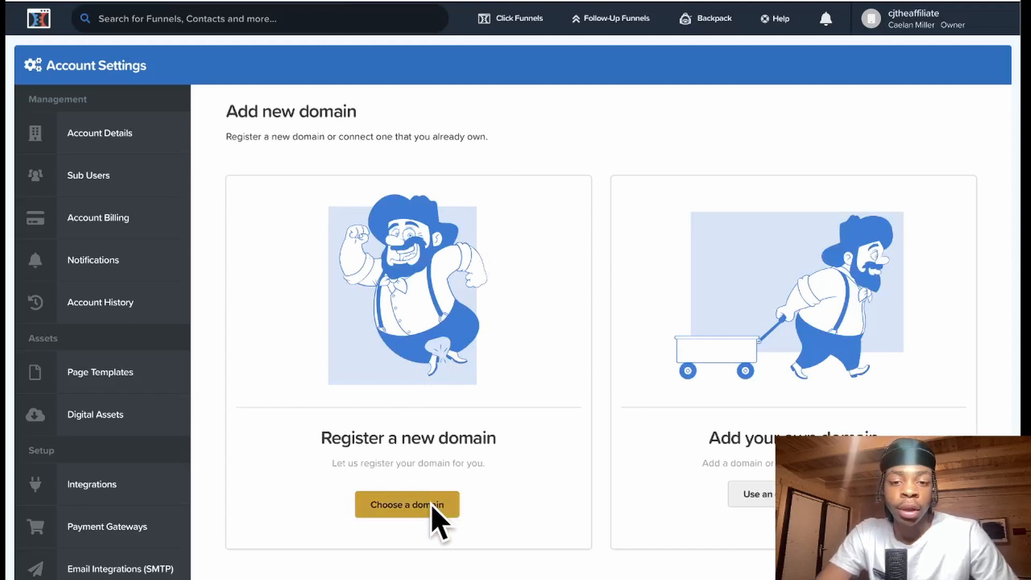
type("cjthea")
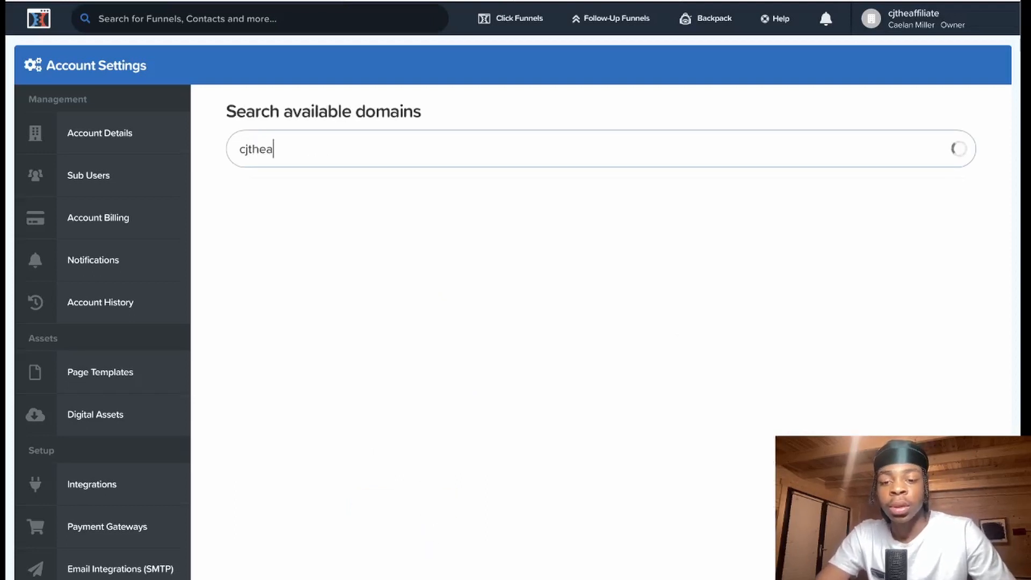
type("ffiliate")
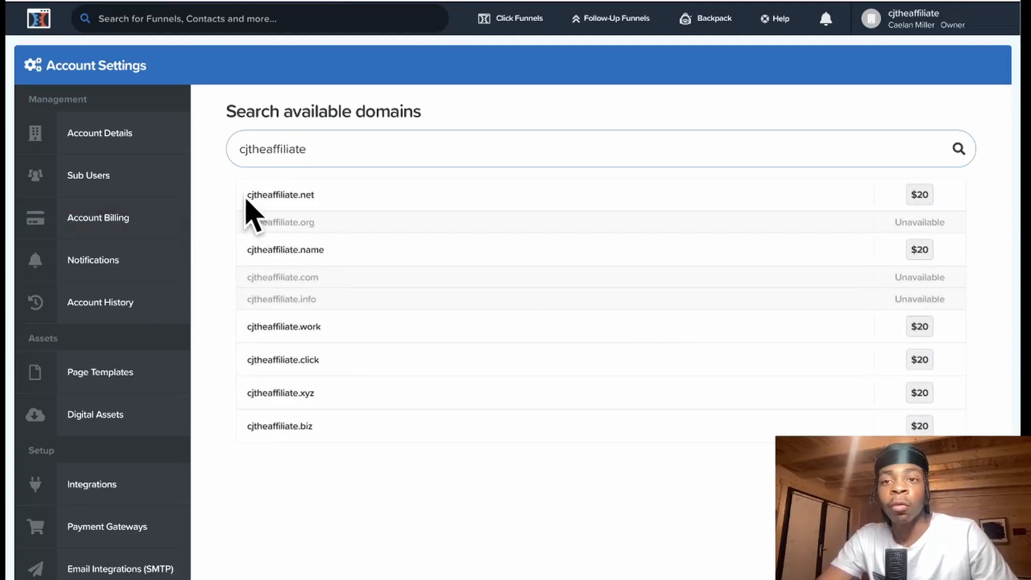
- Return to the Video funnel's steps and select the Optin step's page URL
left_click(140, 0)
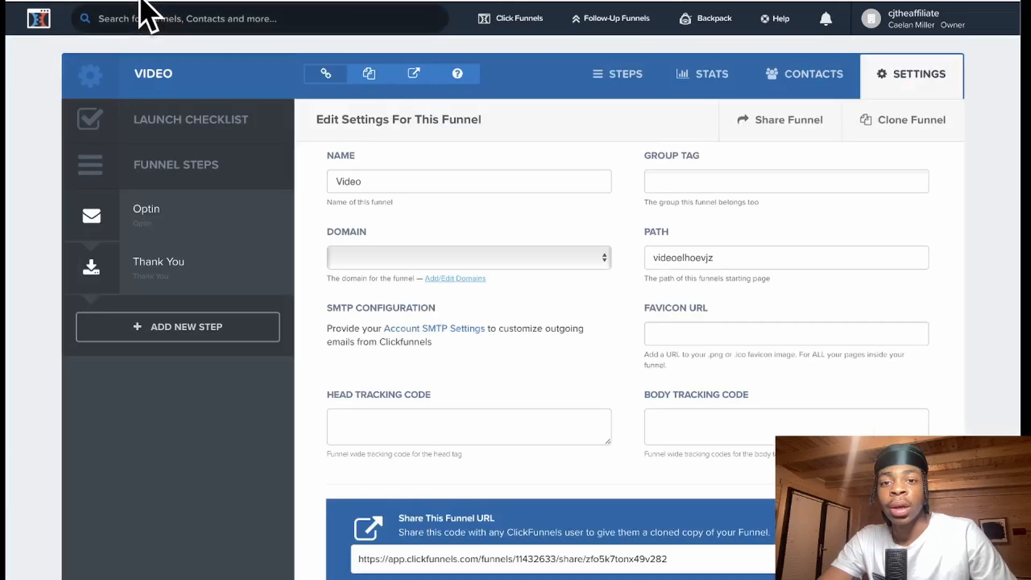
left_click(617, 75)
left_click_drag(570, 170, 402, 169)
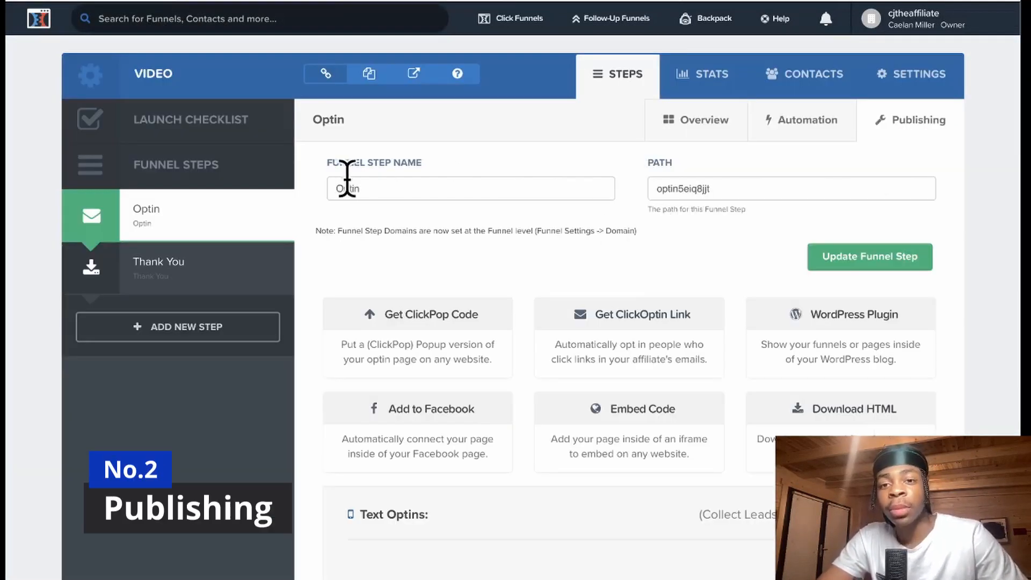
- Rename the Optin step to 'Opt In' with path 'cjoptin' and update it
left_click_drag(359, 188, 335, 187)
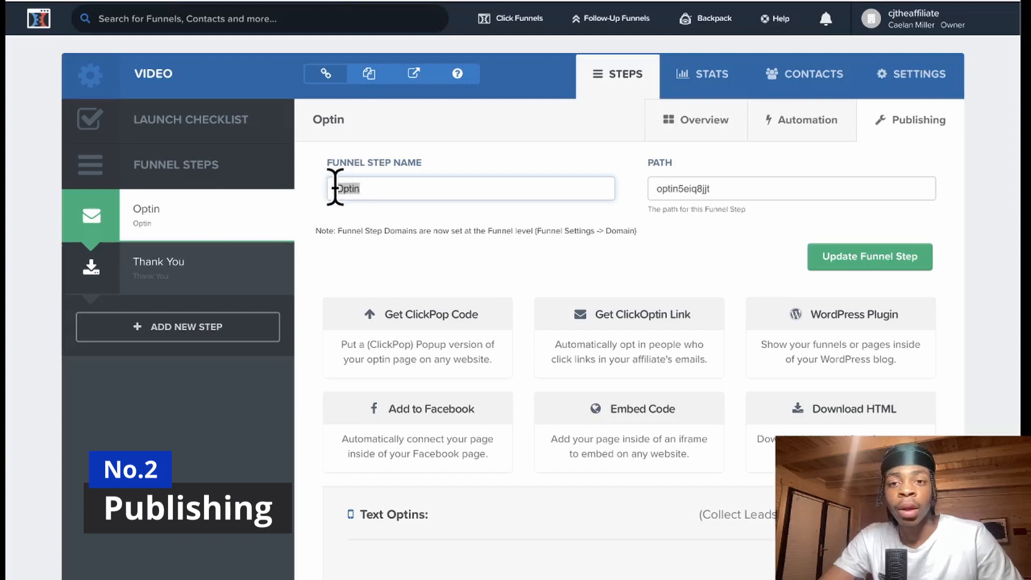
type("Opt")
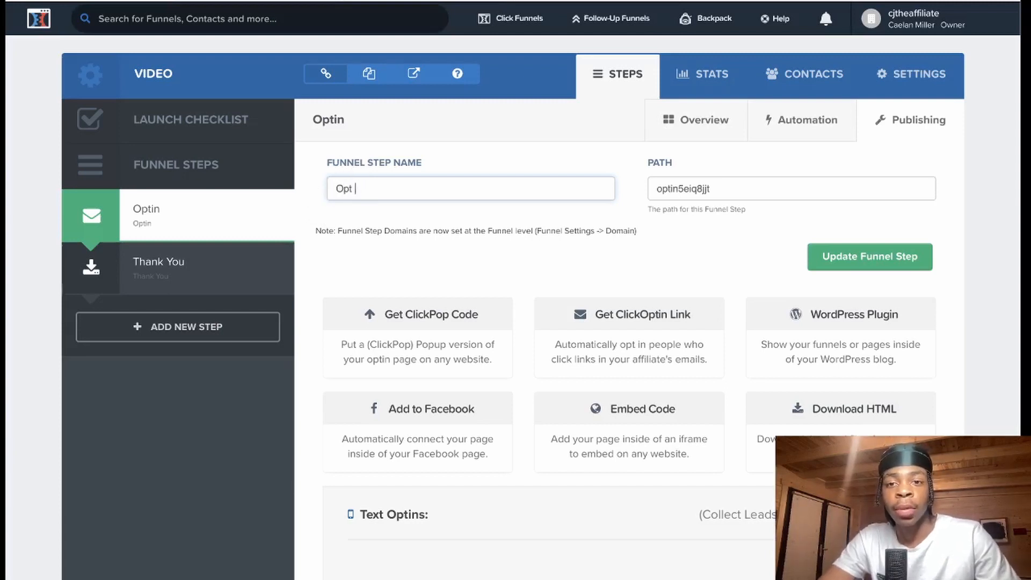
type(" In")
left_click_drag(715, 184, 636, 194)
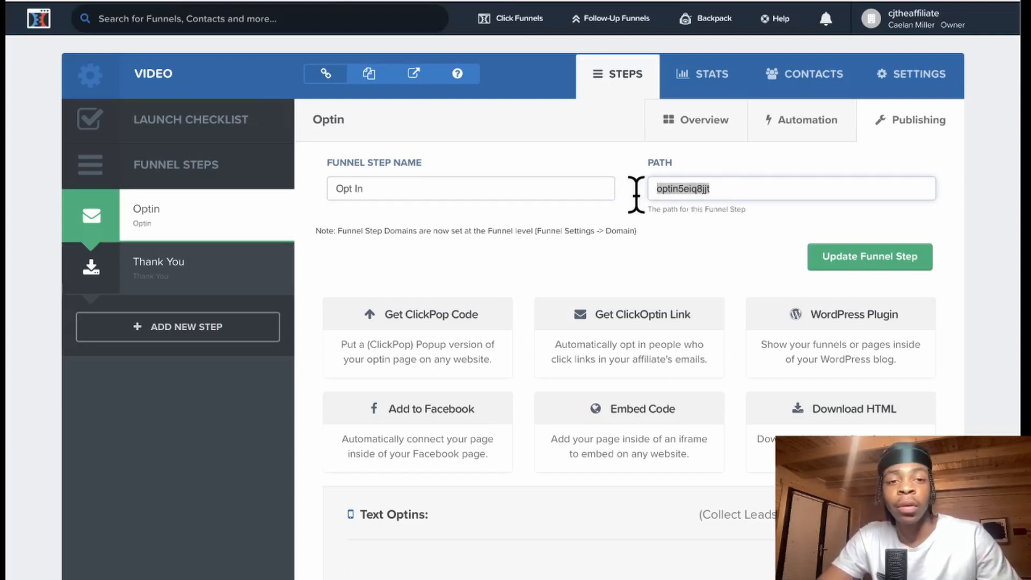
key("BackSpace")
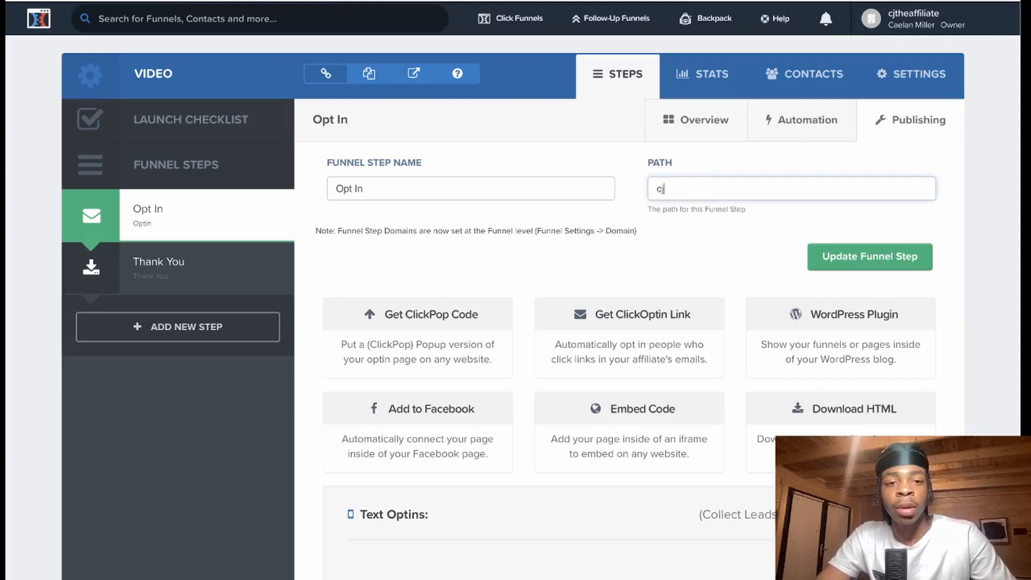
type("cjoptin")
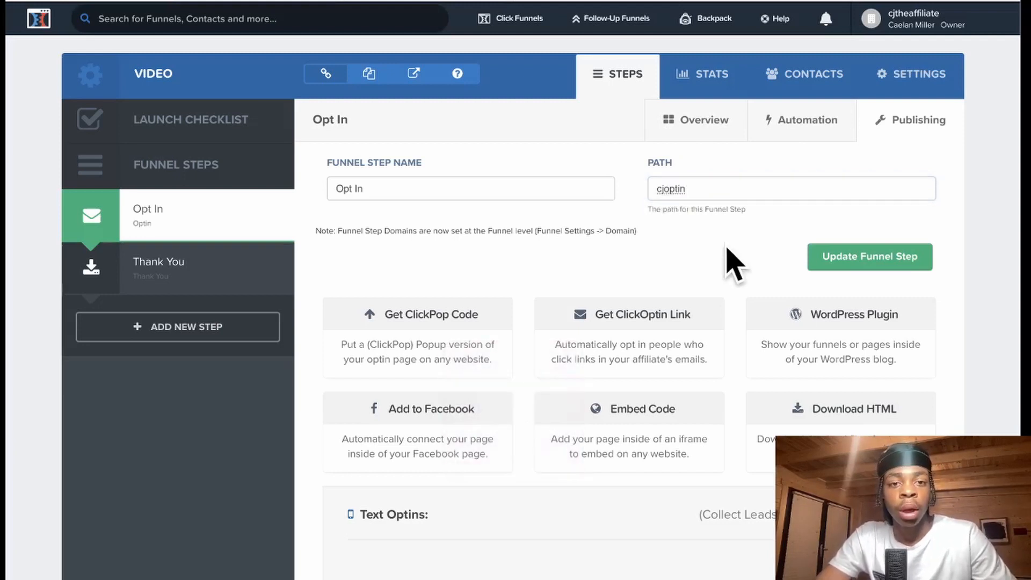
left_click(851, 271)
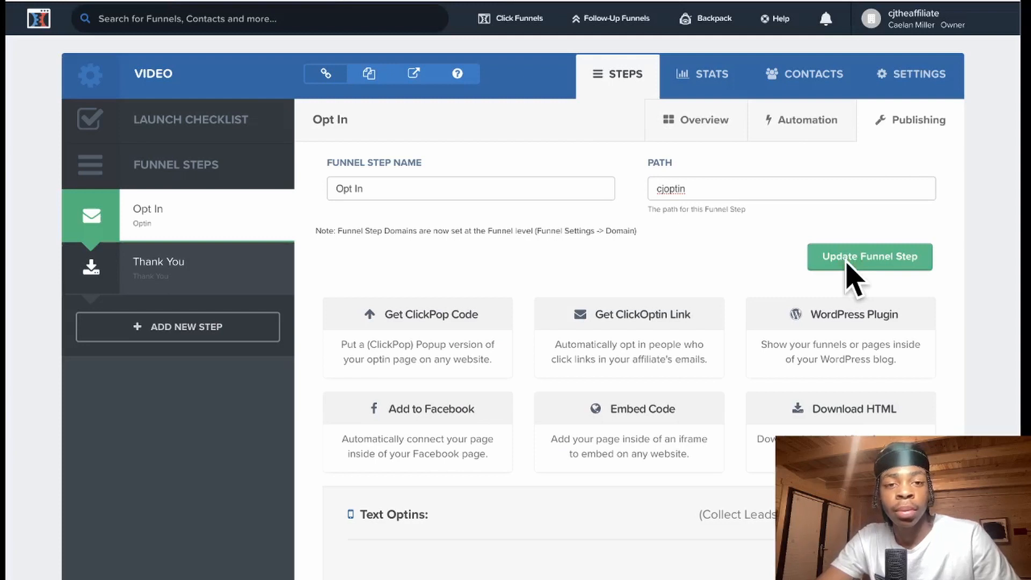
left_click_drag(543, 169, 521, 169)
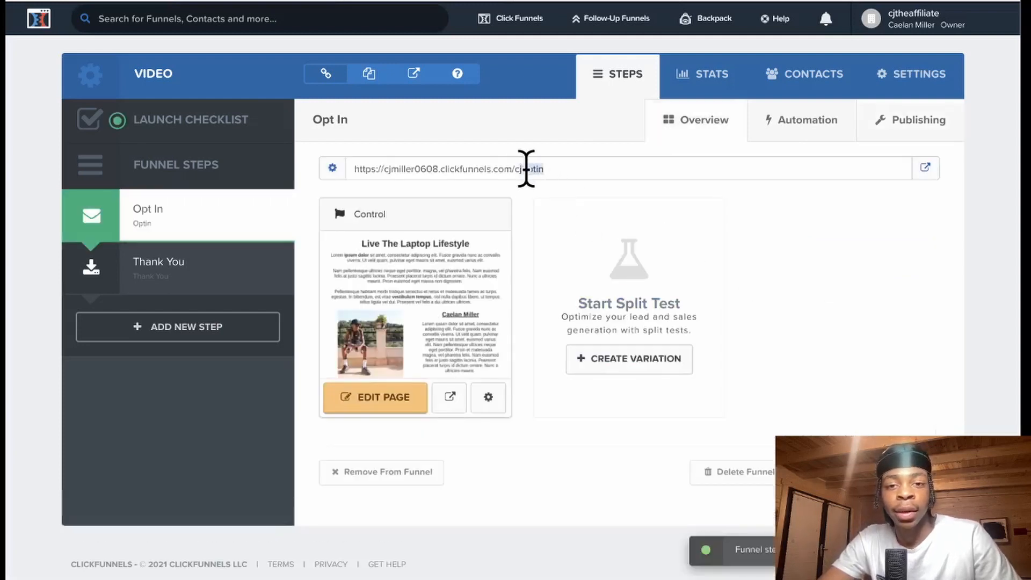
left_click(817, 293)
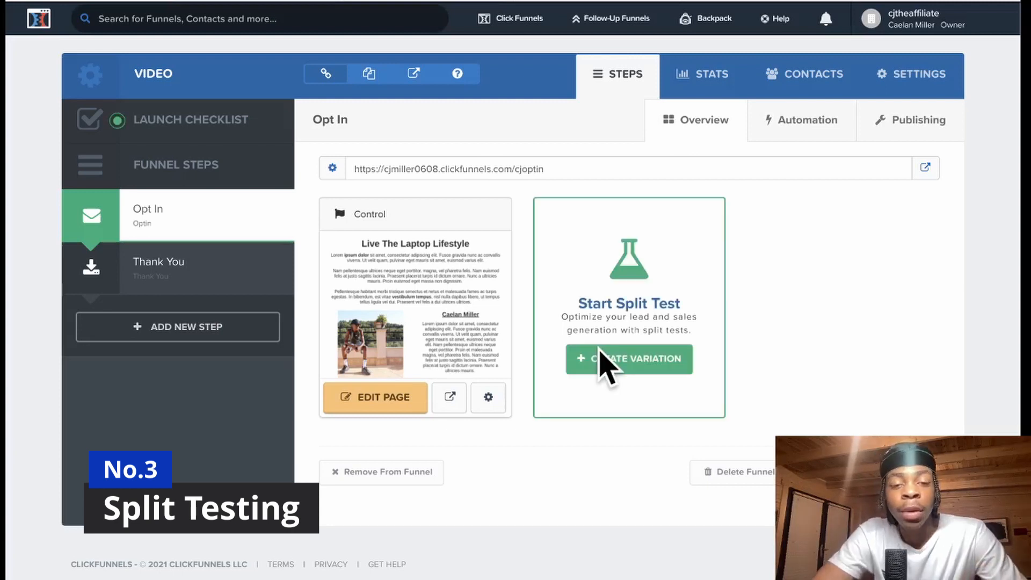
- Duplicate the Optin page as a Variation and apply a 50/50 traffic split
left_click_drag(362, 253, 616, 322)
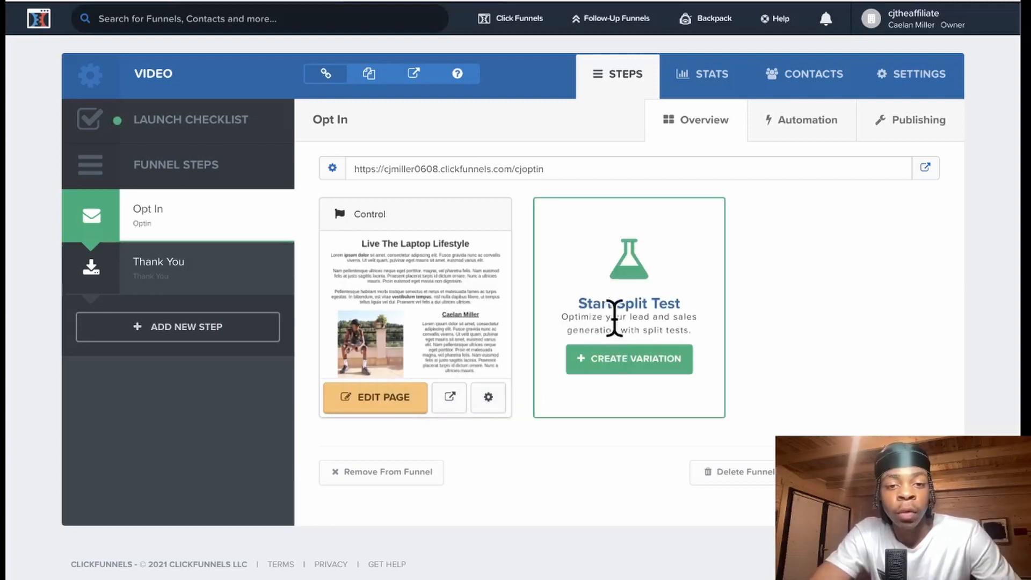
left_click(600, 365)
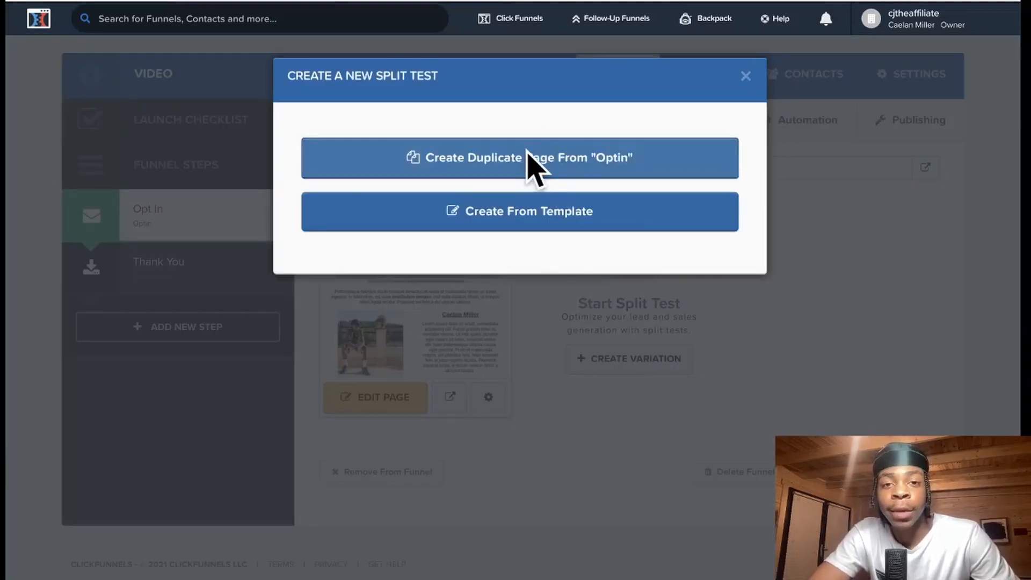
left_click(528, 155)
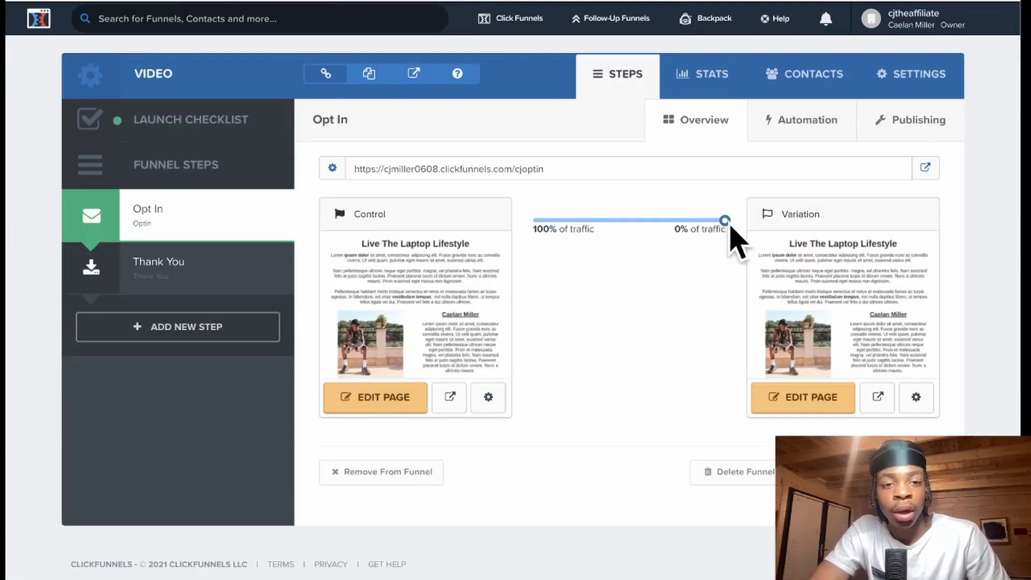
left_click_drag(724, 220, 638, 232)
left_click_drag(553, 168, 349, 168)
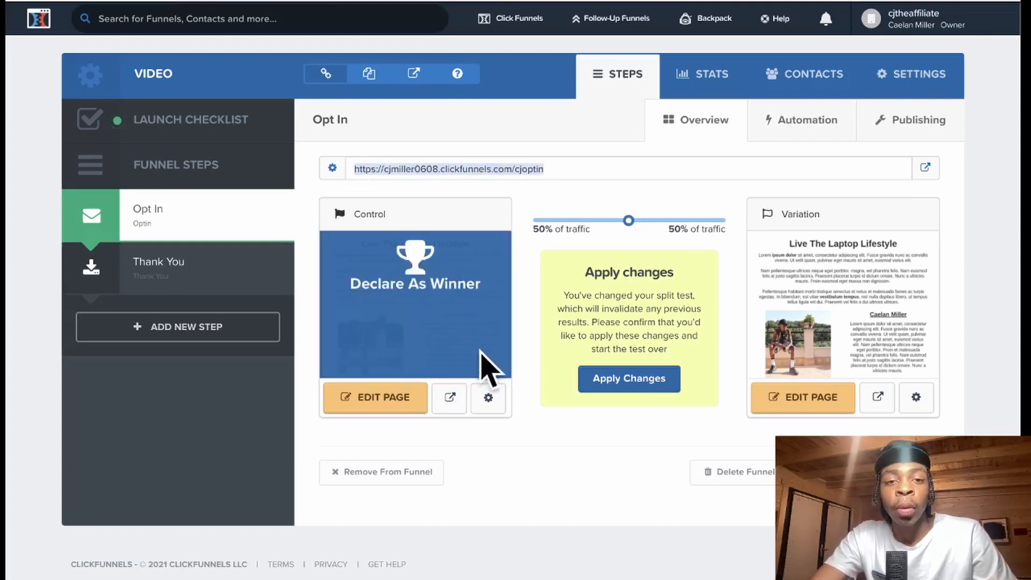
mouse_move(789, 304)
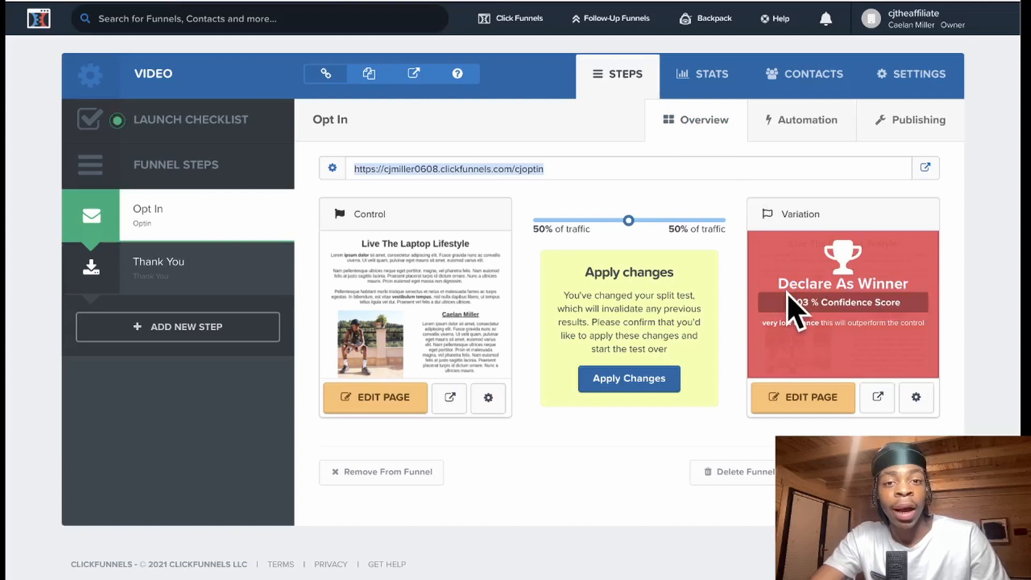
left_click(528, 329)
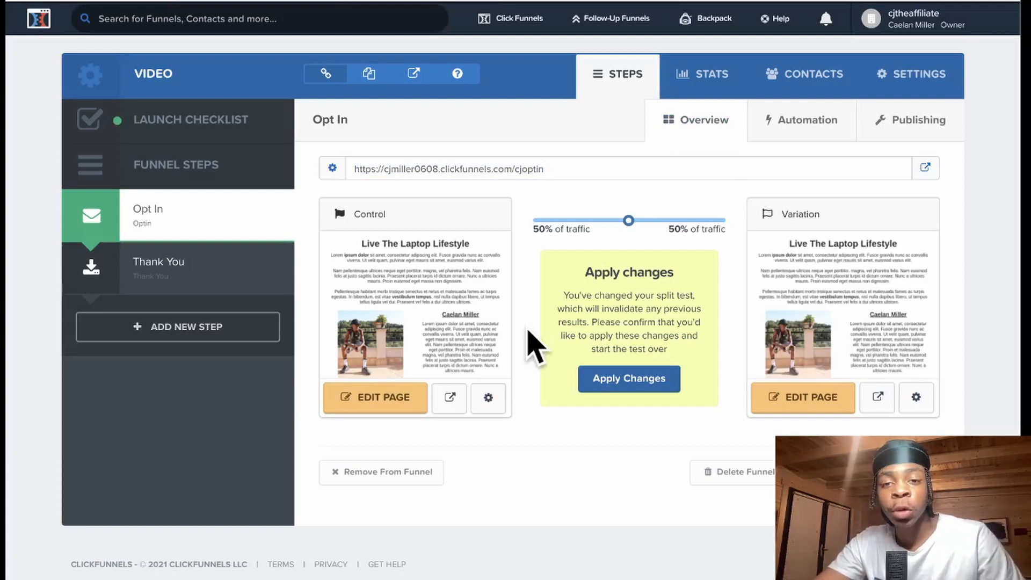
left_click(628, 376)
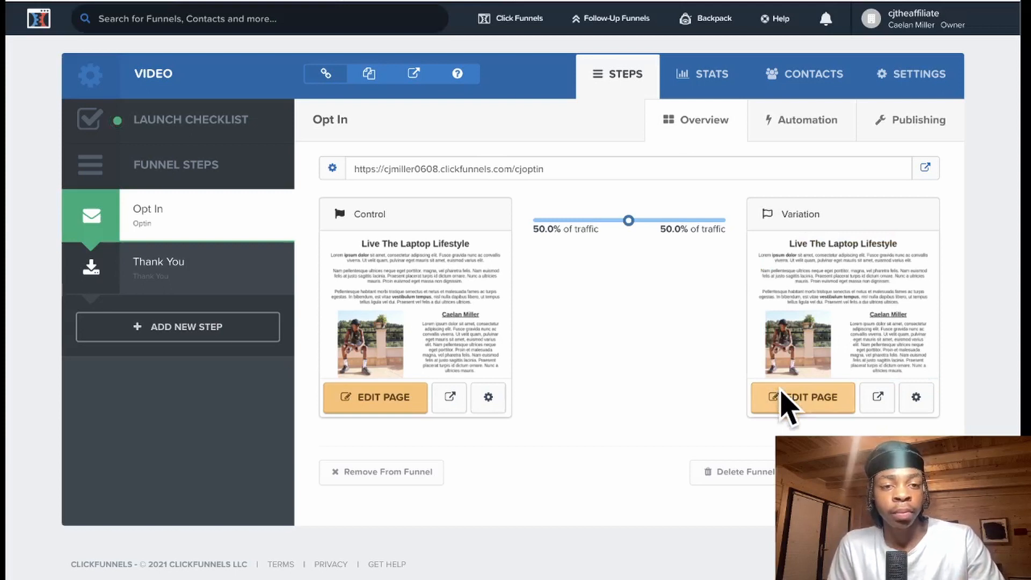
- Change the Variation page headline to 'Live The Computer Lifestyle'
left_click(788, 400)
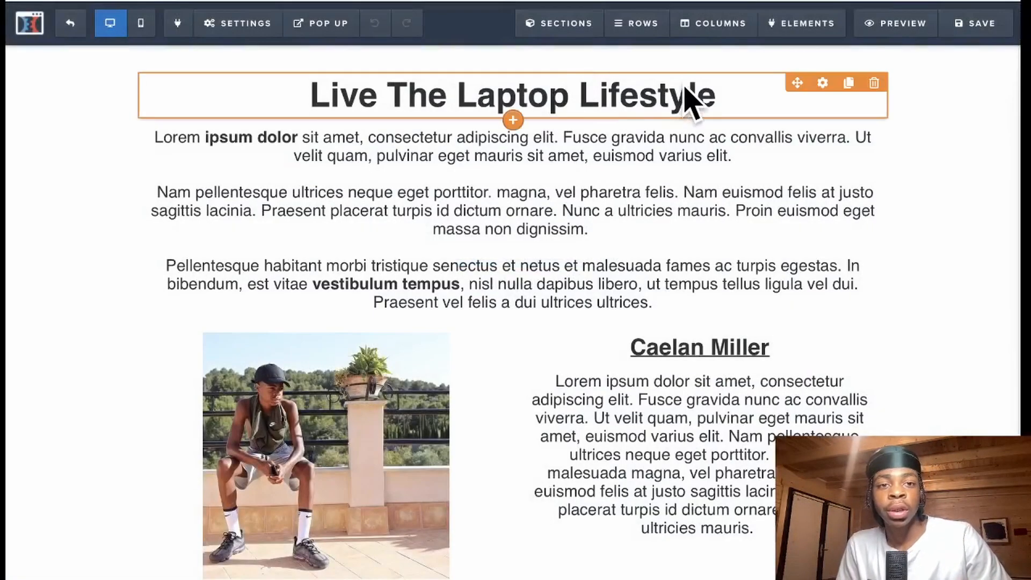
double_click(685, 88)
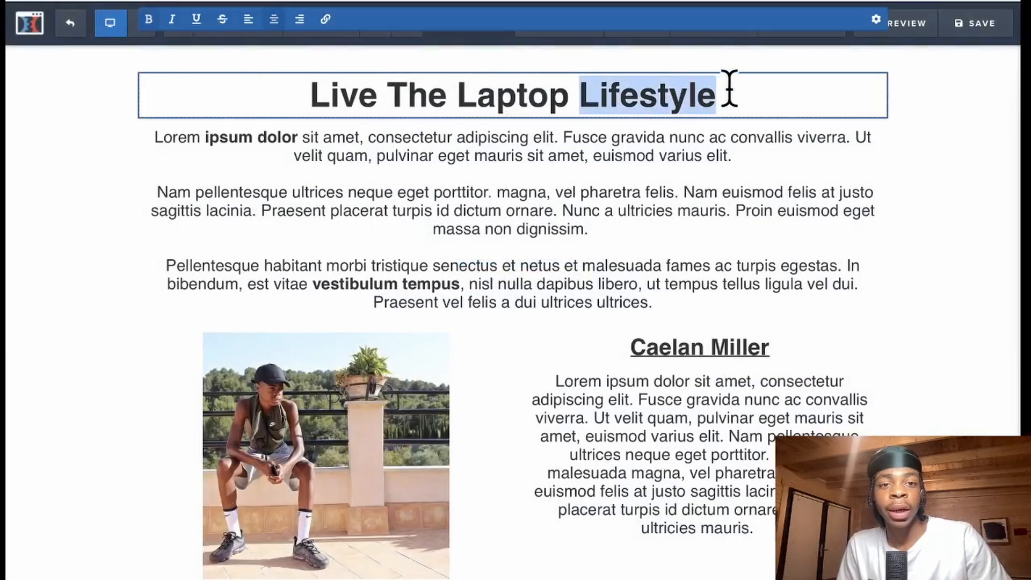
key("BackSpace")
key("BackSpace")
key("BackSpace")
key("BackSpace")
key("BackSpace")
key("BackSpace")
key("BackSpace")
key("BackSpace")
key("BackSpace")
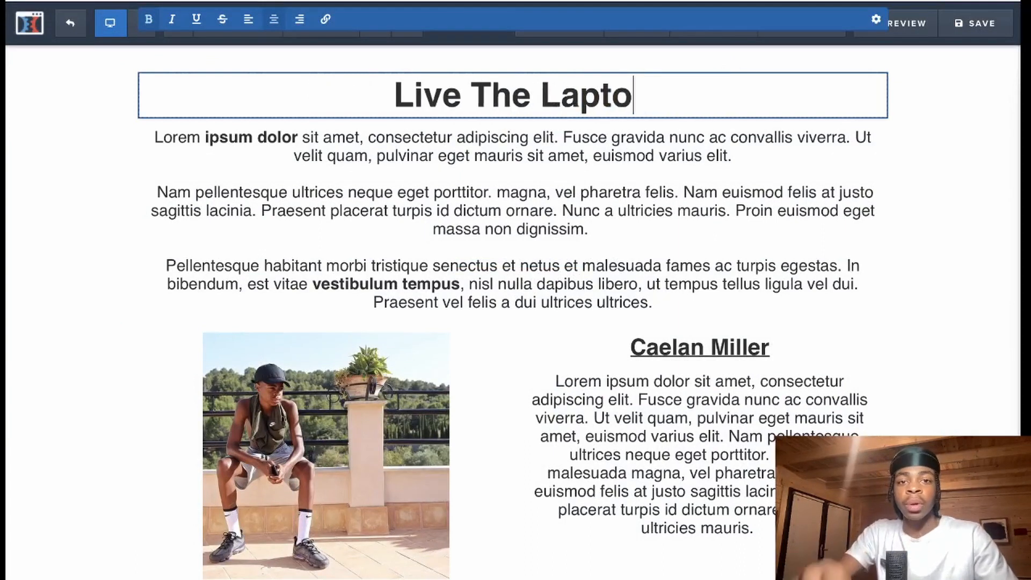
type("Comp")
type("uter")
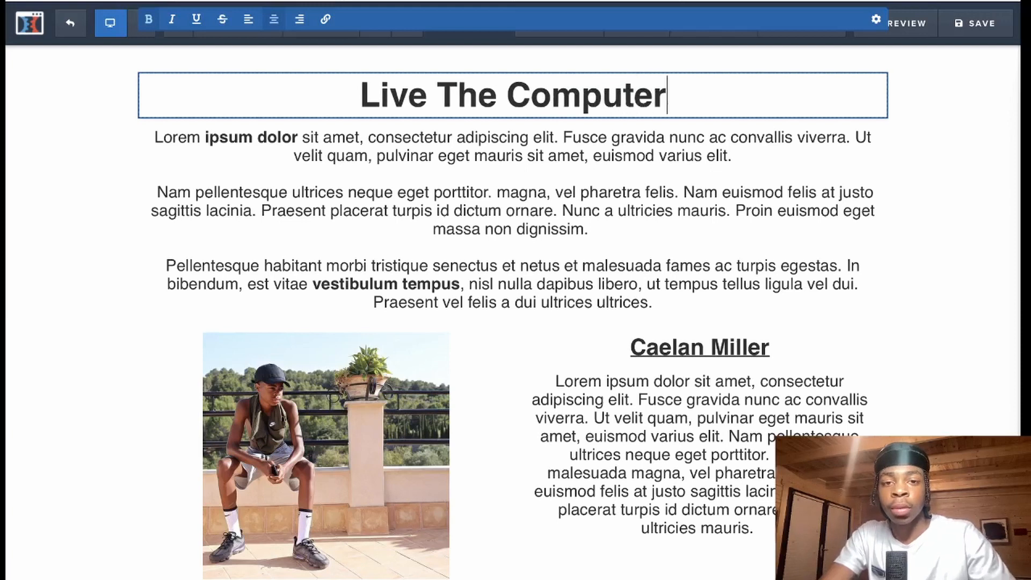
type(" Lifest")
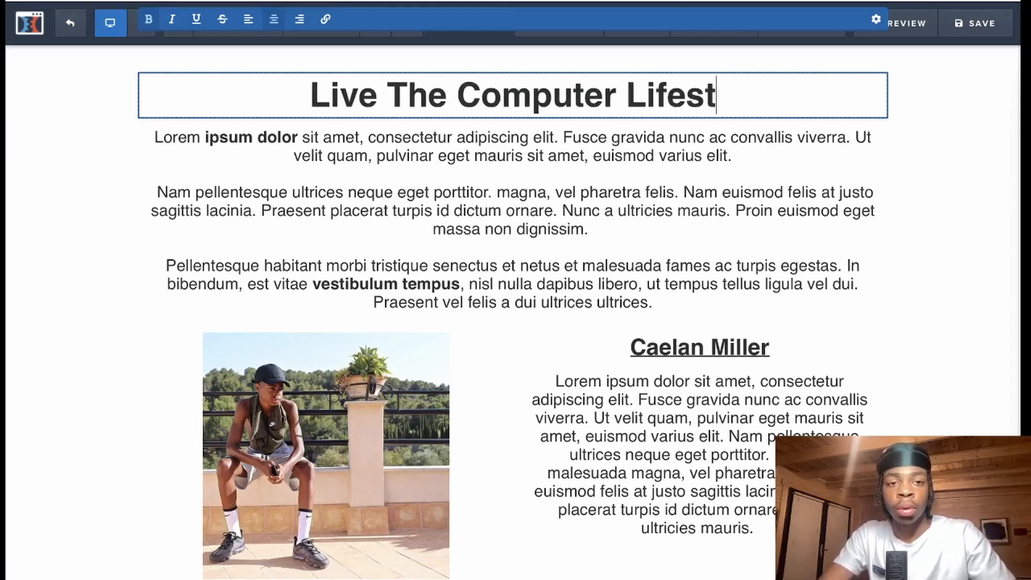
type("yle")
left_click(925, 214)
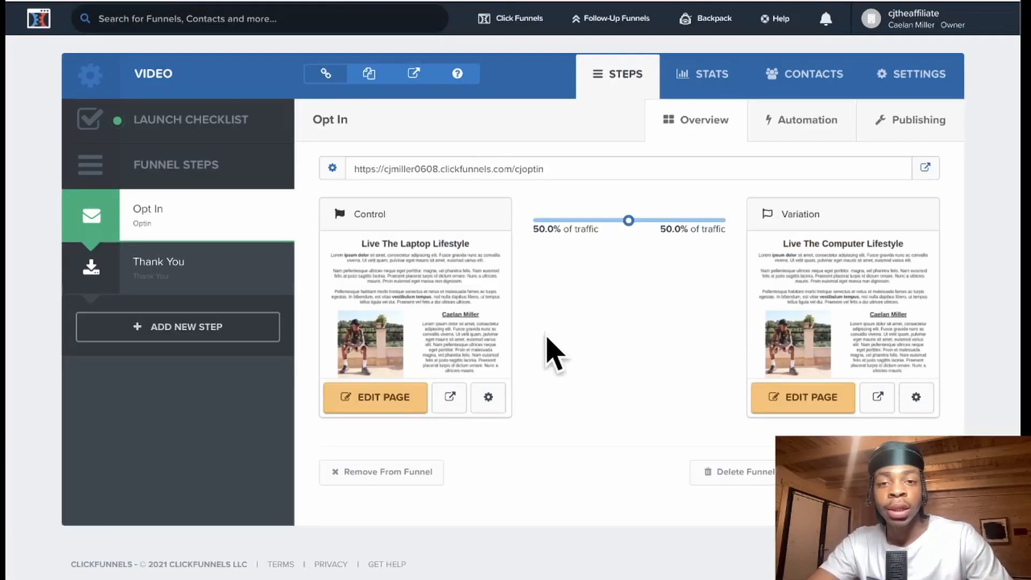
mouse_move(416, 277)
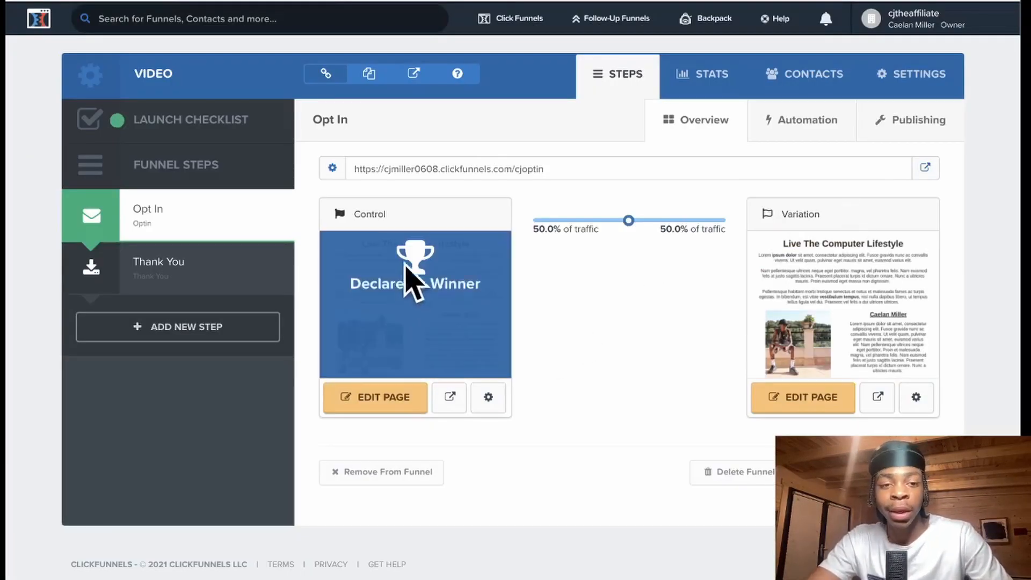
left_click(927, 169)
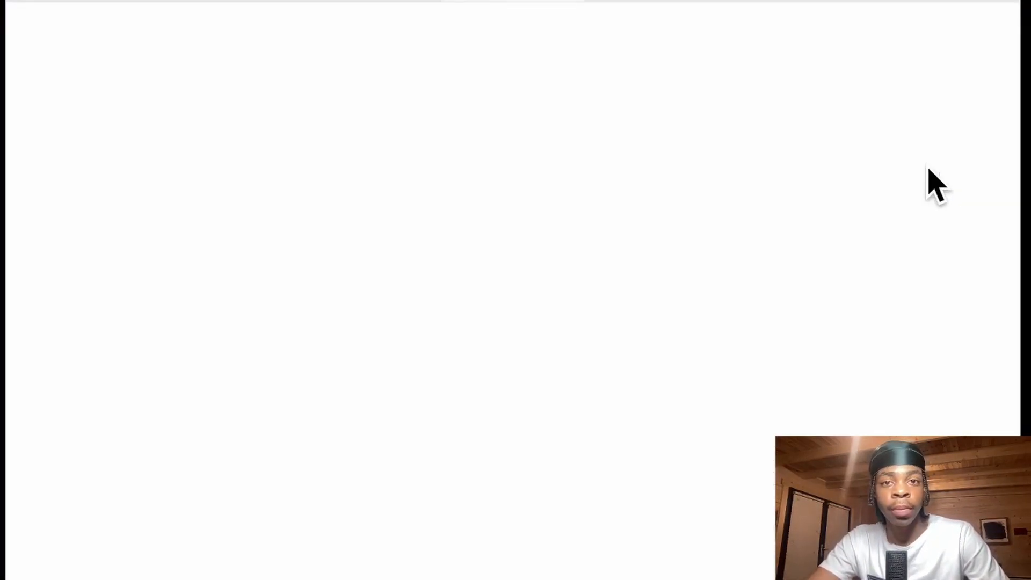
scroll(671, 244, "down", 1)
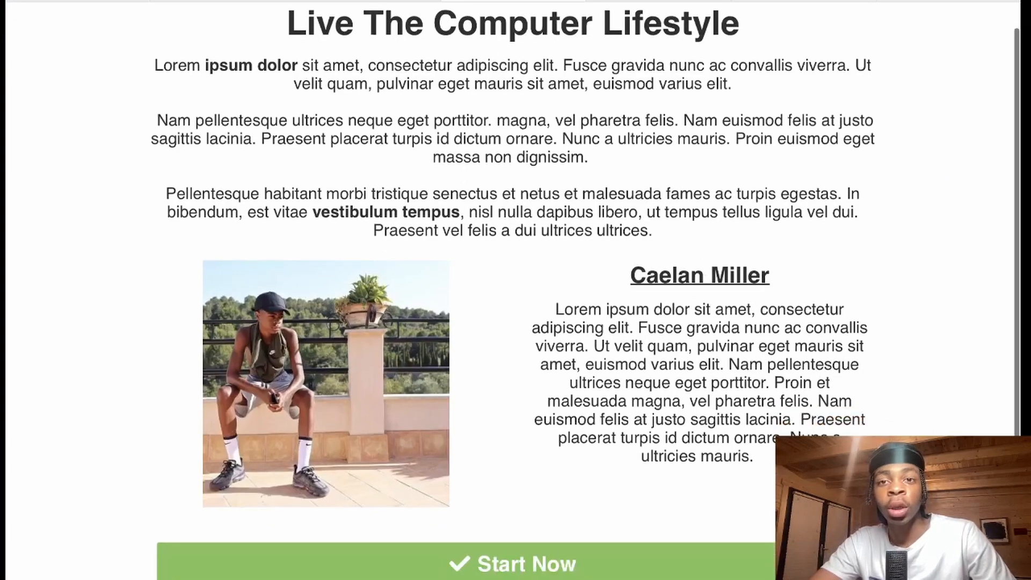
scroll(587, 287, "up", 1)
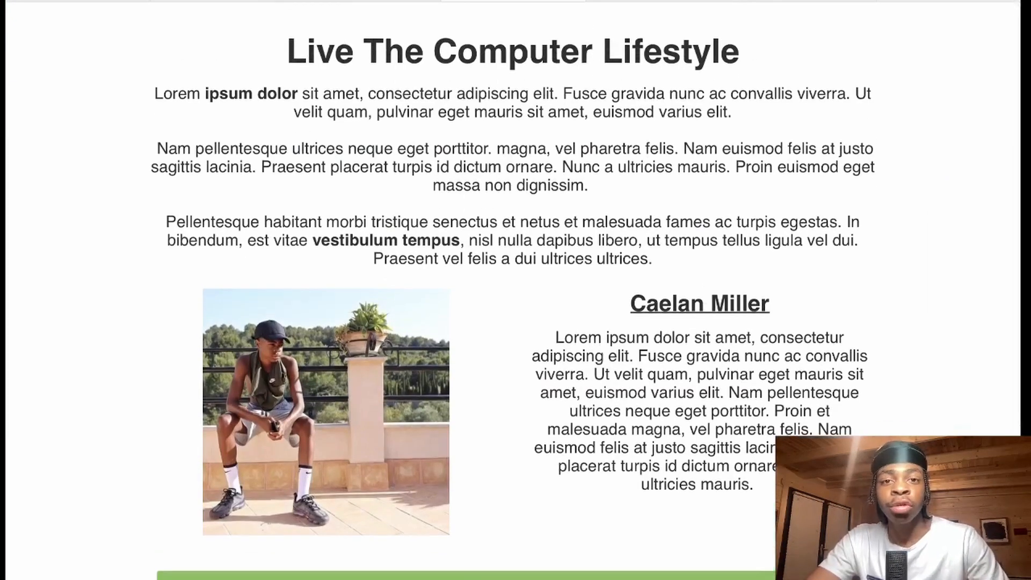
scroll(660, 349, "down", 2)
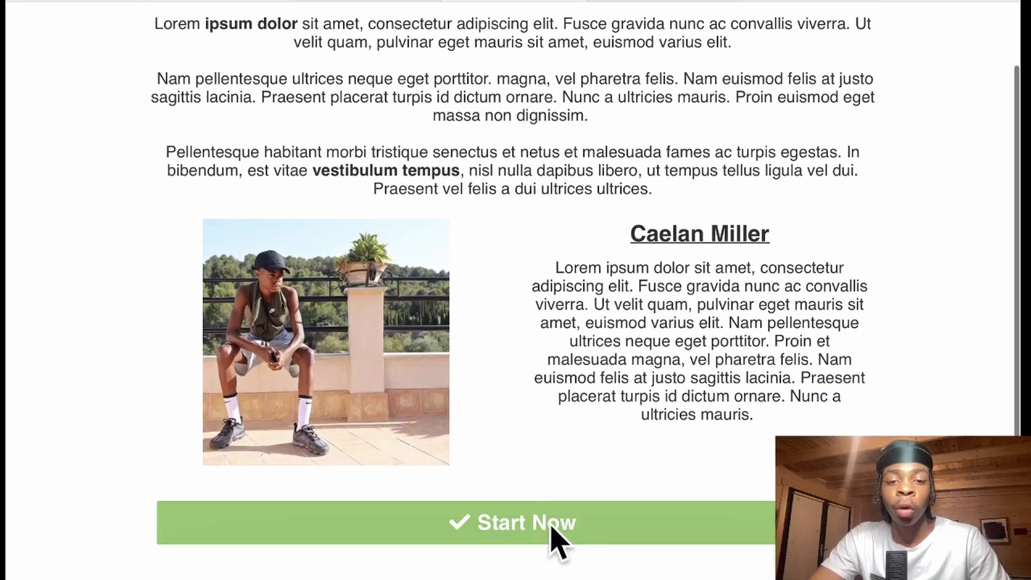
left_click(548, 527)
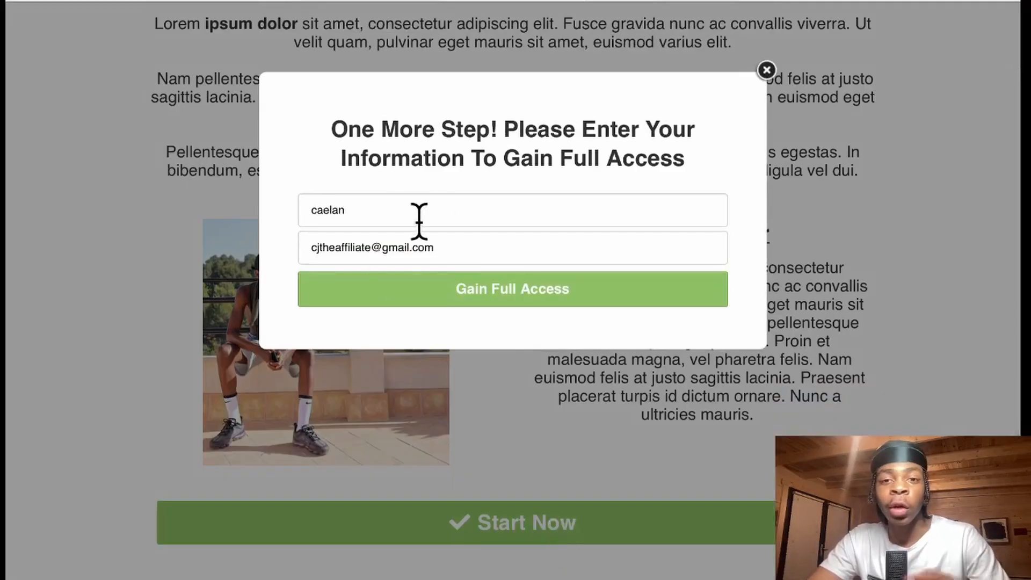